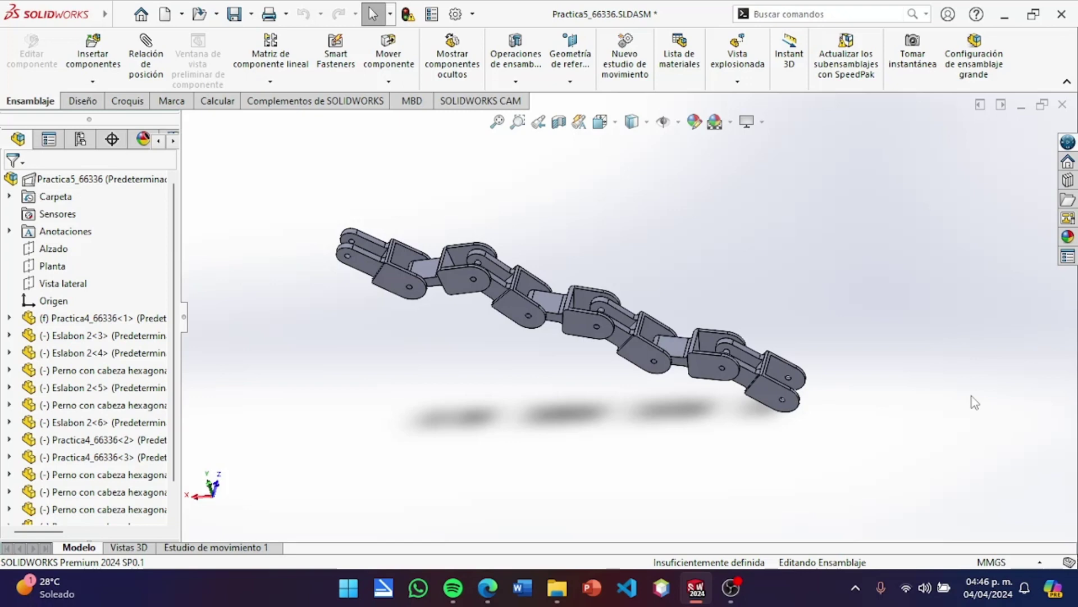
# Orbit and zoom the view, then drag a link to flex the roller chain into a new pose.
pyautogui.moveTo(616, 419)
pyautogui.mouseDown(button='middle')
pyautogui.moveTo(622, 390)
pyautogui.moveTo(630, 423)
pyautogui.mouseUp(button='middle')
pyautogui.scroll(3, 631, 424)
pyautogui.scroll(-3, 600, 336)
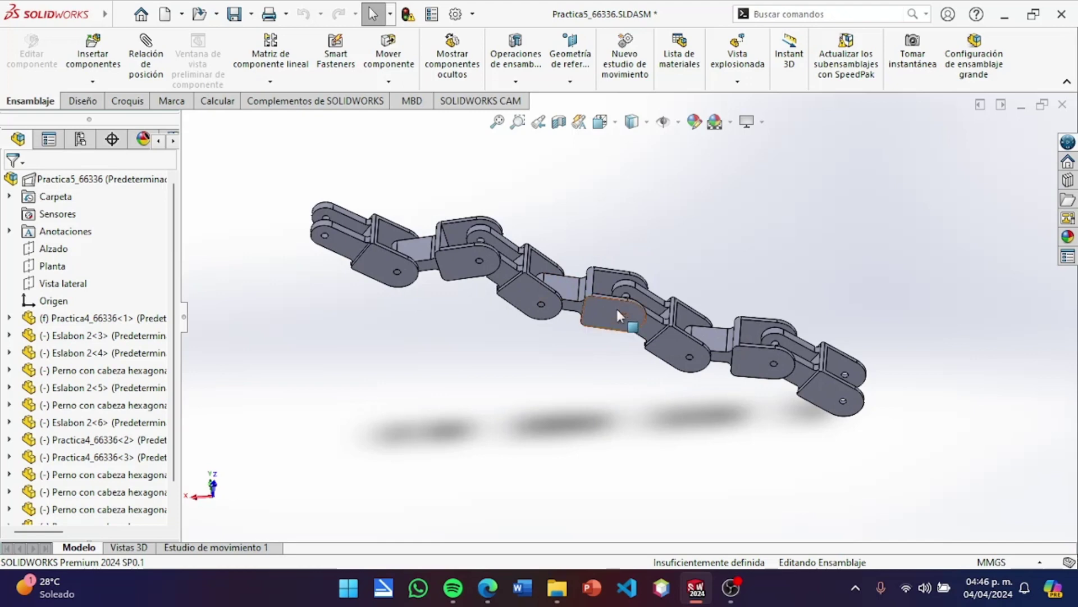
pyautogui.moveTo(603, 275); pyautogui.dragTo(673, 353)
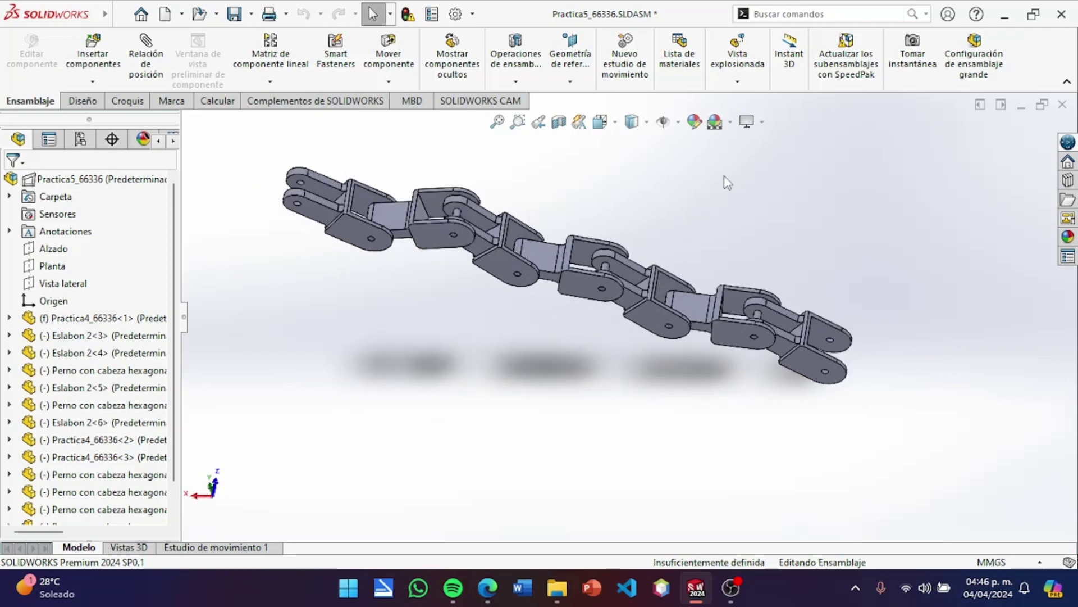
# Start Vista explosionada, dismiss the low-memory warning, and orbit toward the link plates and bolts.
pyautogui.click(738, 54)
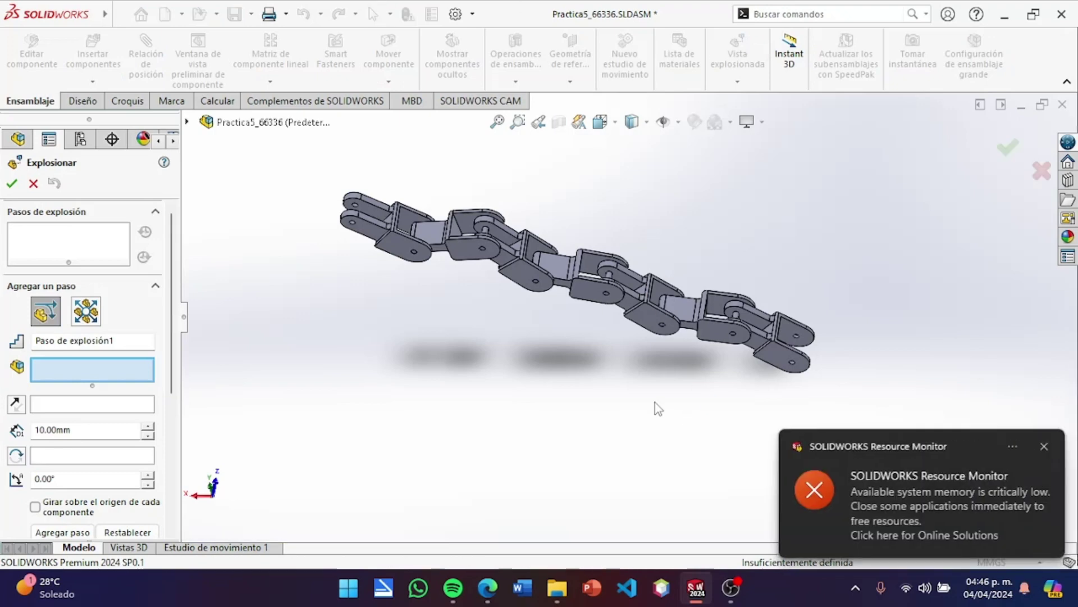
pyautogui.click(1045, 446)
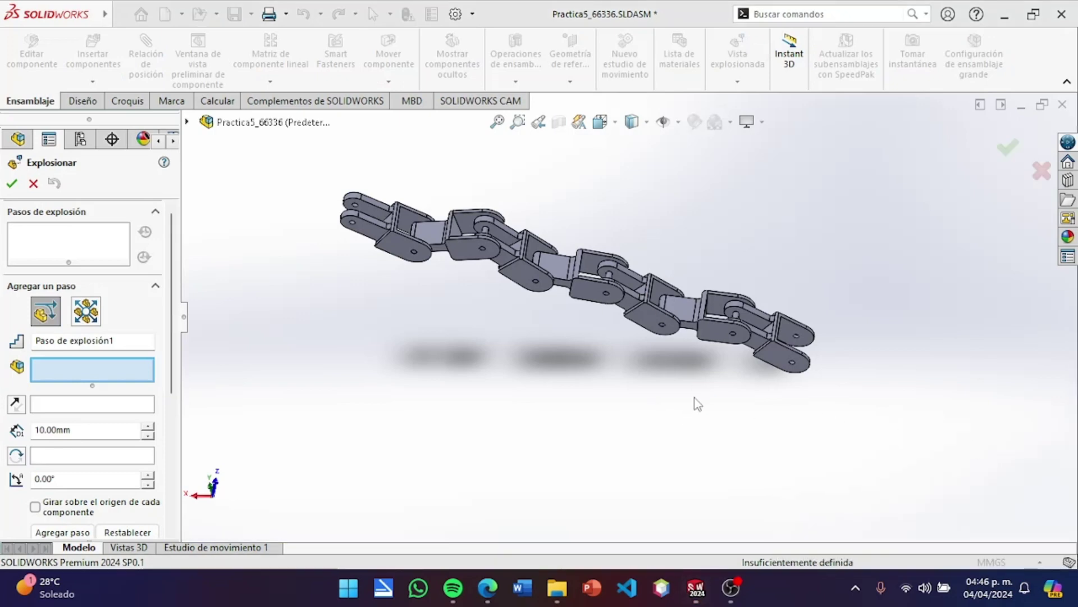
pyautogui.moveTo(695, 403)
pyautogui.mouseDown(button='middle')
pyautogui.moveTo(682, 368)
pyautogui.moveTo(641, 362)
pyautogui.moveTo(626, 414)
pyautogui.moveTo(648, 414)
pyautogui.moveTo(619, 450)
pyautogui.moveTo(638, 467)
pyautogui.moveTo(496, 291)
pyautogui.mouseUp(button='middle')
pyautogui.scroll(2, 564, 247)
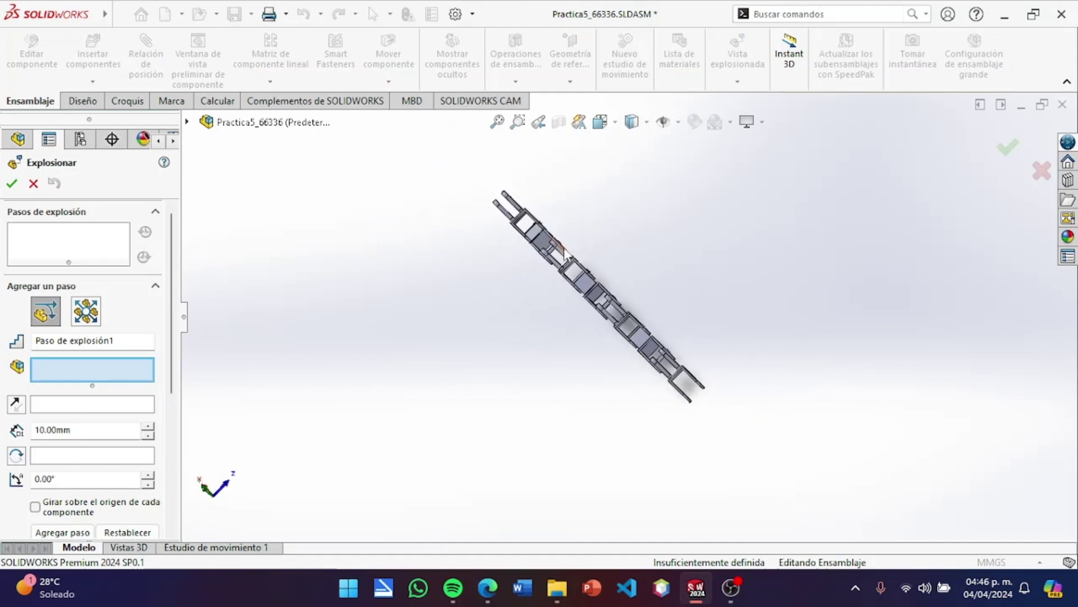
pyautogui.scroll(-3, 712, 262)
pyautogui.scroll(-3, 712, 262)
pyautogui.moveTo(712, 262)
pyautogui.mouseDown(button='middle')
pyautogui.moveTo(712, 284)
pyautogui.moveTo(699, 284)
pyautogui.mouseUp(button='middle')
pyautogui.scroll(1, 488, 233)
pyautogui.scroll(1, 489, 234)
pyautogui.scroll(-2, 628, 228)
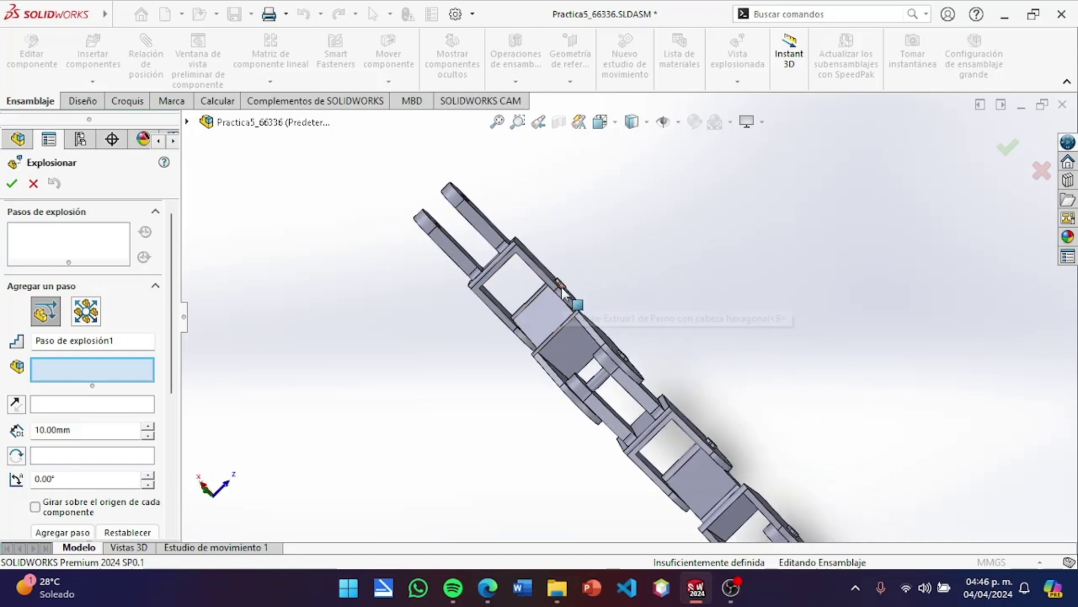
pyautogui.moveTo(690, 279); pyautogui.dragTo(658, 291, button='middle')
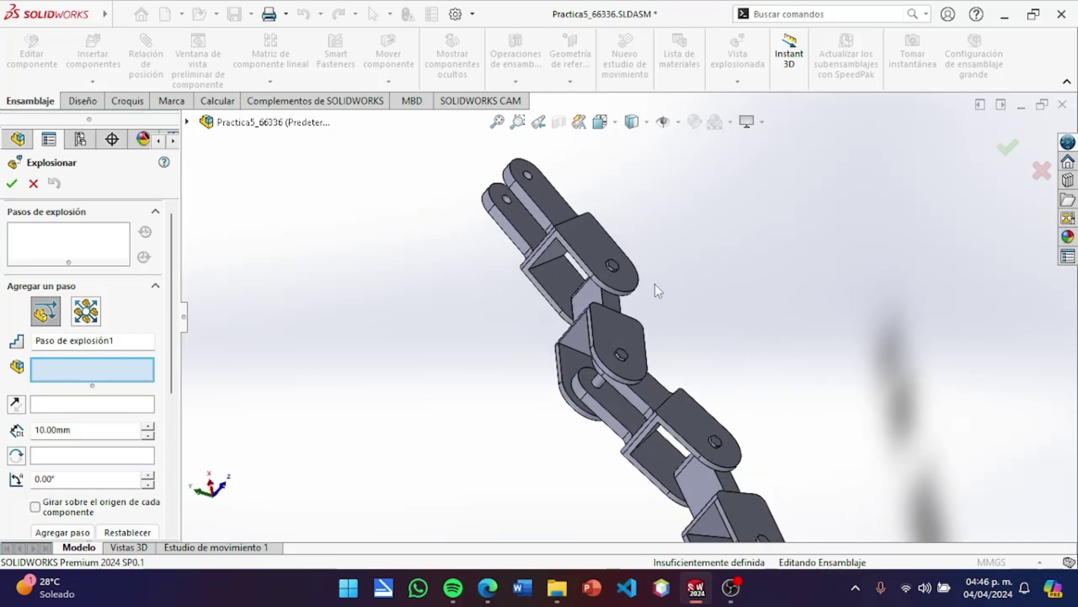
# Pick the first hex bolts for Paso de explosión1, orbiting the chain to reach them.
pyautogui.click(615, 264)
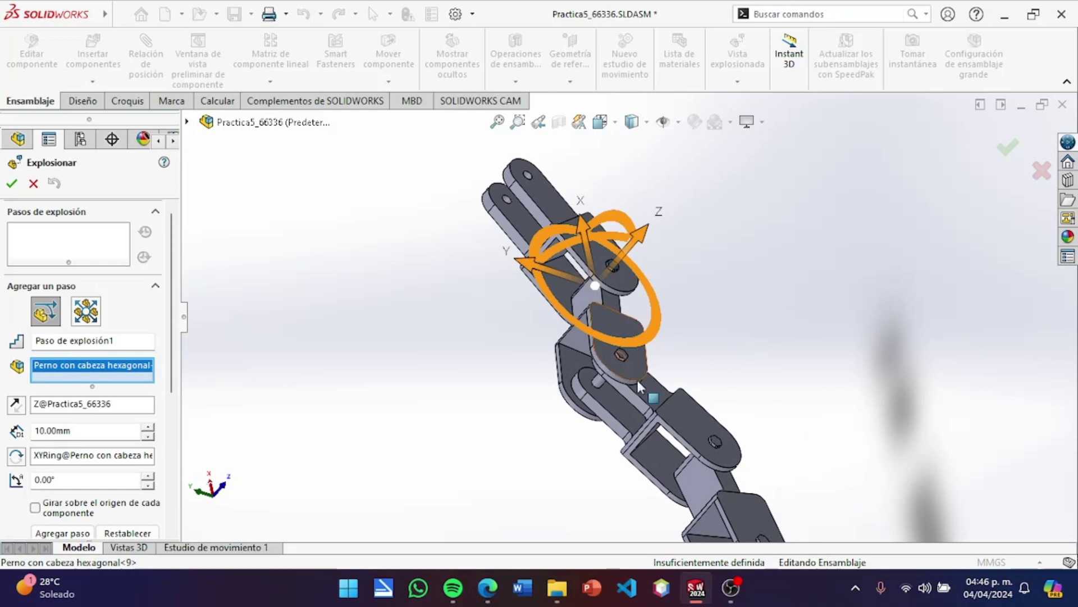
pyautogui.moveTo(622, 356)
pyautogui.mouseDown()
pyautogui.moveTo(690, 406)
pyautogui.moveTo(624, 359)
pyautogui.moveTo(640, 416)
pyautogui.mouseUp()
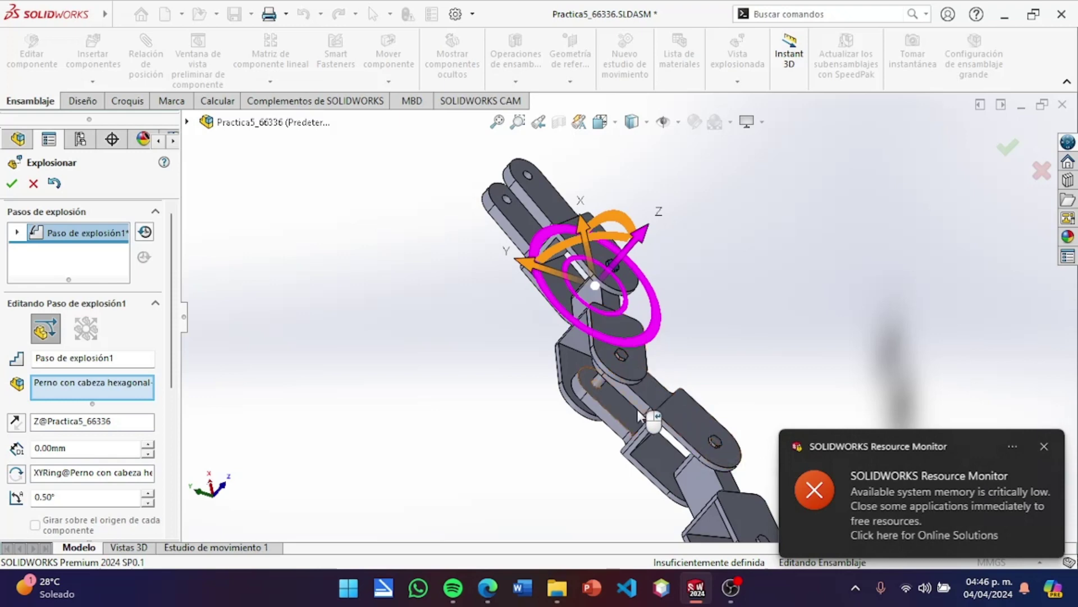
pyautogui.moveTo(639, 415); pyautogui.dragTo(730, 452)
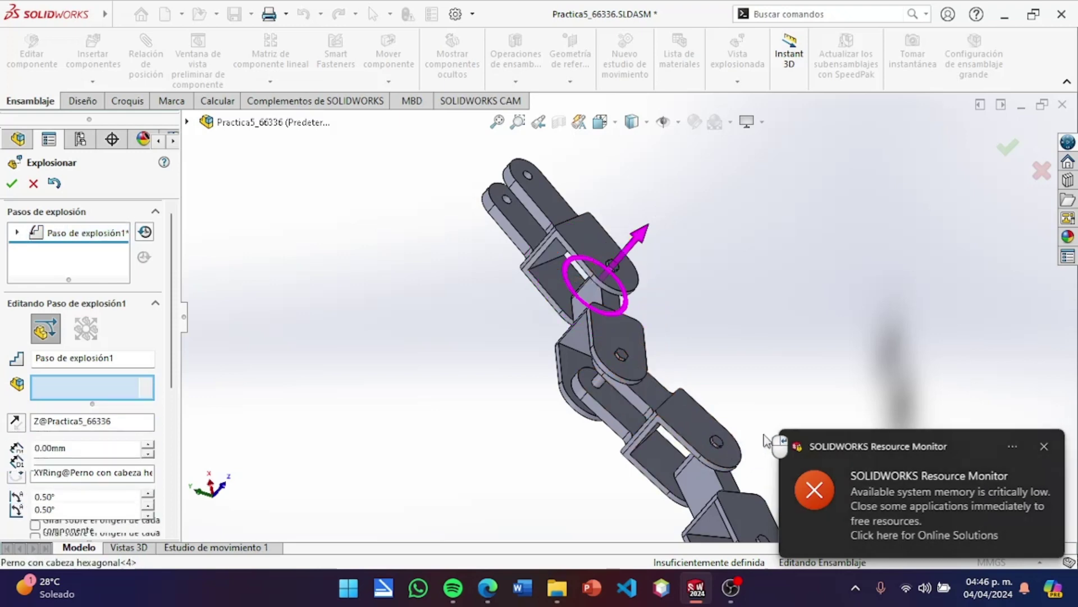
pyautogui.scroll(-3, 841, 337)
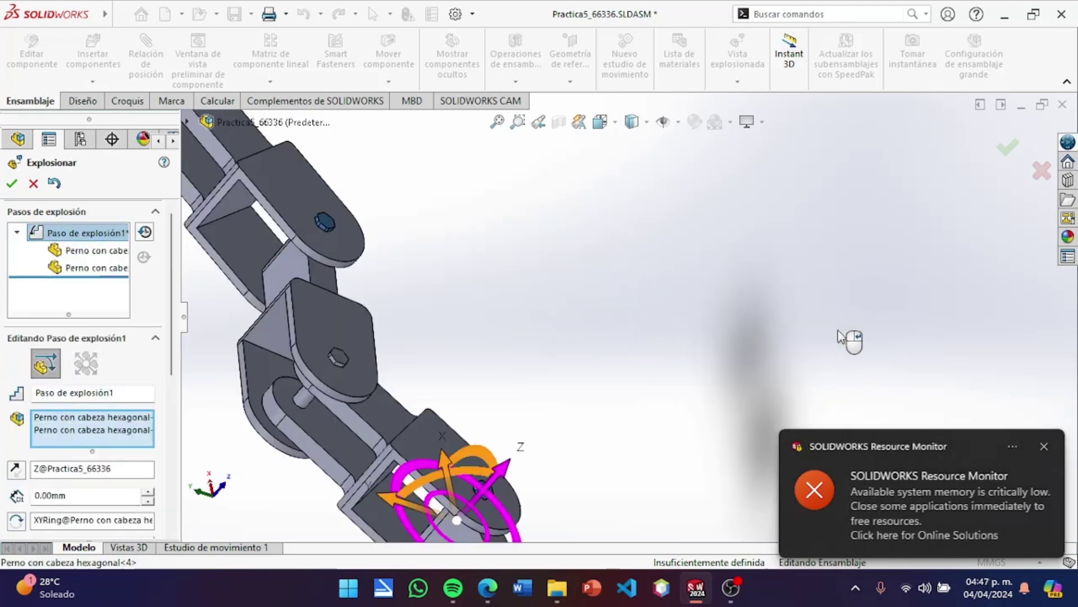
pyautogui.click(339, 362)
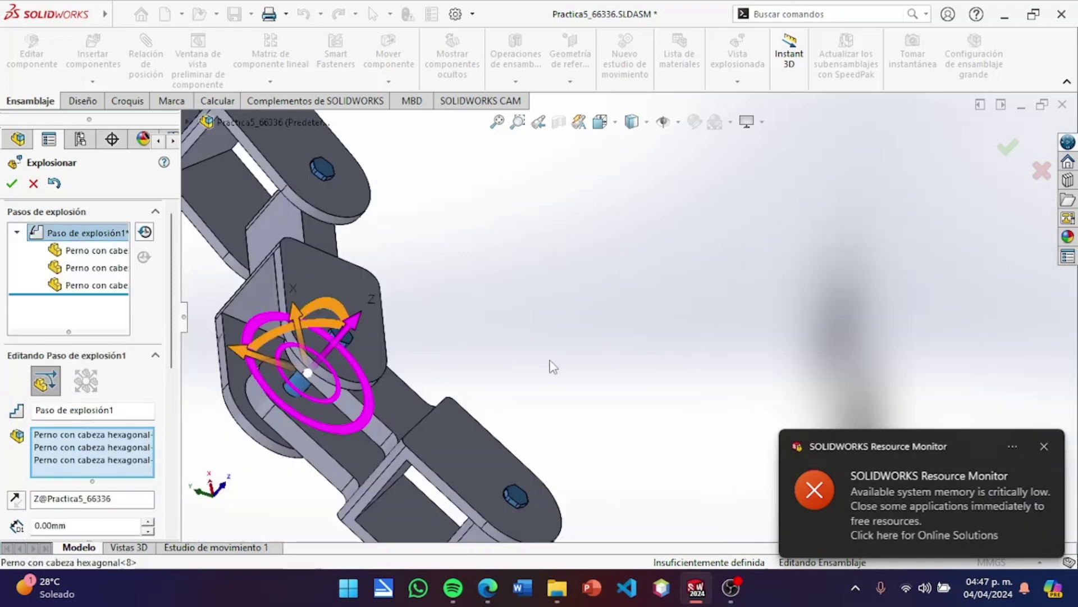
pyautogui.scroll(3, 554, 366)
pyautogui.scroll(2, 543, 378)
pyautogui.scroll(1, 634, 434)
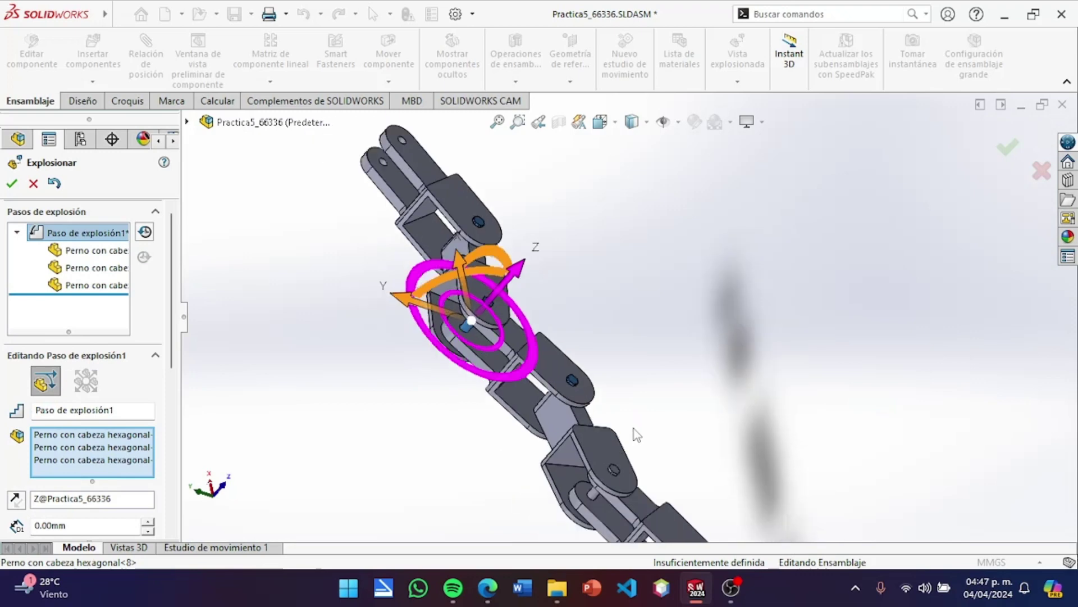
pyautogui.scroll(1, 635, 434)
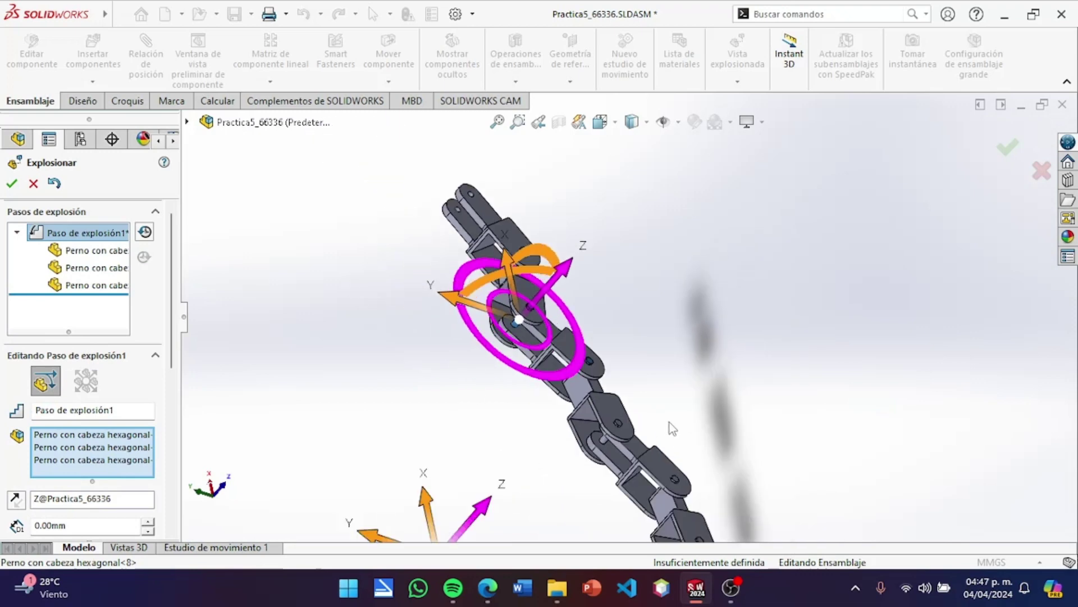
pyautogui.moveTo(670, 422)
pyautogui.mouseDown(button='middle')
pyautogui.moveTo(739, 415)
pyautogui.moveTo(698, 364)
pyautogui.mouseUp(button='middle')
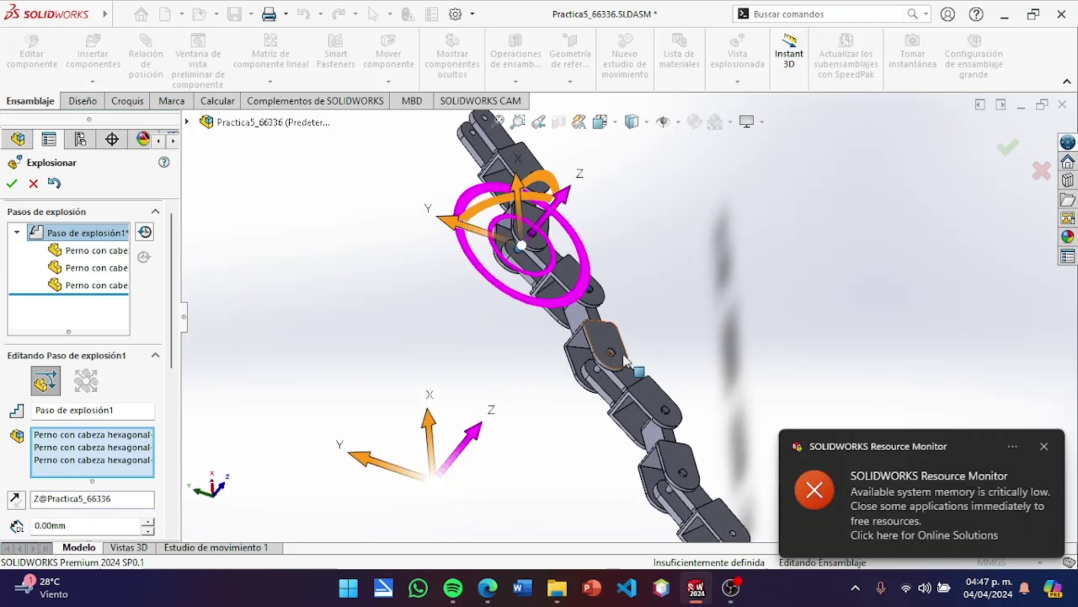
# Add the fourth, fifth and sixth Perno con cabeza hexagonal bolts to the step.
pyautogui.click(611, 351)
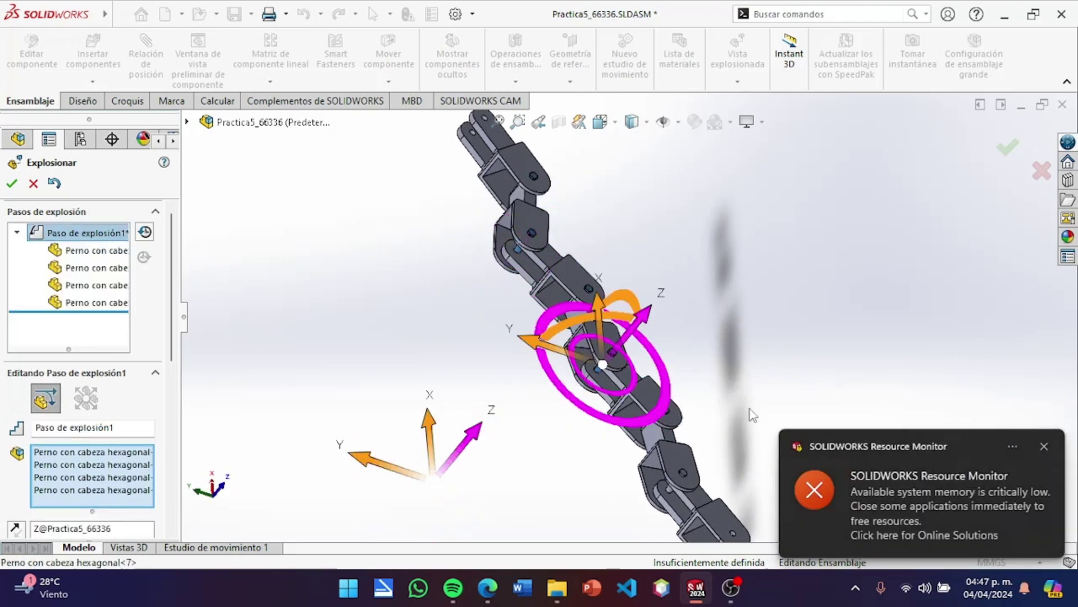
pyautogui.moveTo(665, 419)
pyautogui.mouseDown(button='middle')
pyautogui.moveTo(719, 350)
pyautogui.moveTo(702, 360)
pyautogui.mouseUp(button='middle')
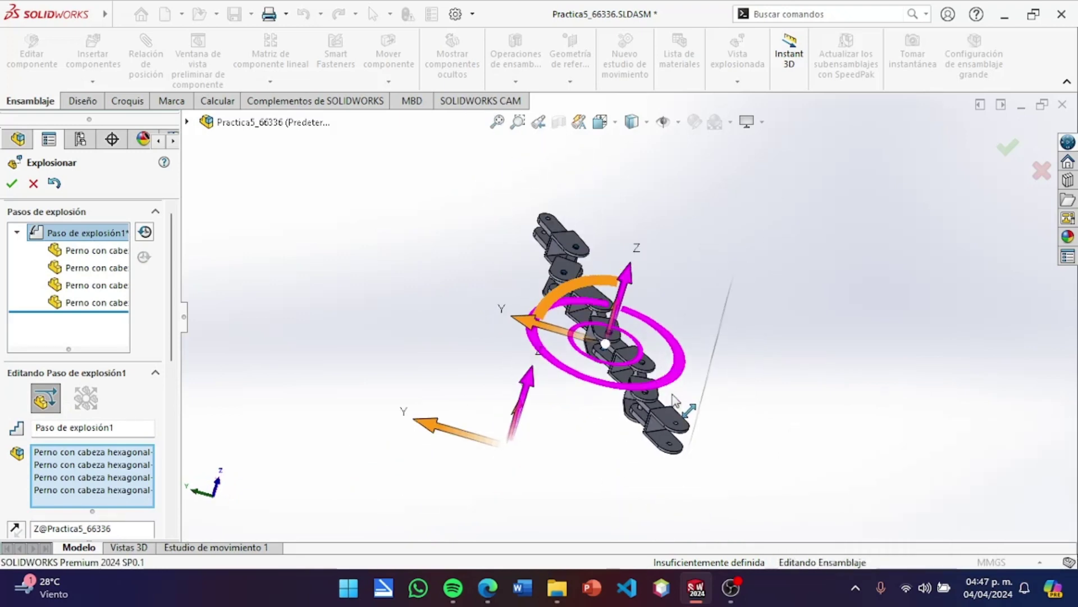
pyautogui.scroll(-3, 731, 494)
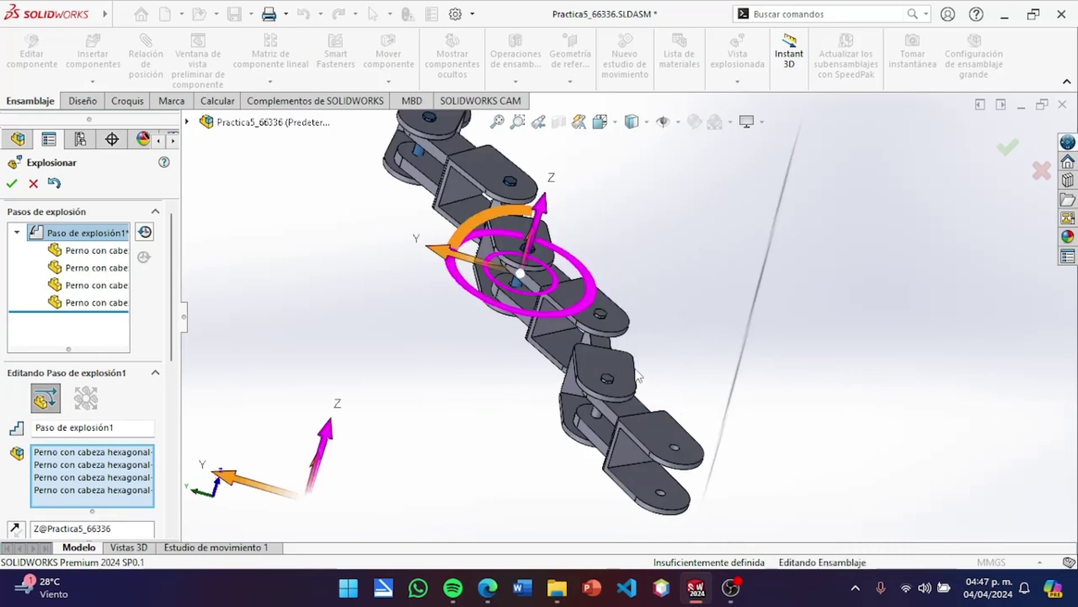
pyautogui.click(605, 311)
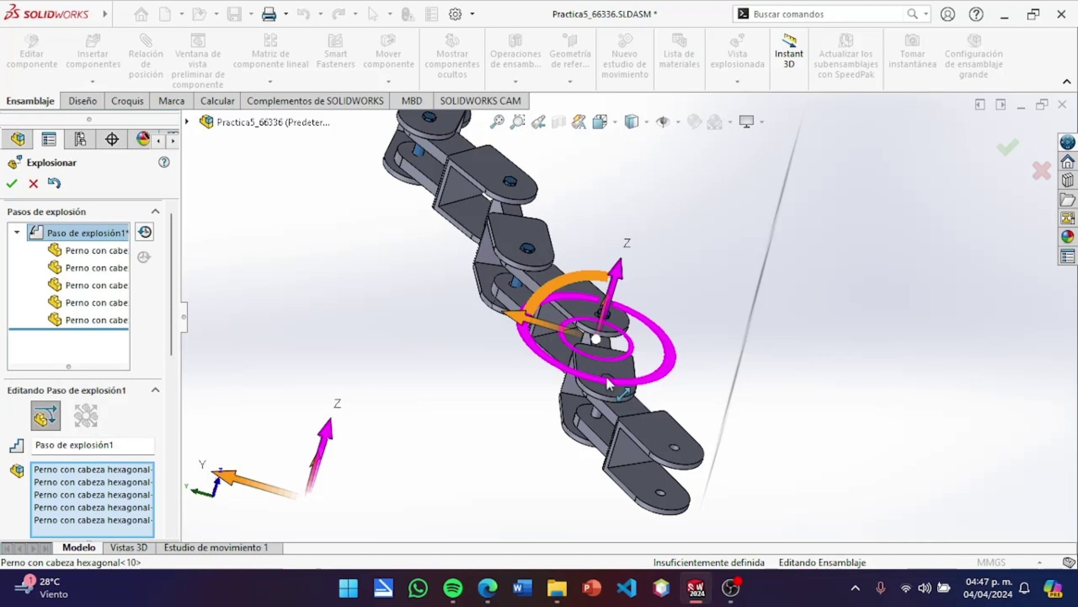
pyautogui.moveTo(775, 409); pyautogui.dragTo(767, 377, button='middle')
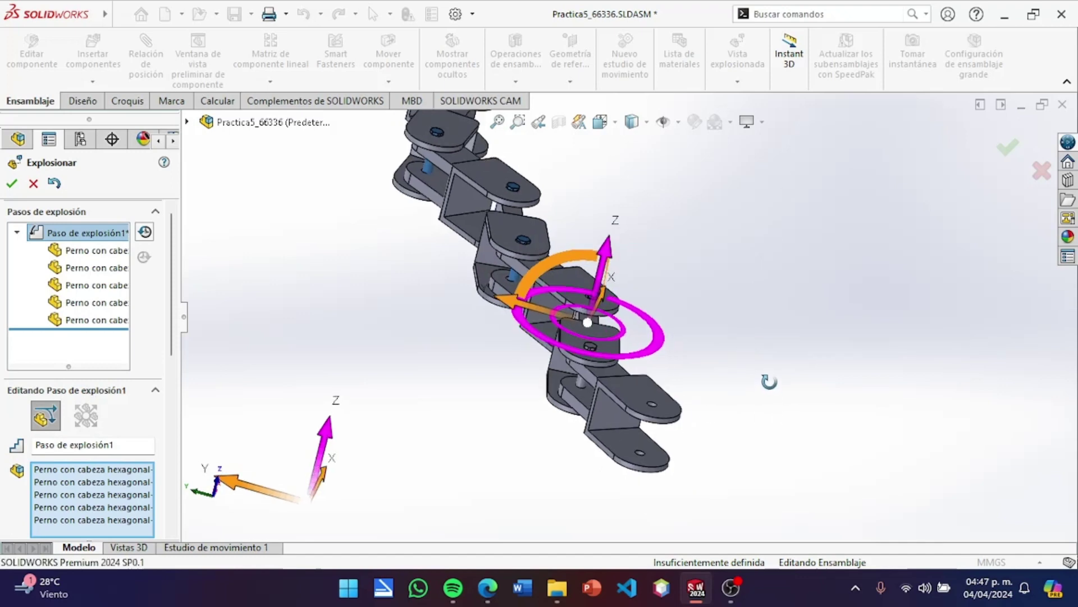
pyautogui.scroll(-4, 592, 351)
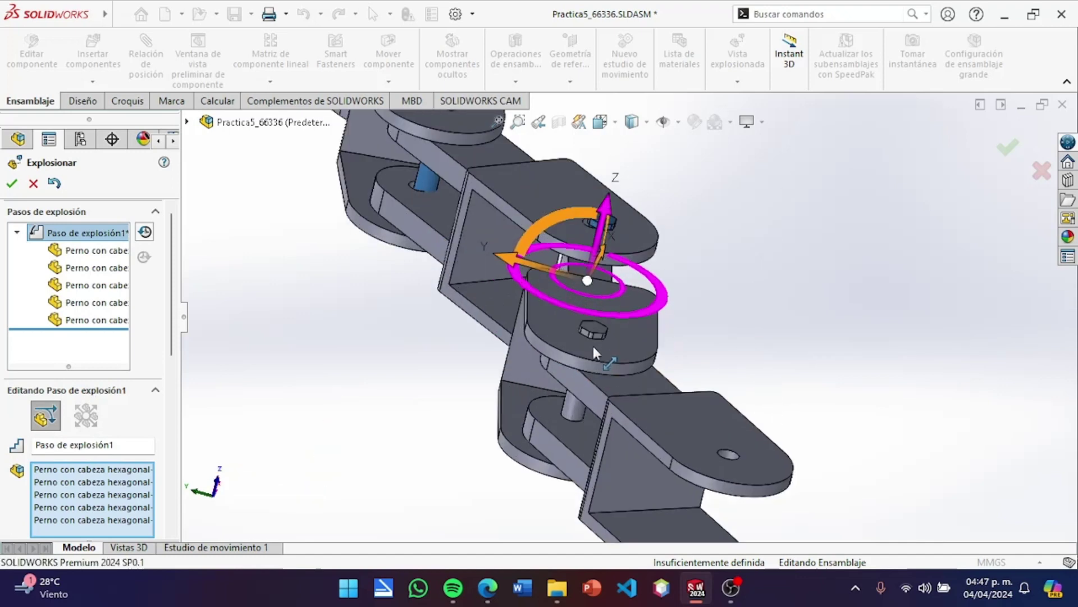
pyautogui.click(593, 328)
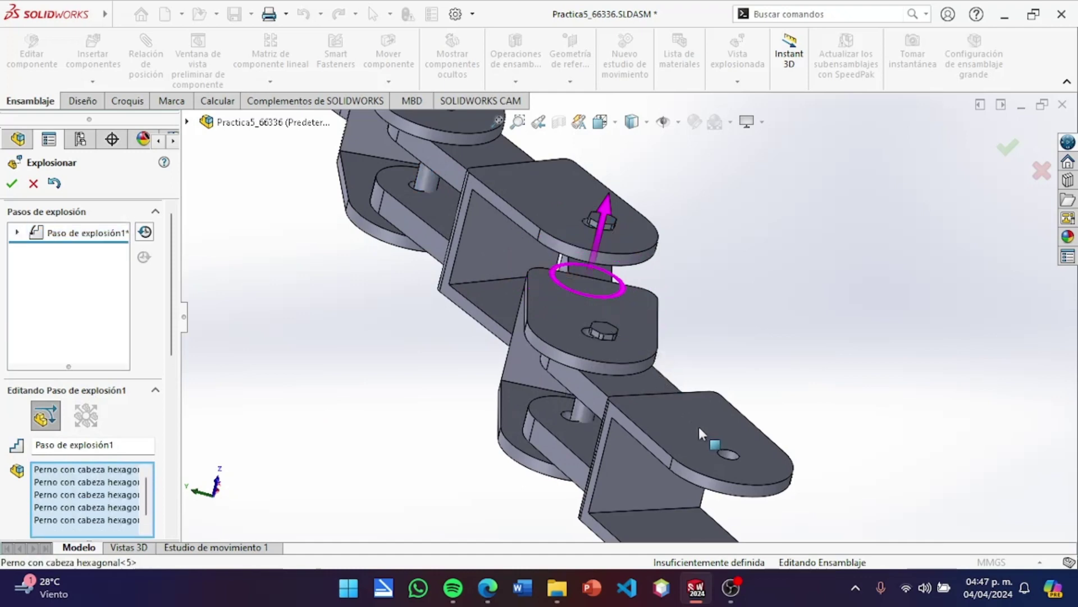
# Drag the triad's Z arrow to pull the six bolts out of the links.
pyautogui.scroll(3, 702, 405)
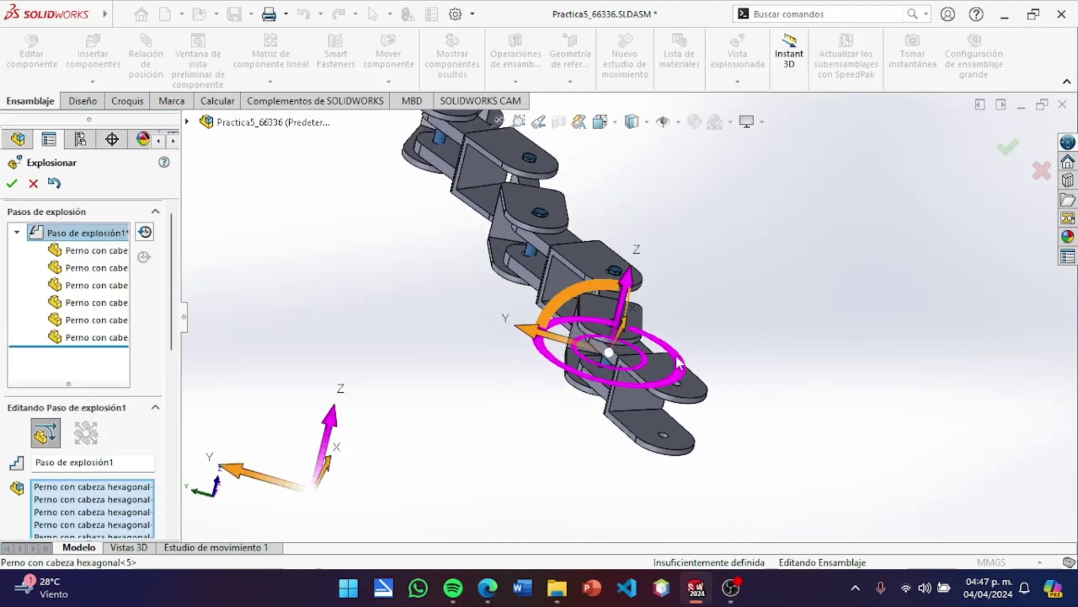
pyautogui.scroll(2, 685, 376)
pyautogui.scroll(2, 675, 359)
pyautogui.scroll(-1, 675, 358)
pyautogui.scroll(-2, 618, 281)
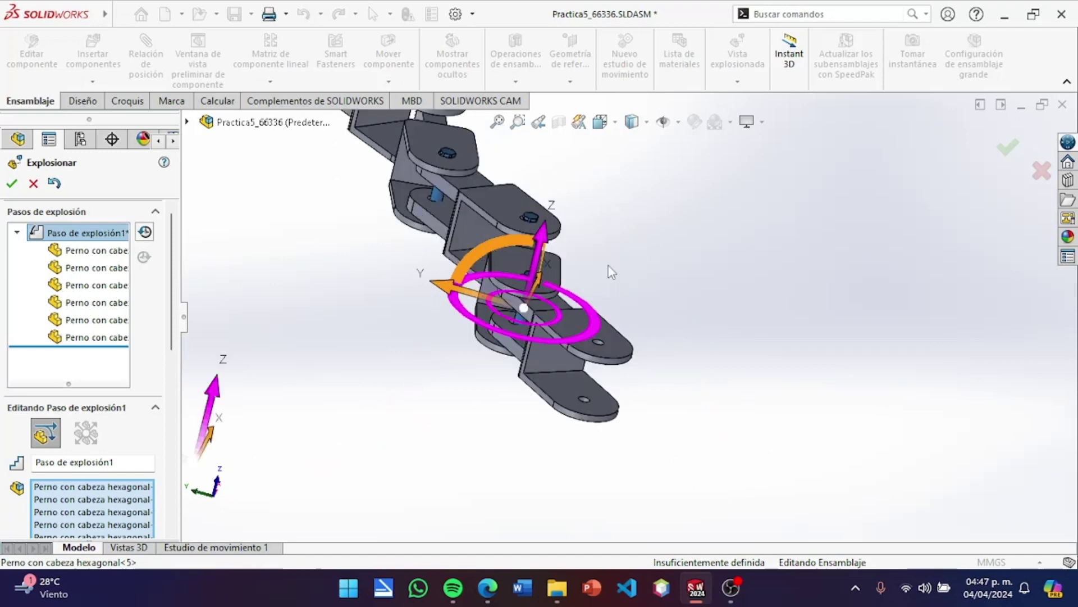
pyautogui.scroll(-1, 584, 248)
pyautogui.scroll(1, 582, 241)
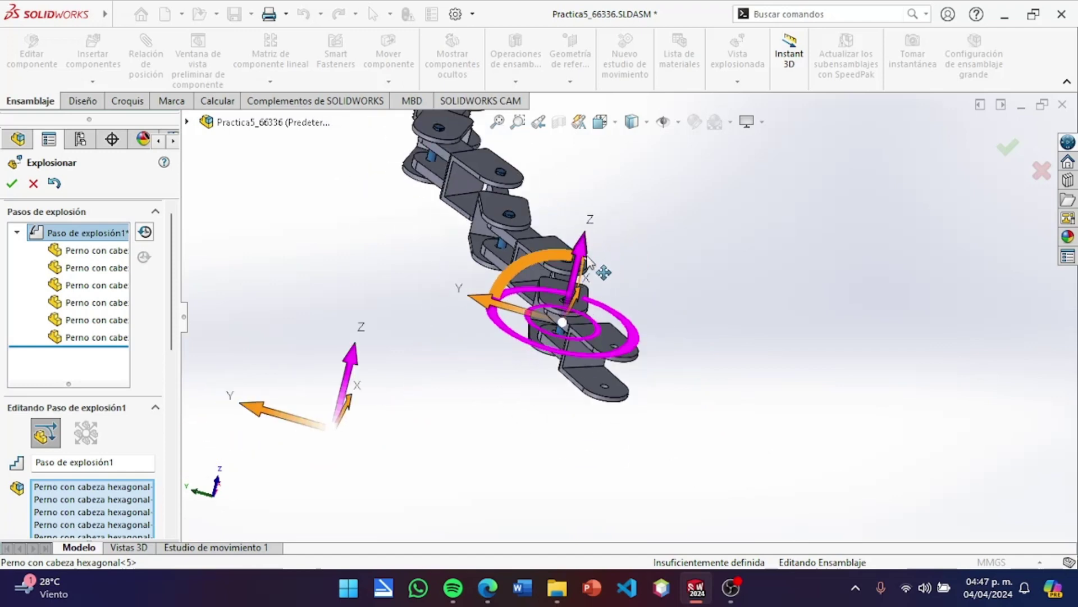
pyautogui.moveTo(765, 228); pyautogui.dragTo(722, 290, button='middle')
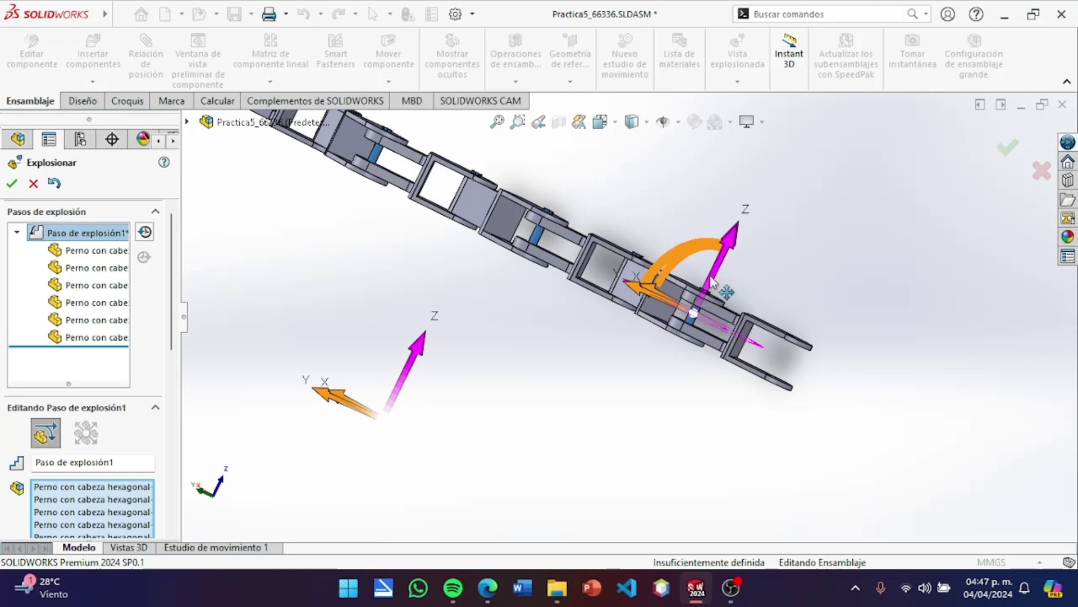
pyautogui.moveTo(710, 286); pyautogui.dragTo(752, 209)
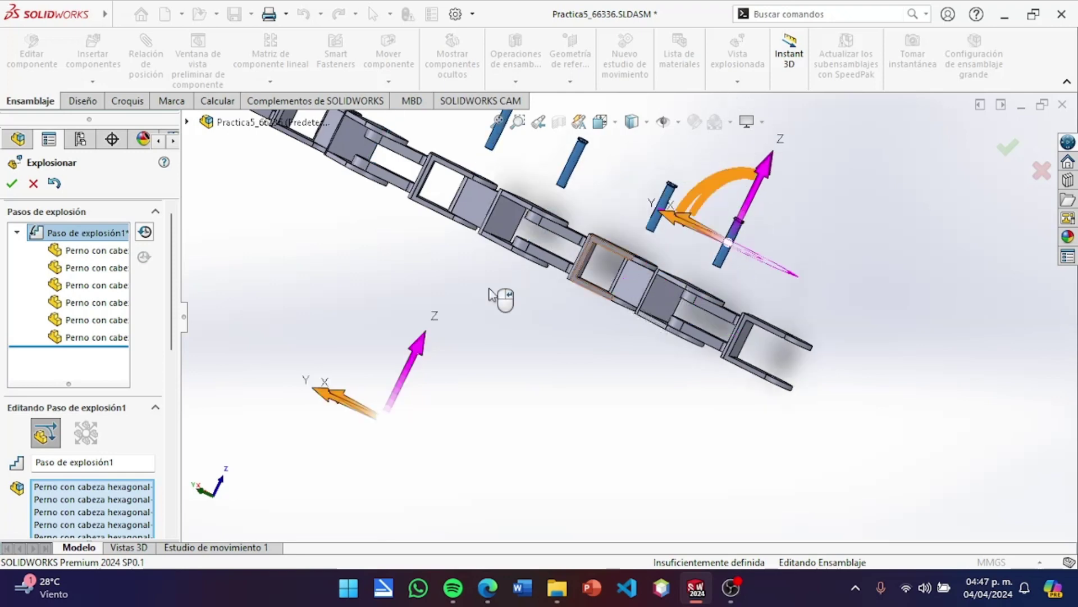
# Set the bolts' explode distance to 600 mm along Z.
pyautogui.scroll(-2, 77, 420)
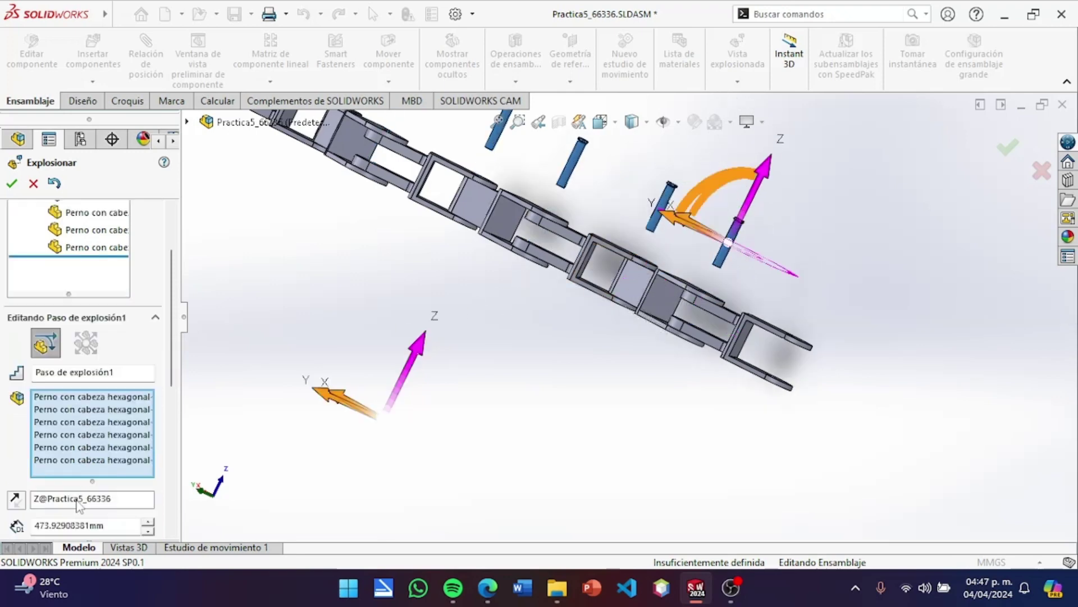
pyautogui.scroll(-2, 79, 505)
pyautogui.doubleClick(50, 435)
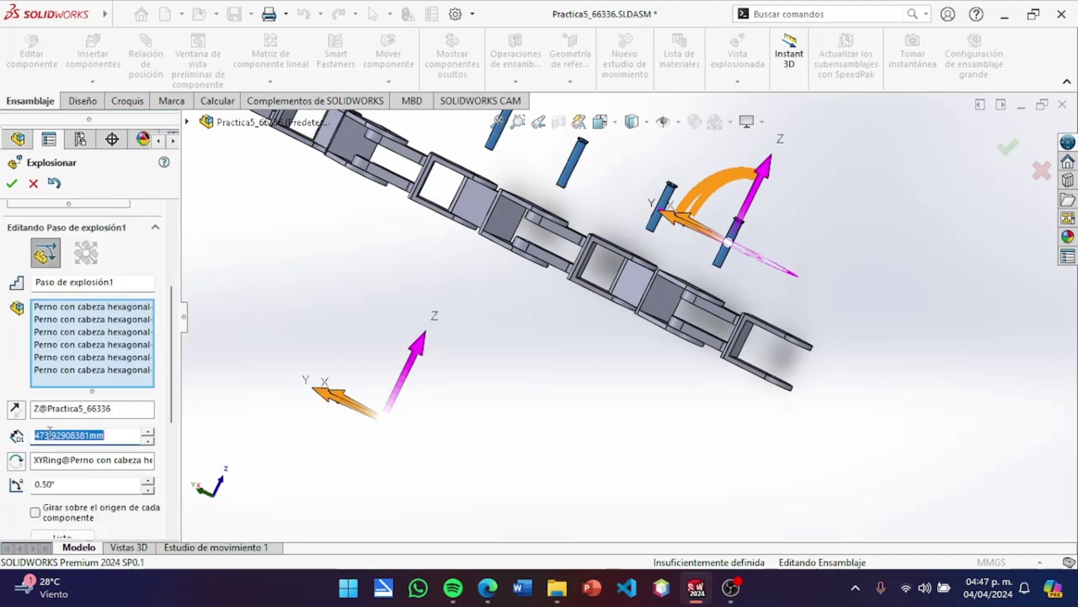
pyautogui.write('600')
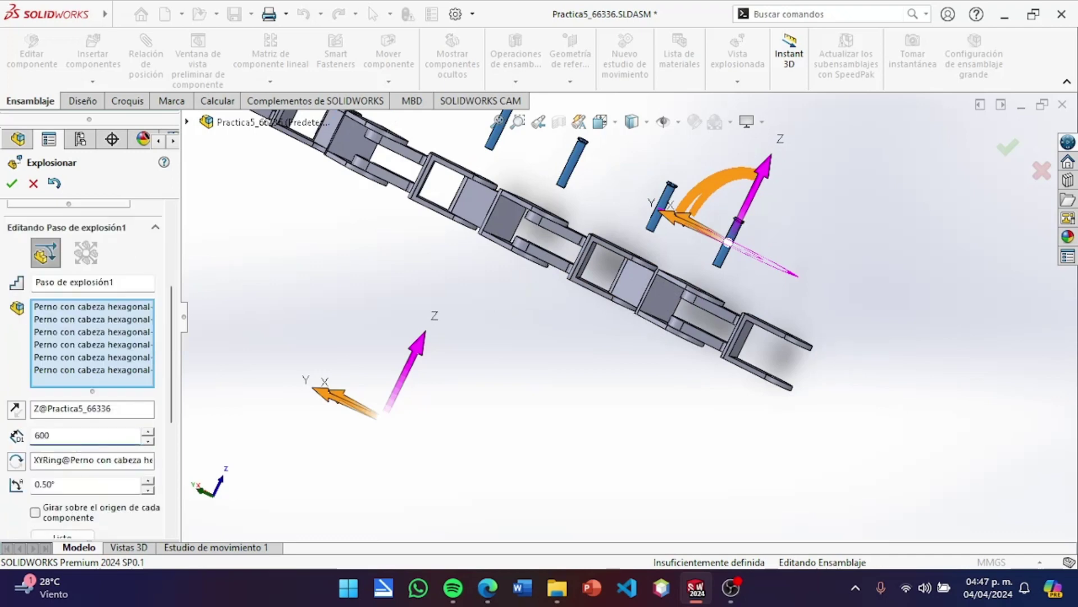
pyautogui.press('Return')
pyautogui.scroll(3, 506, 309)
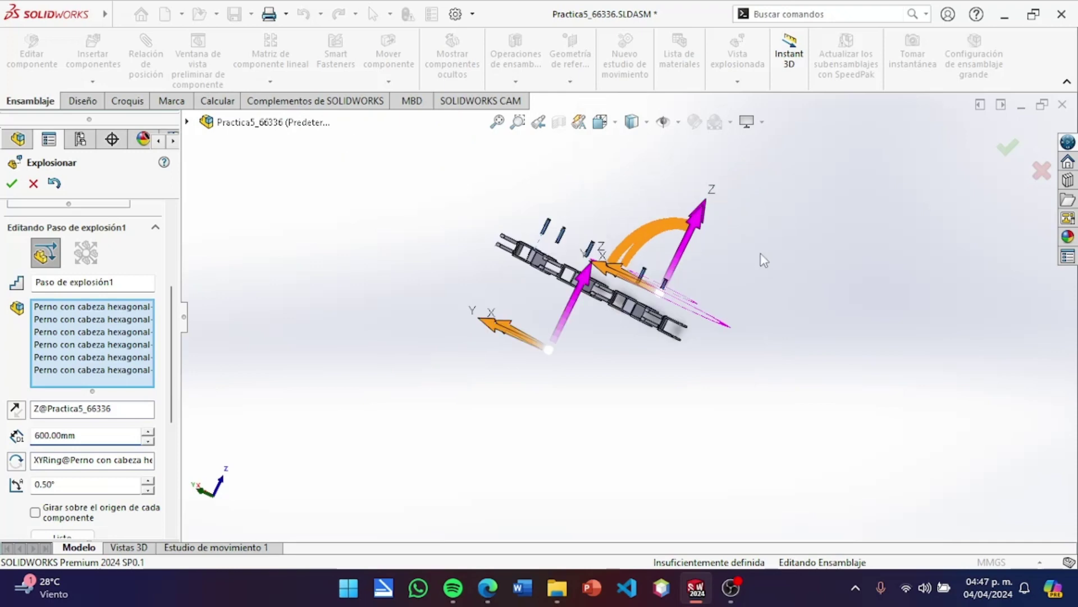
pyautogui.scroll(-3, 696, 294)
# Commit the 600 mm bolt step with Listo and zoom out to view the chain.
pyautogui.moveTo(649, 330)
pyautogui.mouseDown(button='middle')
pyautogui.moveTo(594, 350)
pyautogui.moveTo(433, 349)
pyautogui.mouseUp(button='middle')
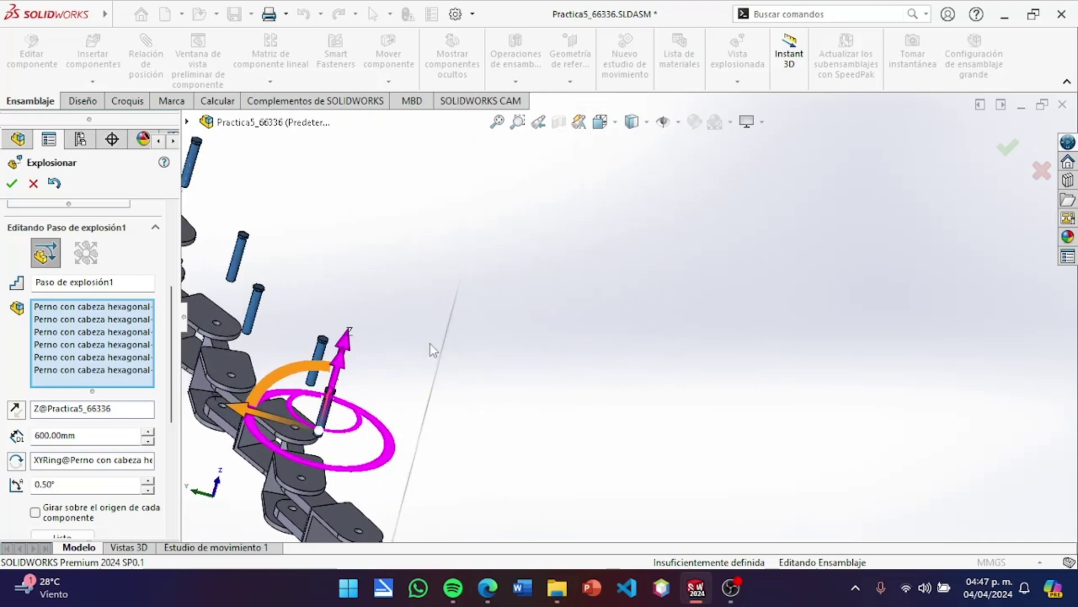
pyautogui.scroll(-5, 430, 322)
pyautogui.scroll(5, 674, 272)
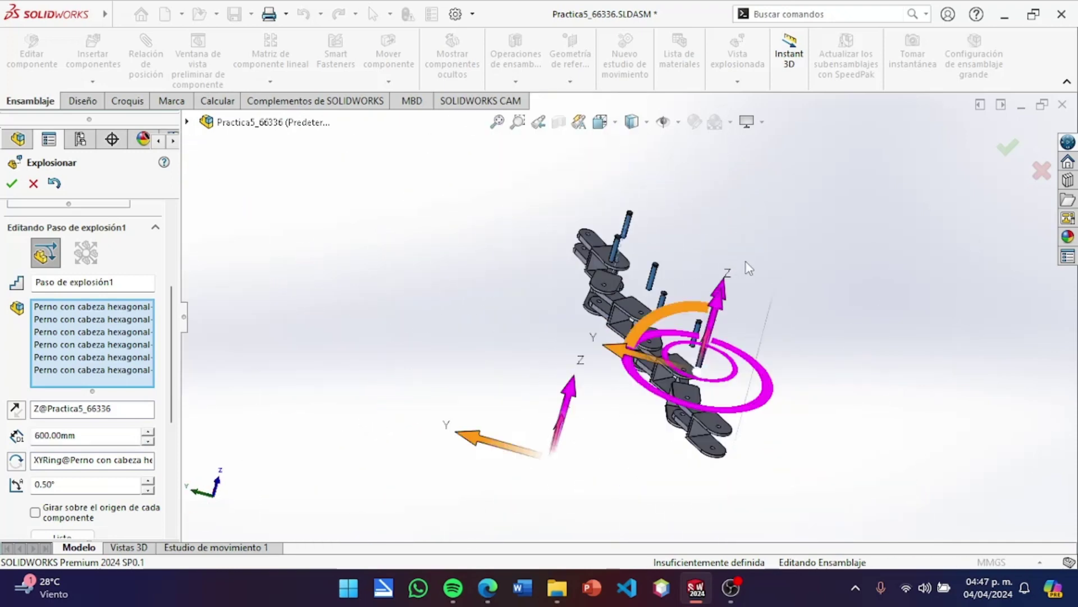
pyautogui.moveTo(746, 262); pyautogui.dragTo(787, 258, button='middle')
pyautogui.scroll(-3, 53, 438)
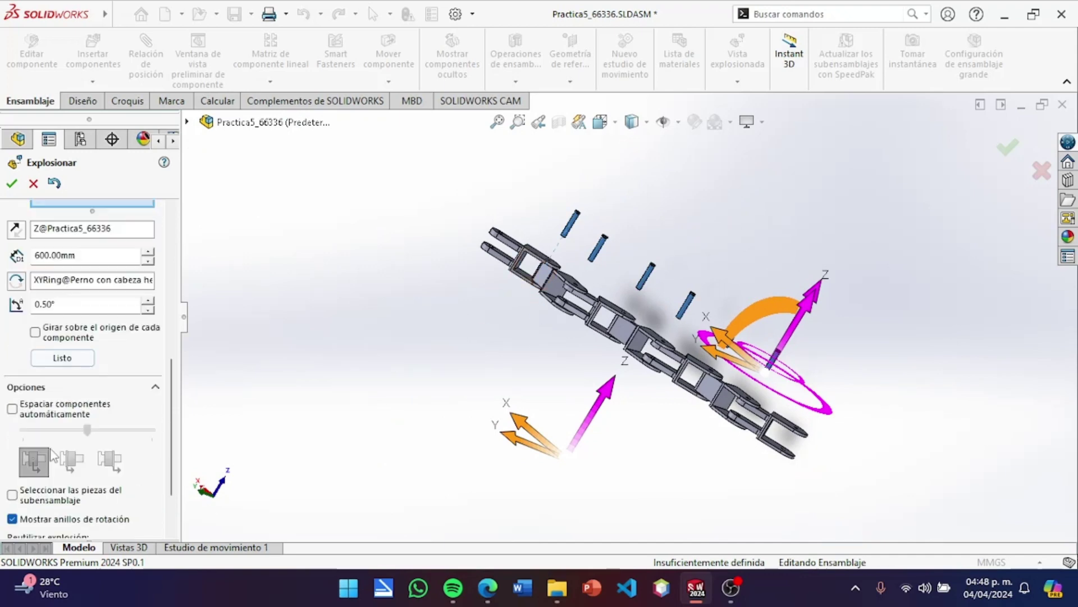
pyautogui.click(90, 355)
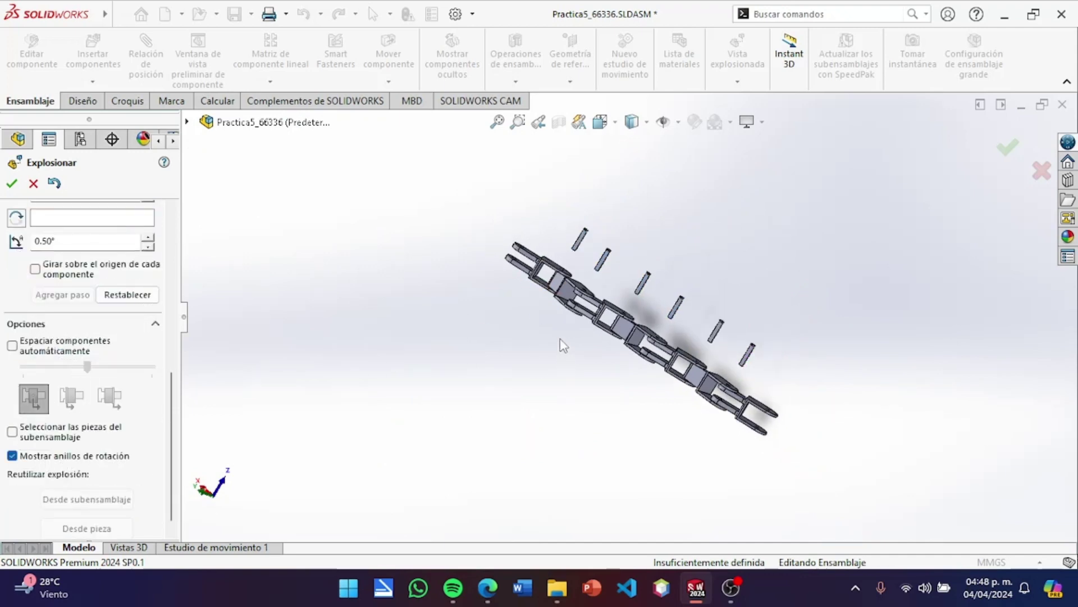
pyautogui.scroll(-3, 568, 315)
pyautogui.scroll(-3, 667, 303)
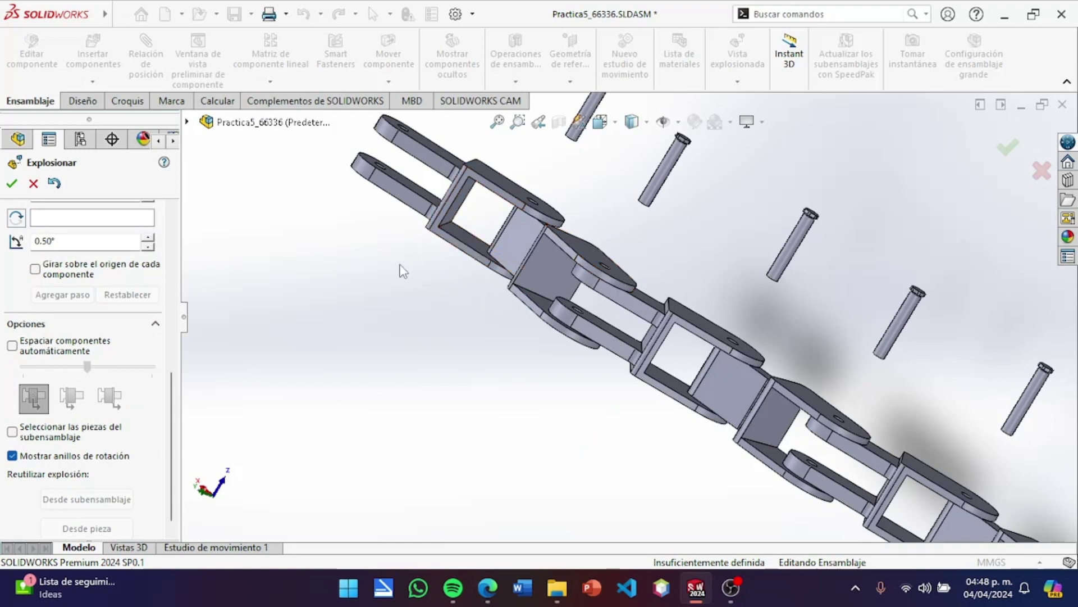
pyautogui.moveTo(402, 270); pyautogui.dragTo(446, 189)
pyautogui.scroll(3, 438, 207)
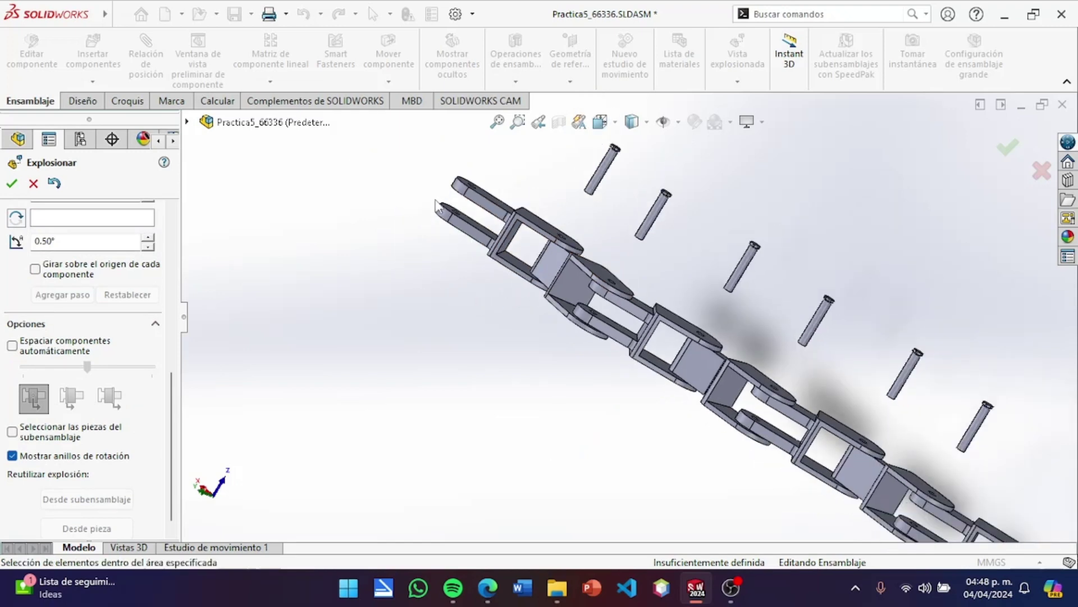
pyautogui.scroll(-2, 438, 207)
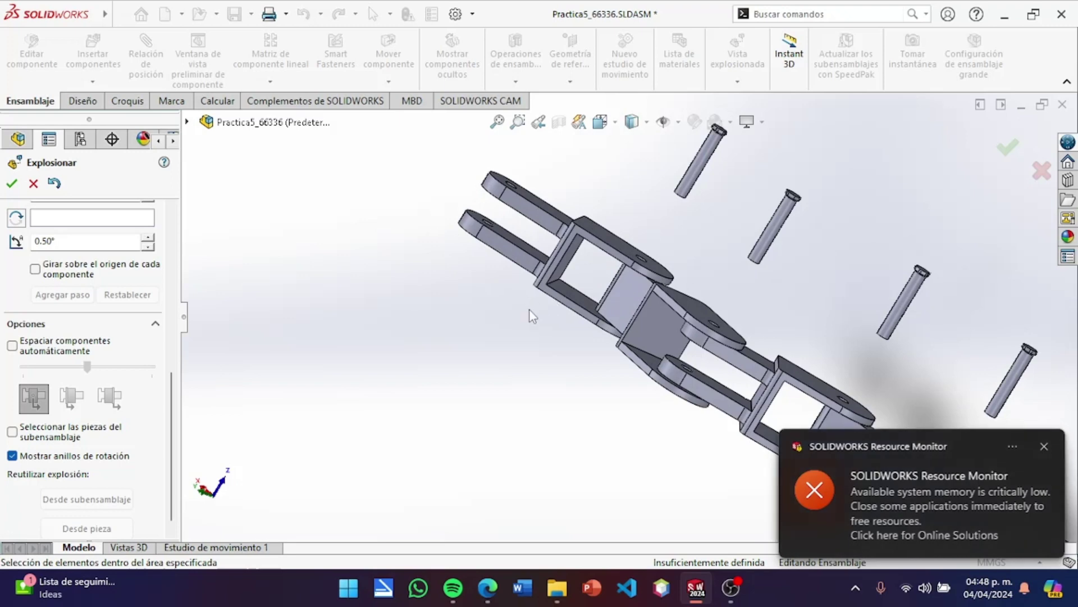
pyautogui.moveTo(529, 311); pyautogui.dragTo(548, 270)
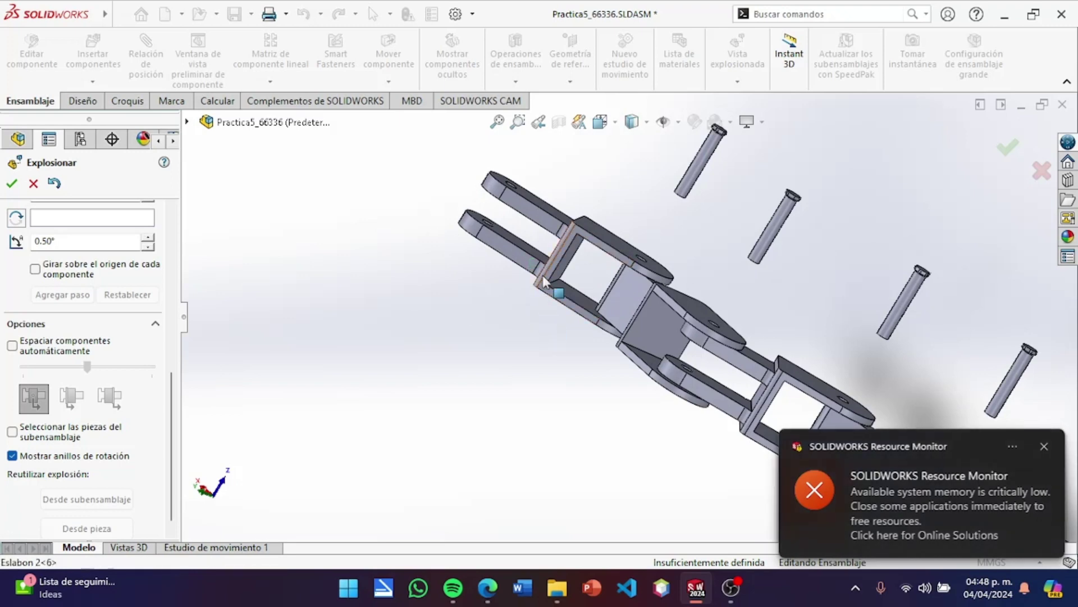
# Select link Eslabon 2<6> and drag its X arrow away from the chain.
pyautogui.click(553, 291)
pyautogui.scroll(1, 599, 212)
pyautogui.scroll(-2, 593, 301)
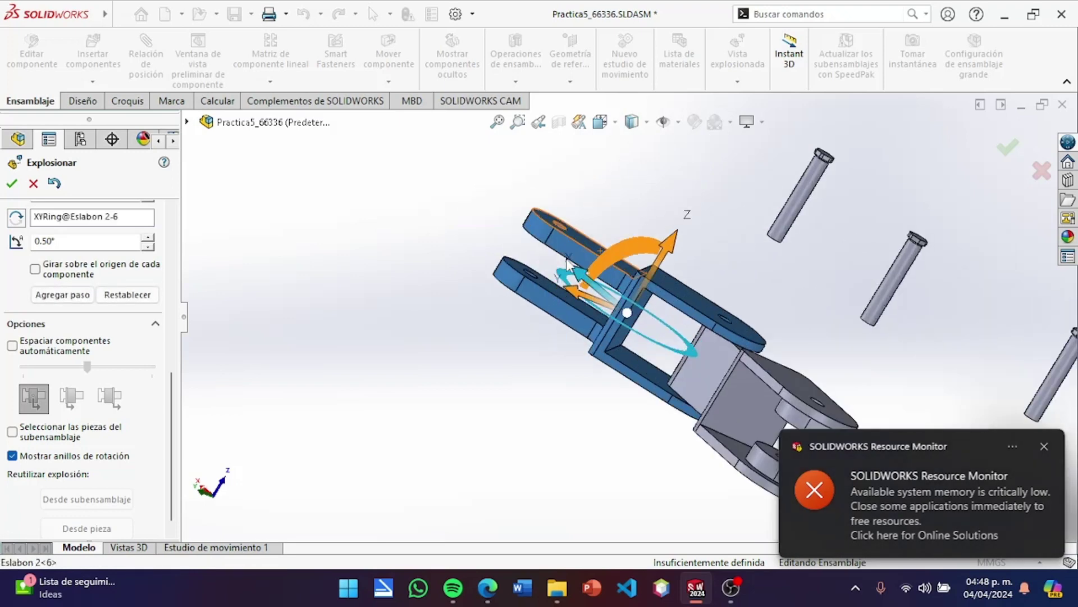
pyautogui.moveTo(568, 404)
pyautogui.mouseDown(button='middle')
pyautogui.moveTo(611, 257)
pyautogui.moveTo(572, 209)
pyautogui.moveTo(534, 207)
pyautogui.moveTo(623, 217)
pyautogui.mouseUp(button='middle')
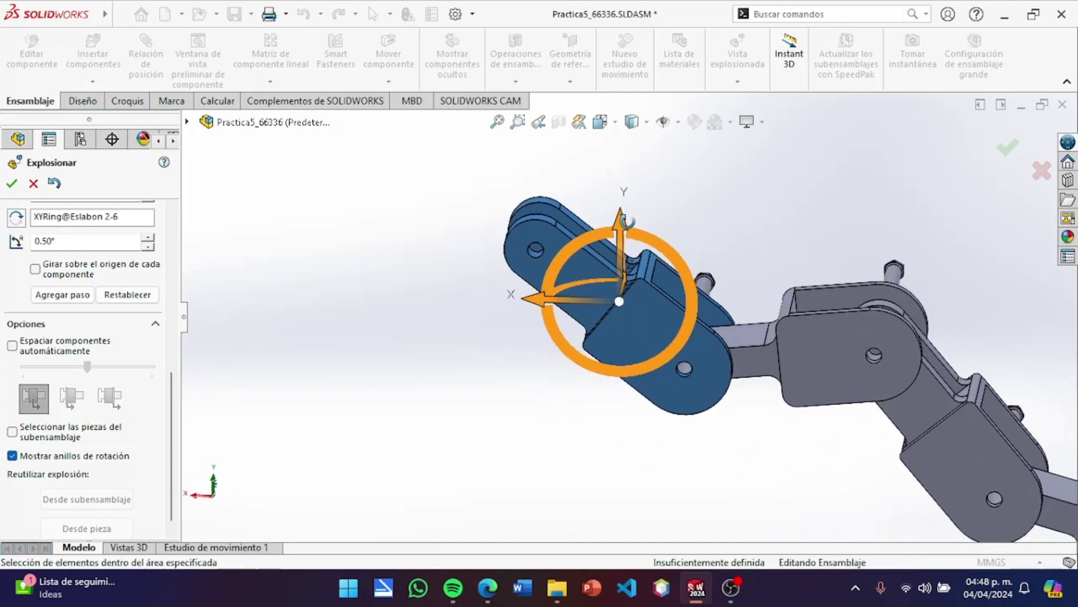
pyautogui.scroll(2, 742, 309)
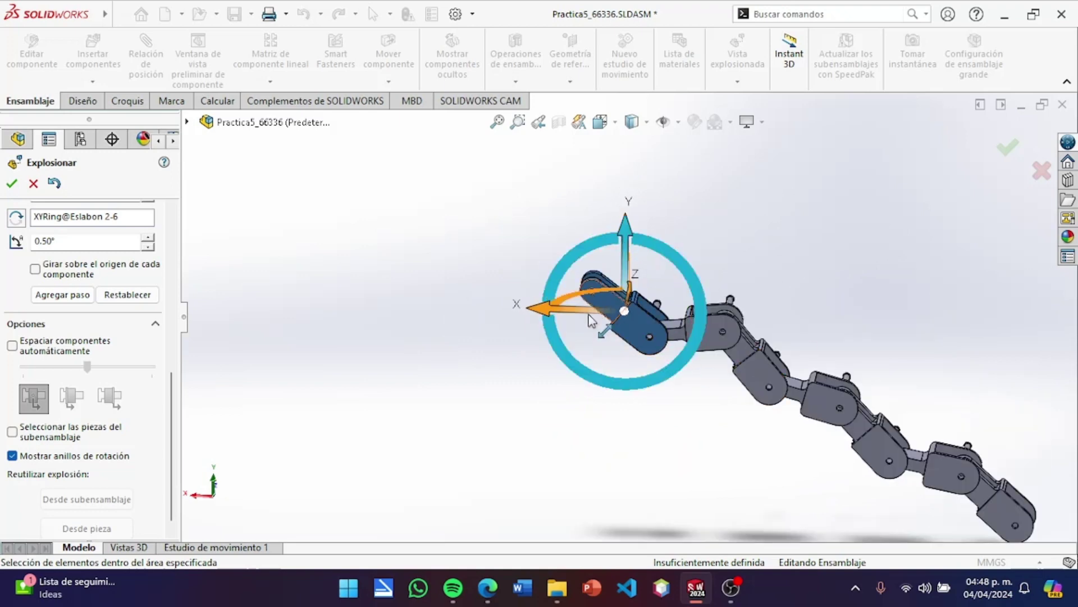
pyautogui.moveTo(582, 309)
pyautogui.mouseDown()
pyautogui.moveTo(480, 318)
pyautogui.moveTo(548, 308)
pyautogui.mouseUp()
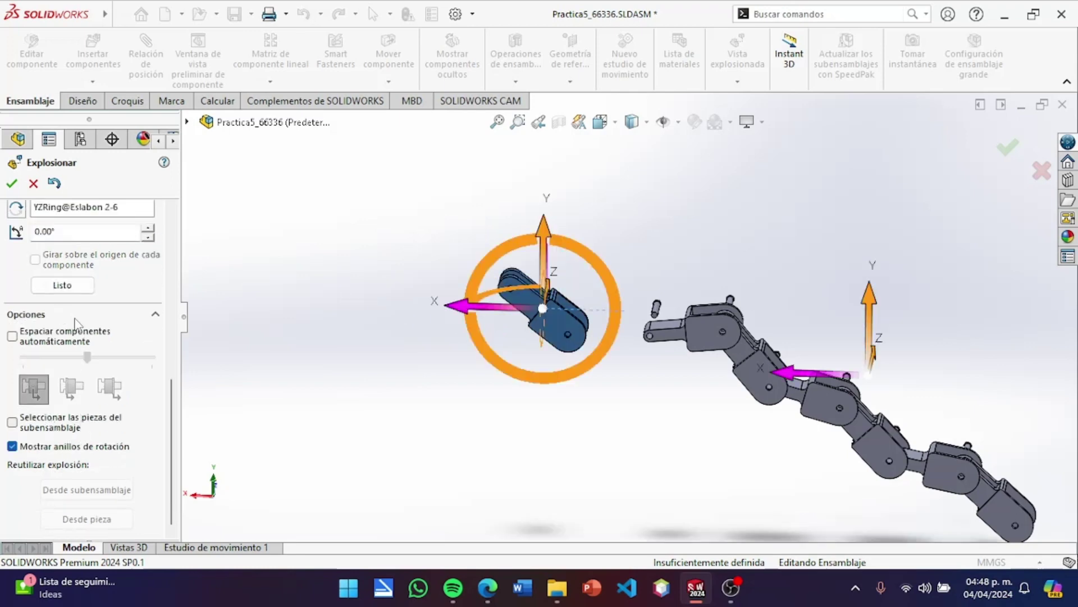
# Set the link's explode distance to 1800 mm and add the step.
pyautogui.scroll(5, 77, 324)
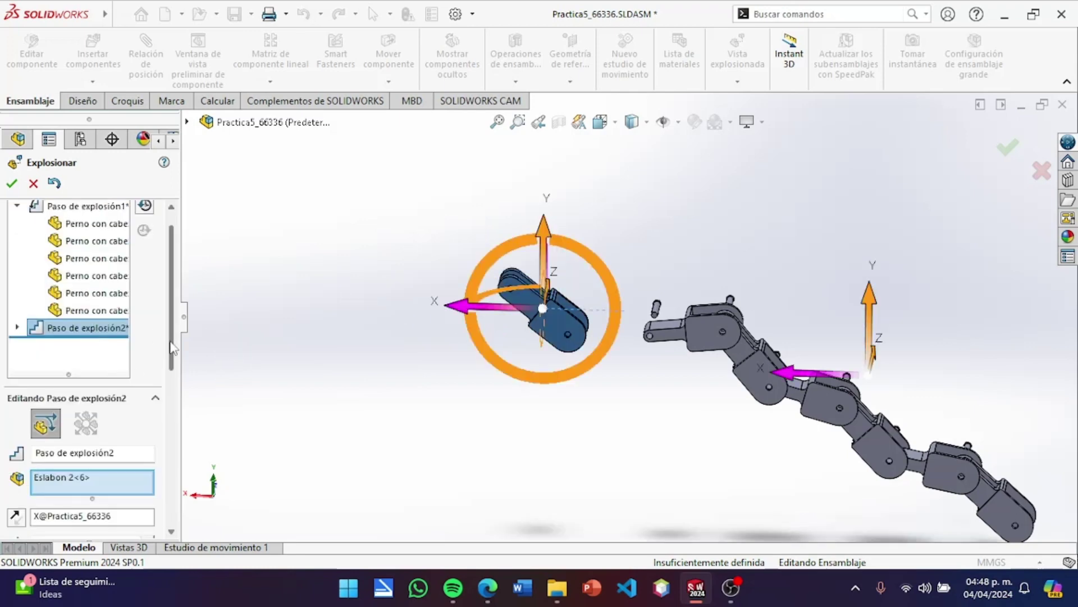
pyautogui.moveTo(173, 354); pyautogui.dragTo(174, 488)
pyautogui.scroll(2, 173, 472)
pyautogui.scroll(1, 168, 393)
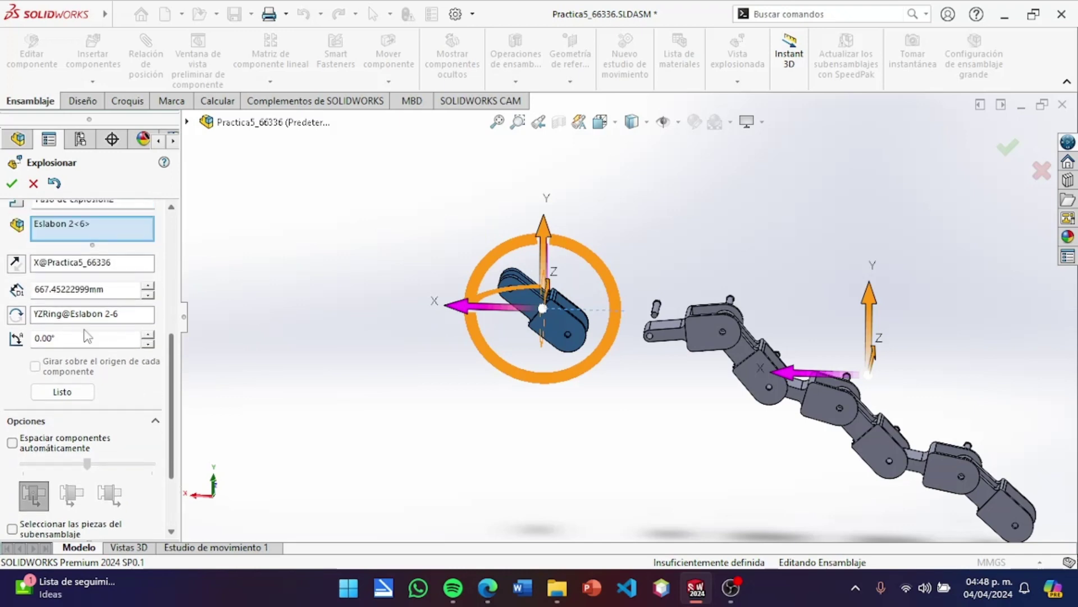
pyautogui.doubleClick(42, 287)
pyautogui.write('1800')
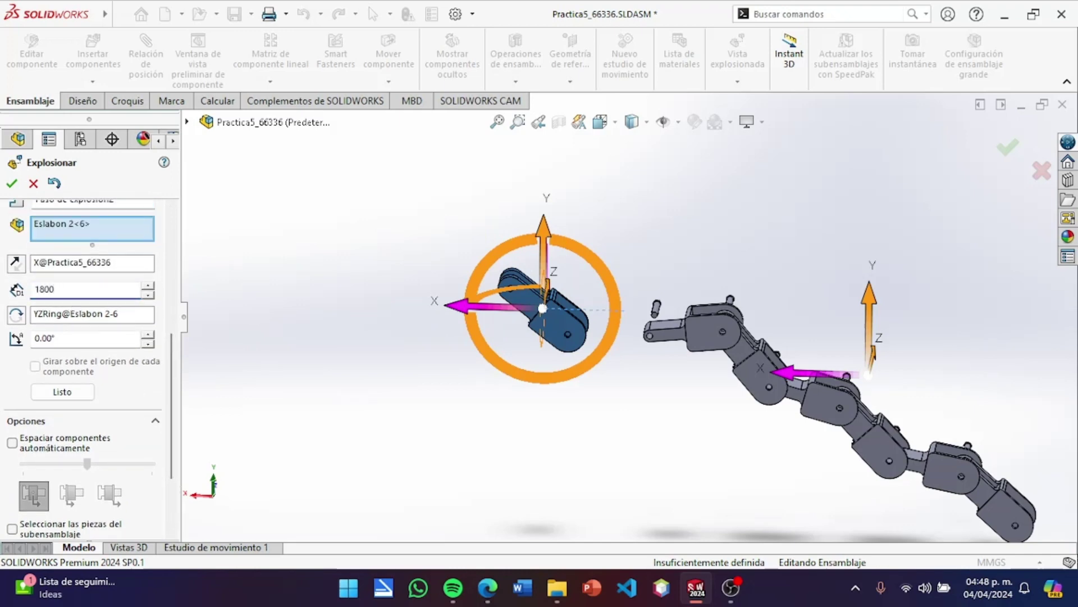
pyautogui.press('Return')
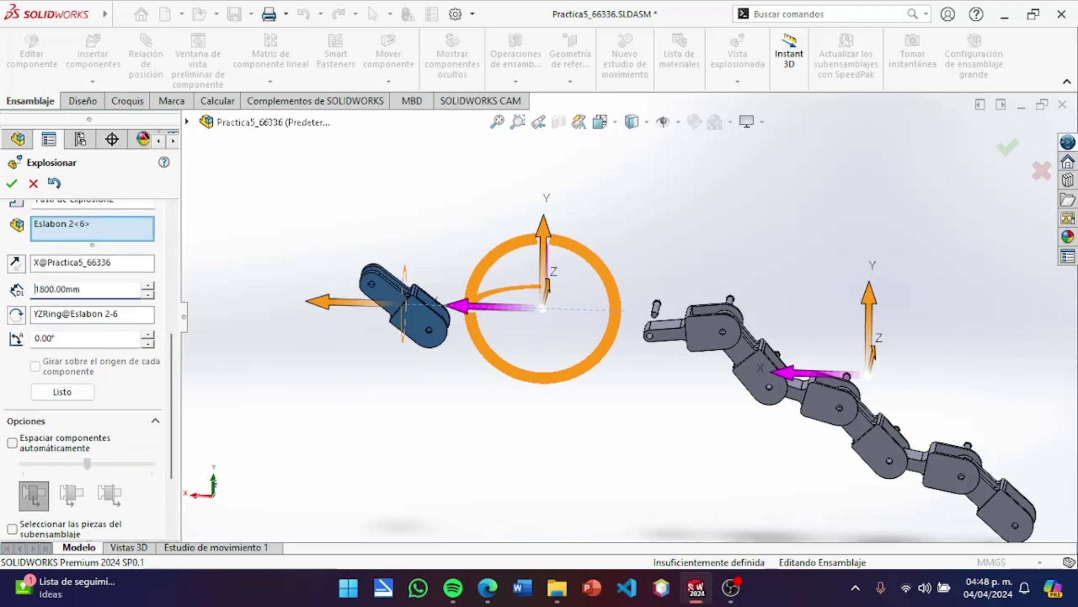
pyautogui.click(83, 395)
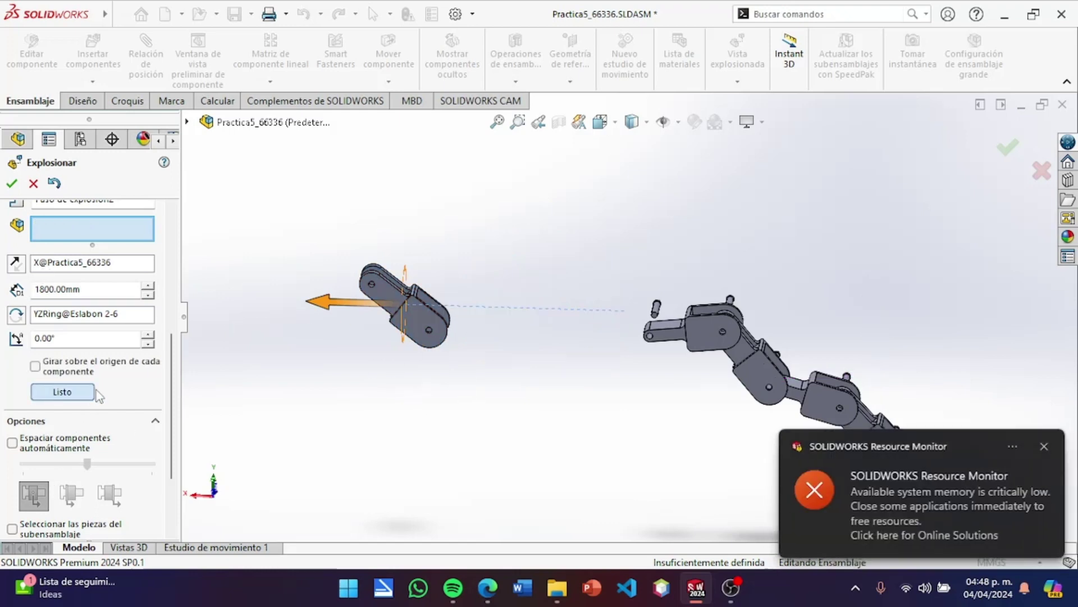
# Select Practica4_66336-2 and explode it 1200 mm along X.
pyautogui.click(697, 336)
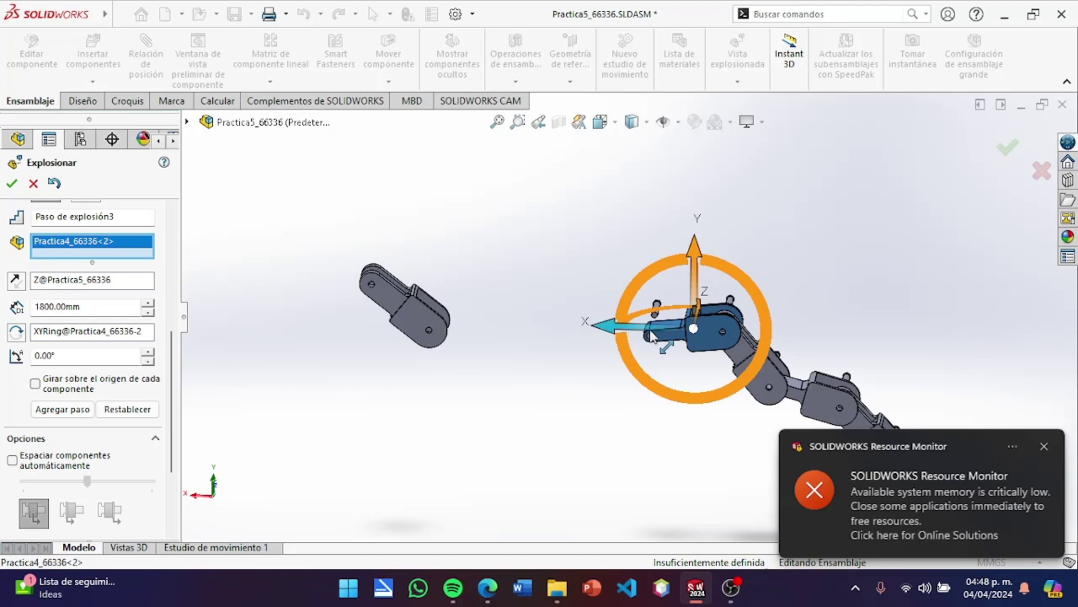
pyautogui.moveTo(605, 337); pyautogui.dragTo(521, 351)
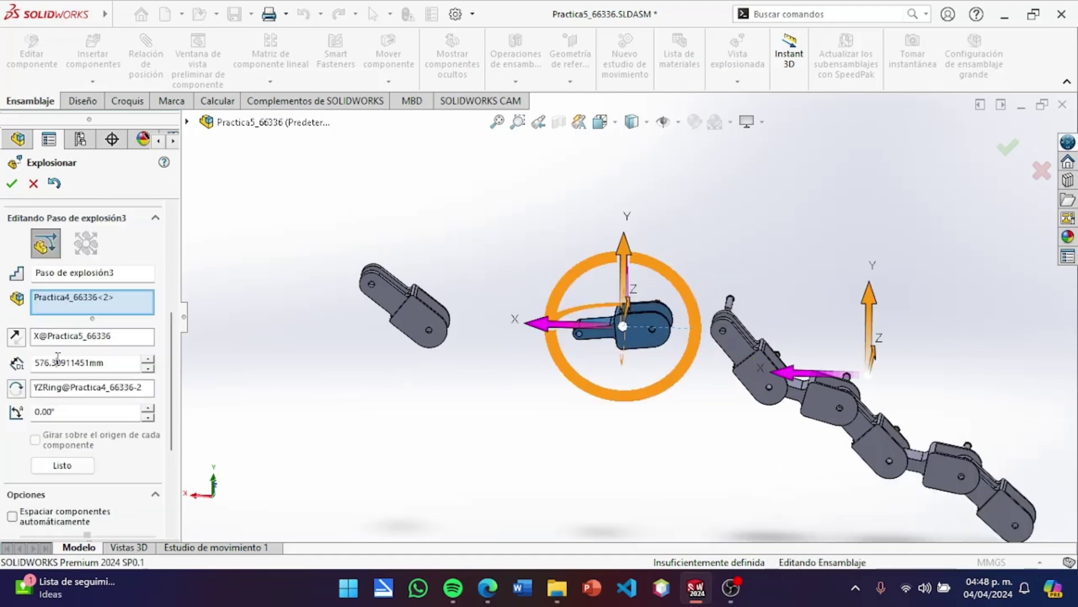
pyautogui.doubleClick(58, 359)
pyautogui.write('1200')
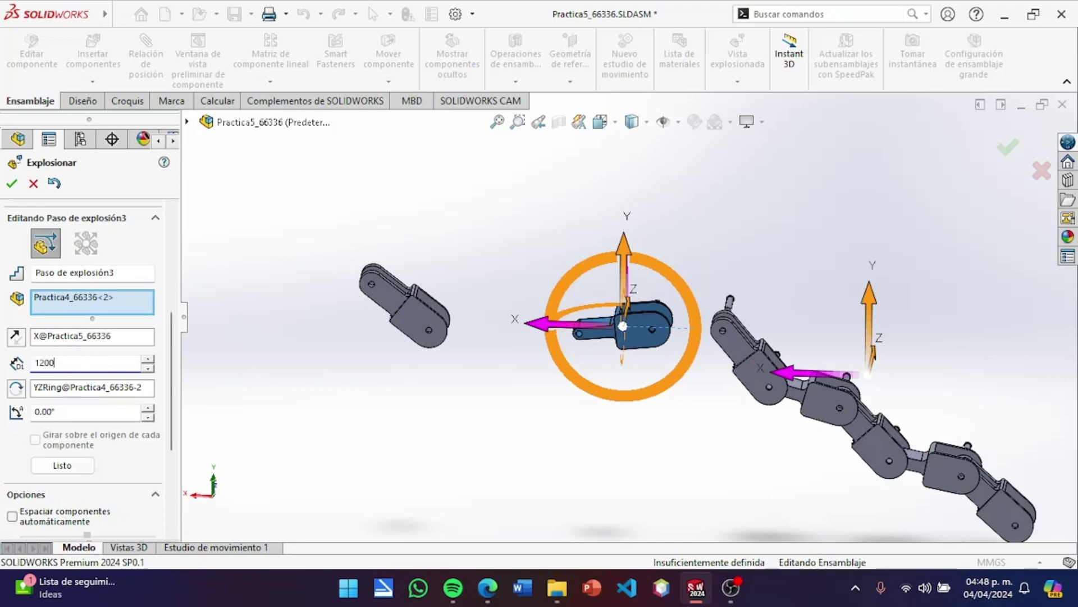
pyautogui.press('Return')
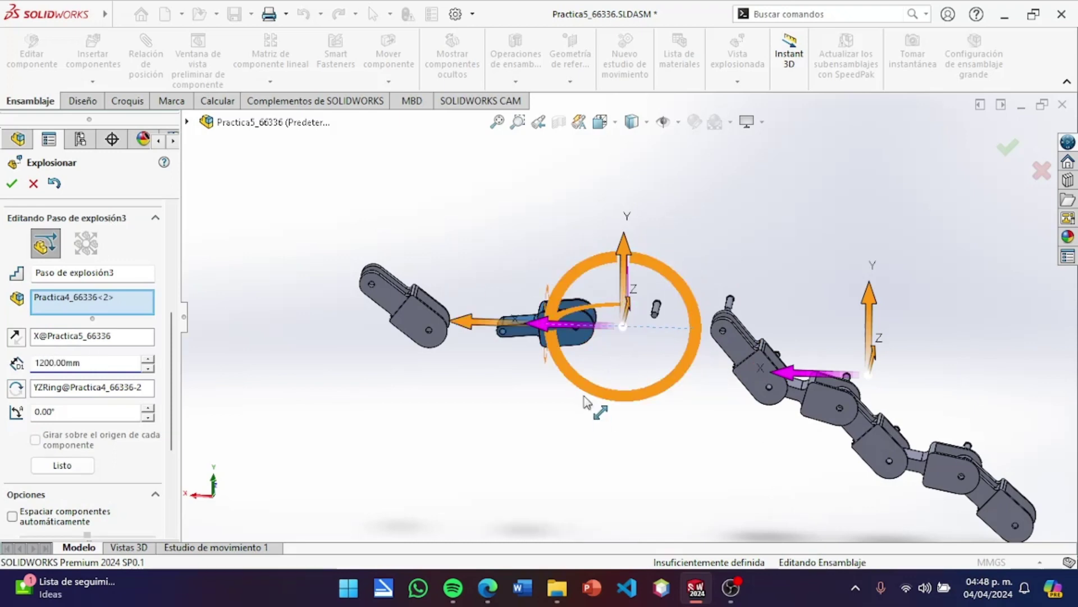
# Delete the extra Eslabon 2<4> entry from the component list and apply the step.
pyautogui.scroll(-3, 729, 417)
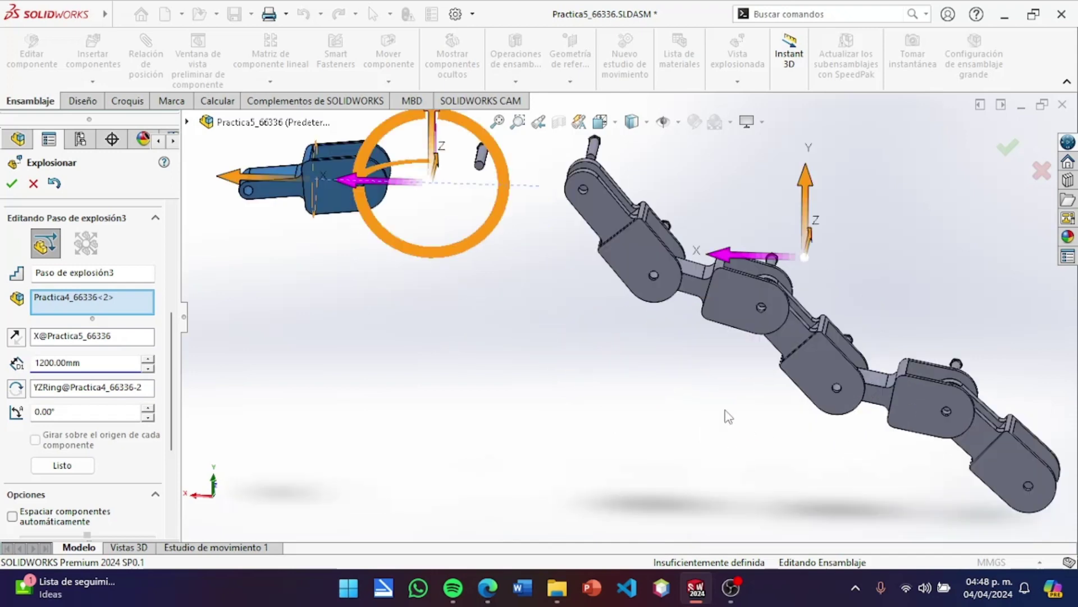
pyautogui.click(622, 276)
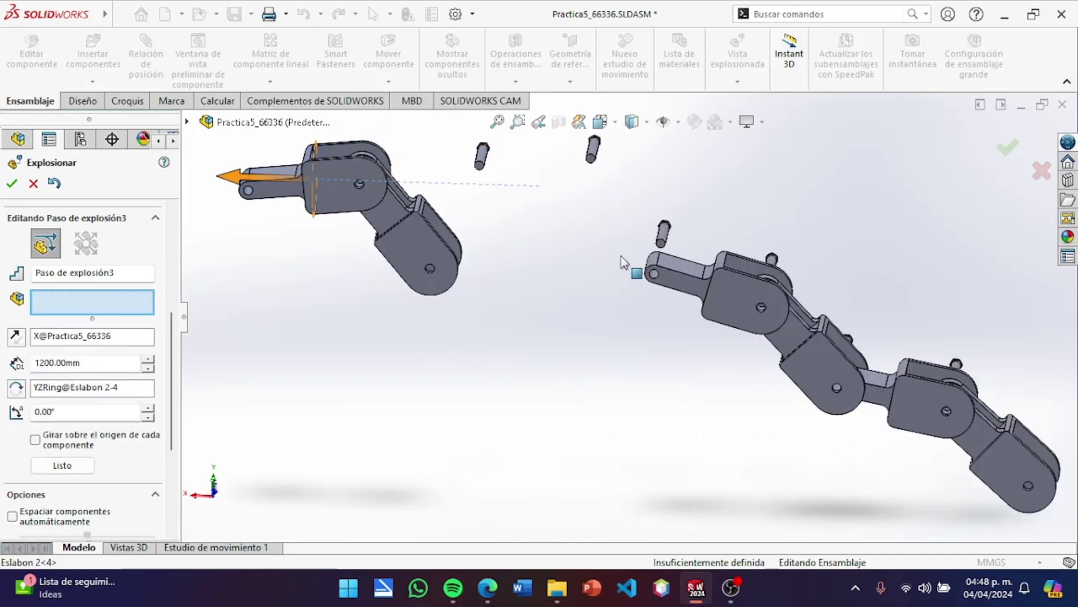
pyautogui.scroll(3, 628, 316)
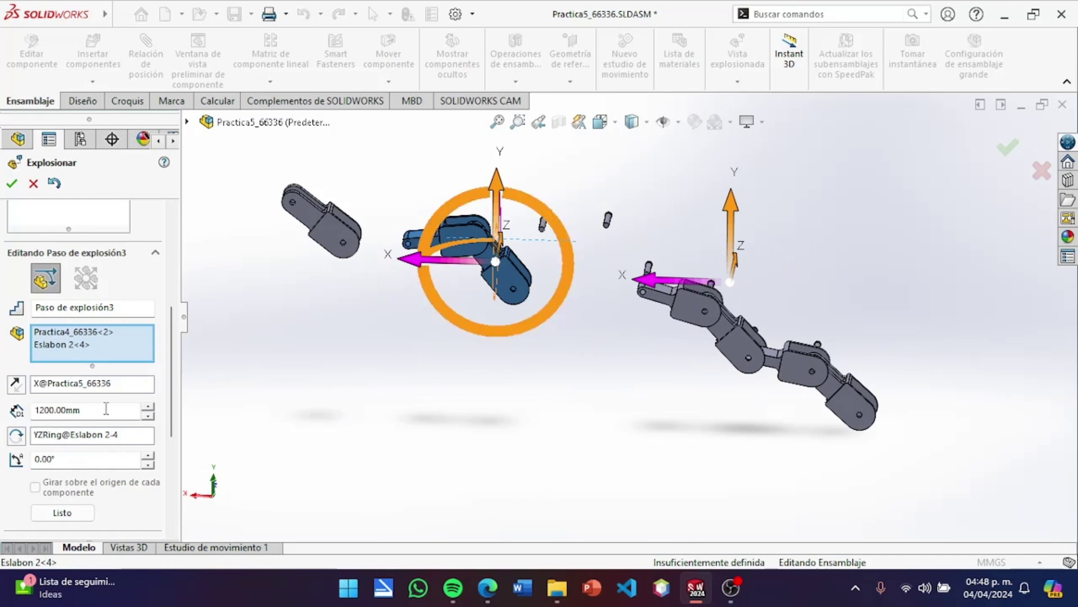
pyautogui.rightClick(64, 349)
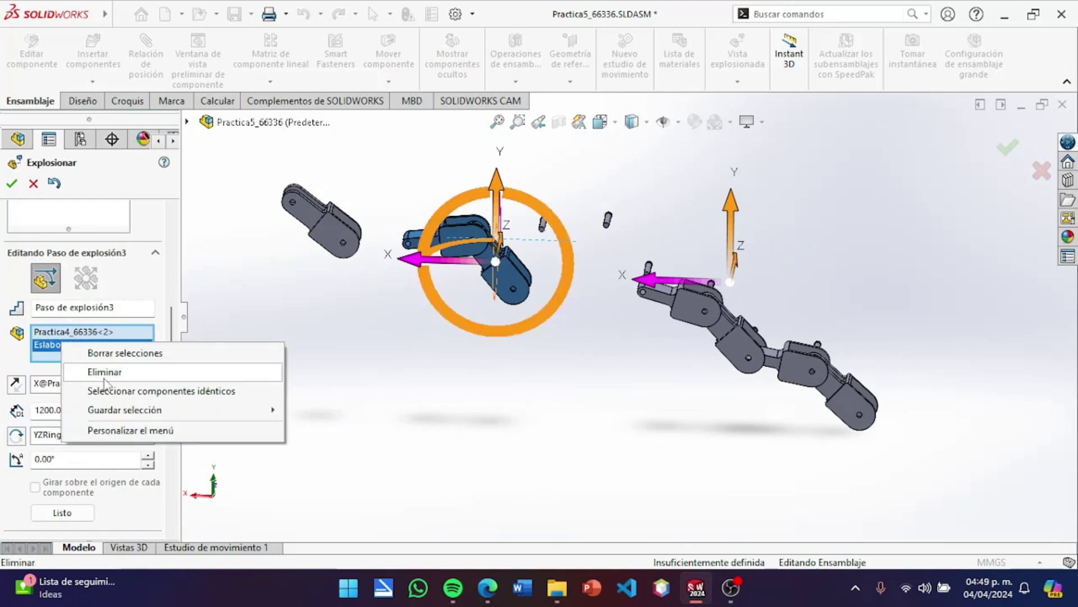
pyautogui.click(141, 371)
pyautogui.scroll(-5, 67, 359)
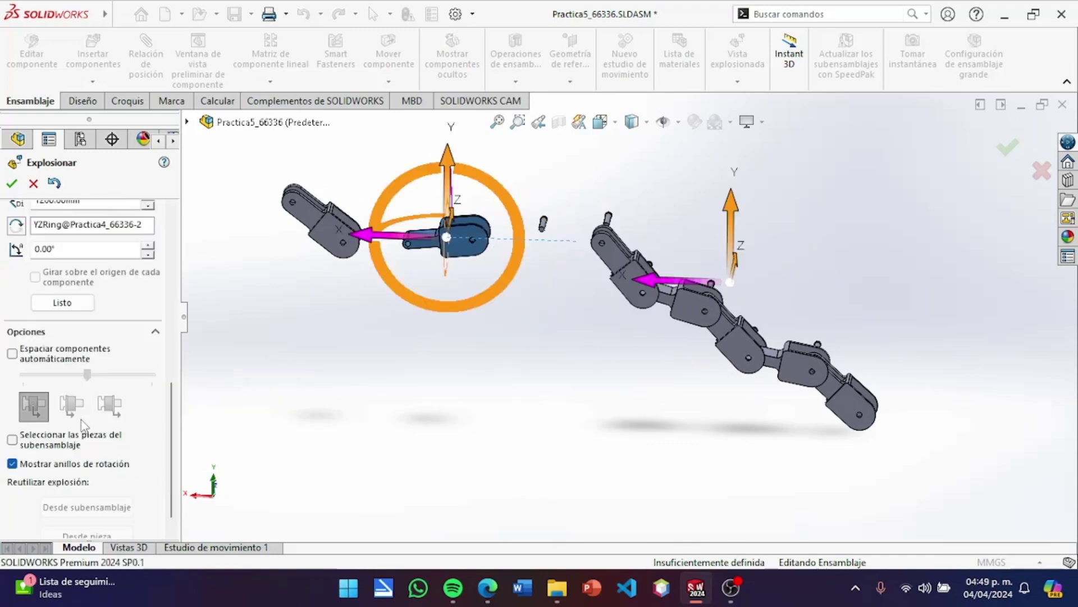
pyautogui.click(80, 303)
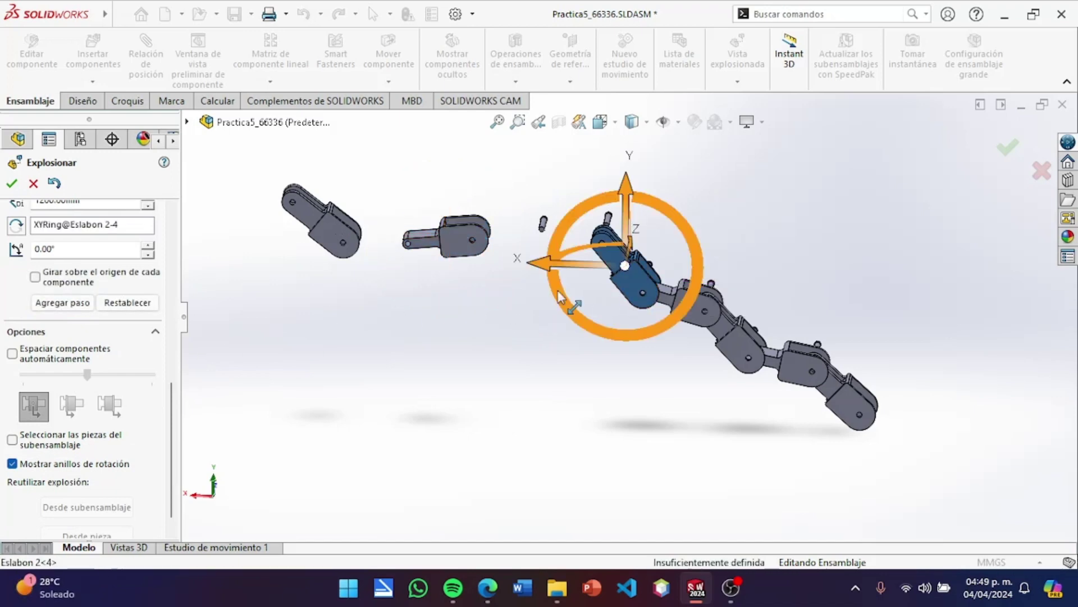
# Drag link Eslabon 2-4 along X and set its explode distance to 600 mm.
pyautogui.moveTo(581, 265); pyautogui.dragTo(524, 274)
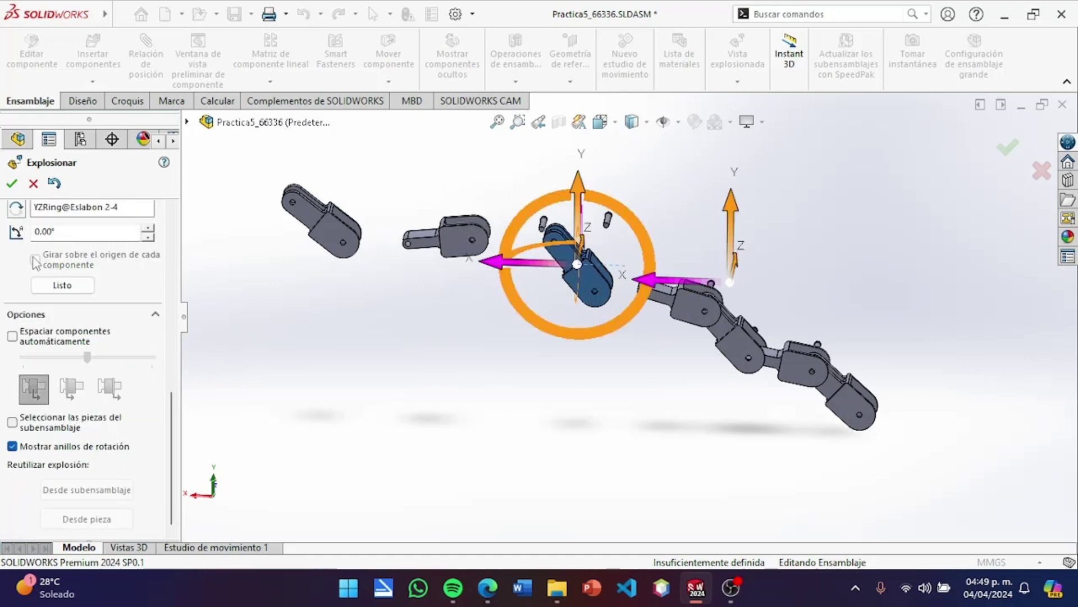
pyautogui.scroll(2, 35, 261)
pyautogui.scroll(4, 79, 297)
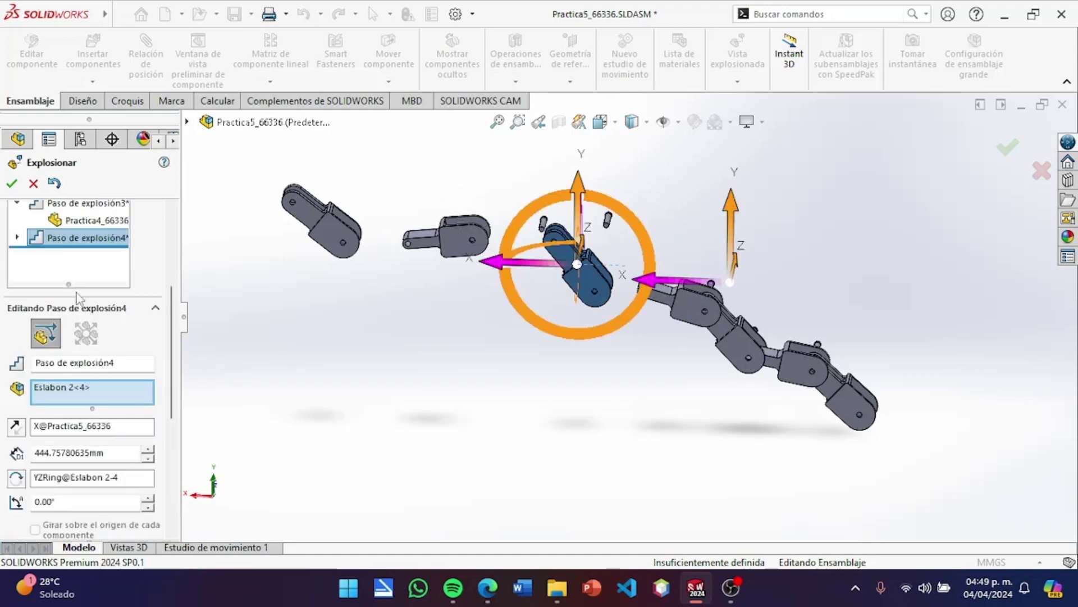
pyautogui.doubleClick(68, 453)
pyautogui.write('600')
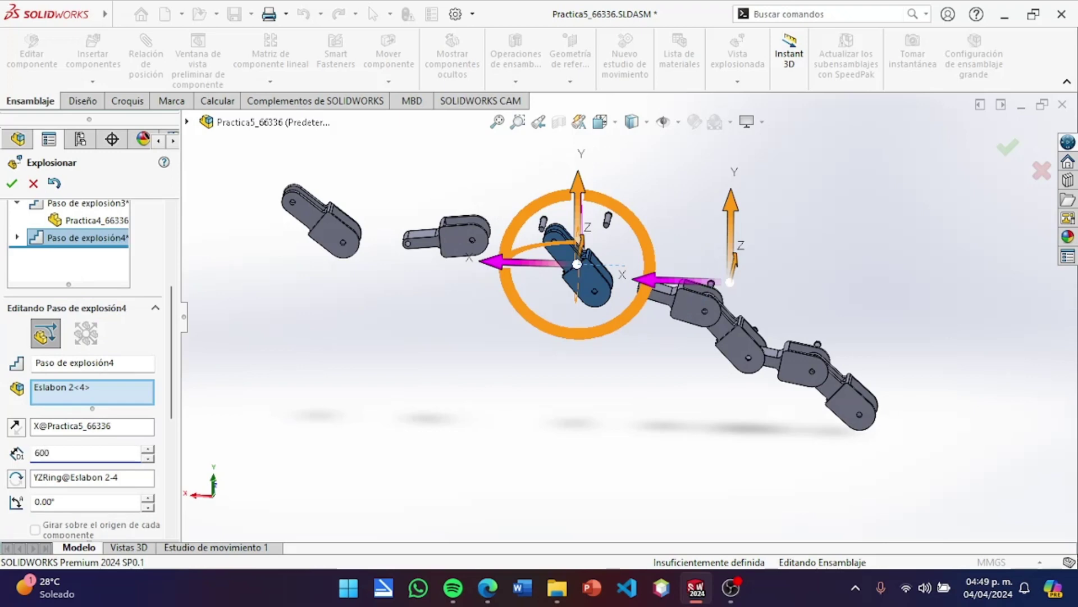
pyautogui.scroll(1, 614, 392)
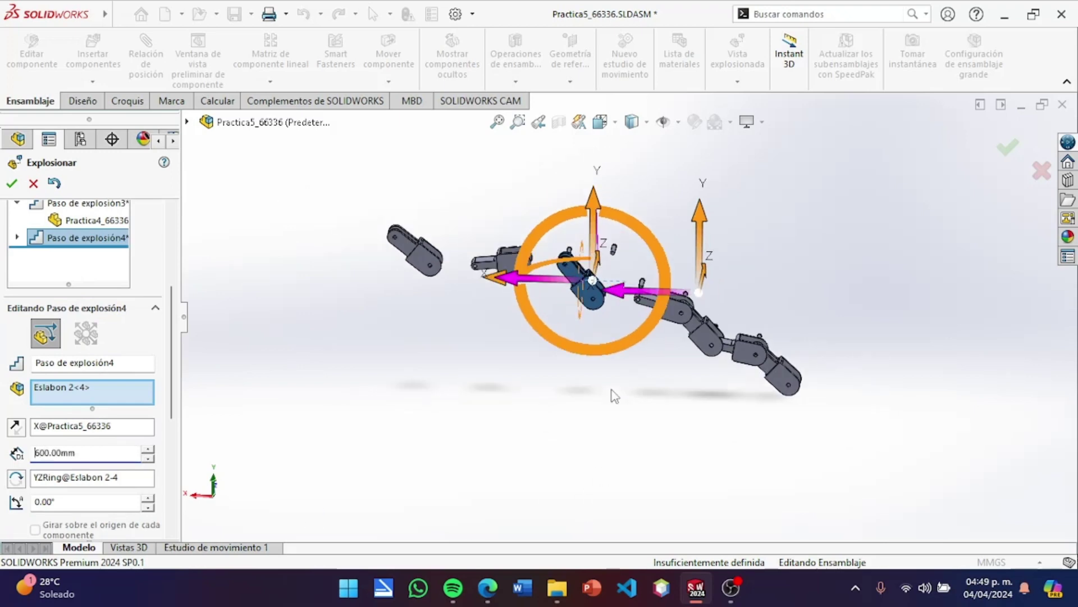
pyautogui.scroll(-1, 662, 378)
pyautogui.scroll(-3, 749, 304)
pyautogui.scroll(-2, 750, 304)
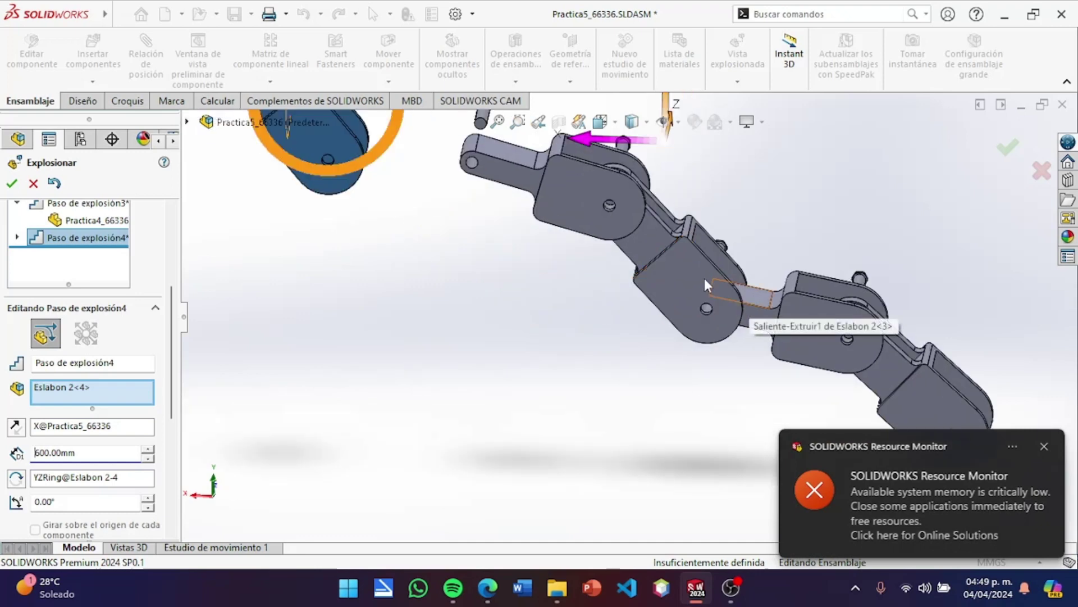
pyautogui.scroll(3, 703, 291)
# Clear the mistakenly picked links with Borrar selecciones and apply the Eslabon 2-4 step.
pyautogui.moveTo(703, 291)
pyautogui.mouseDown(button='middle')
pyautogui.moveTo(939, 268)
pyautogui.moveTo(774, 317)
pyautogui.mouseUp(button='middle')
pyautogui.click(774, 316)
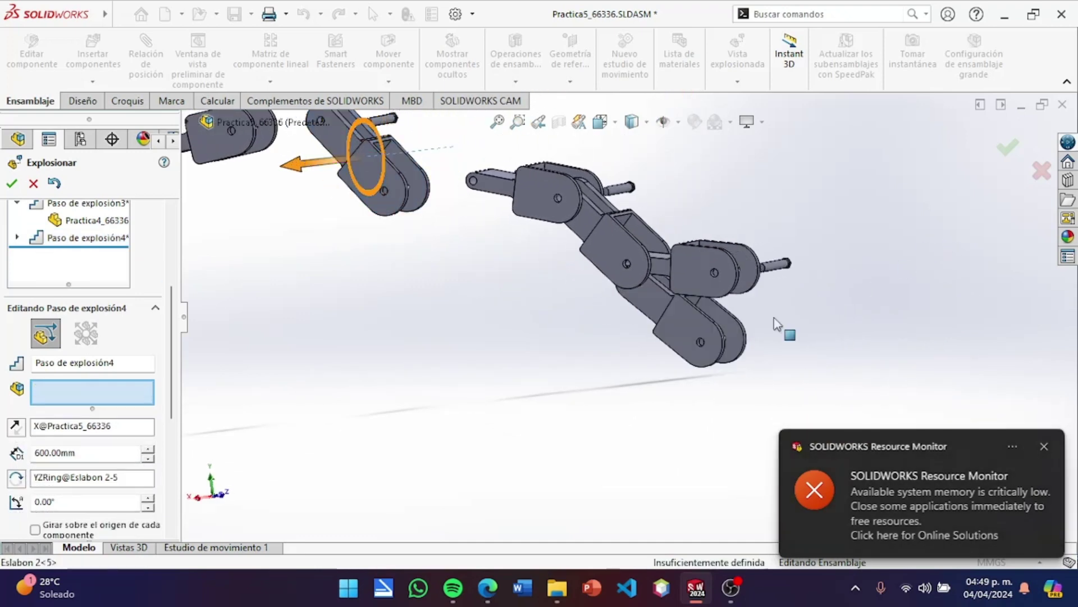
pyautogui.click(693, 336)
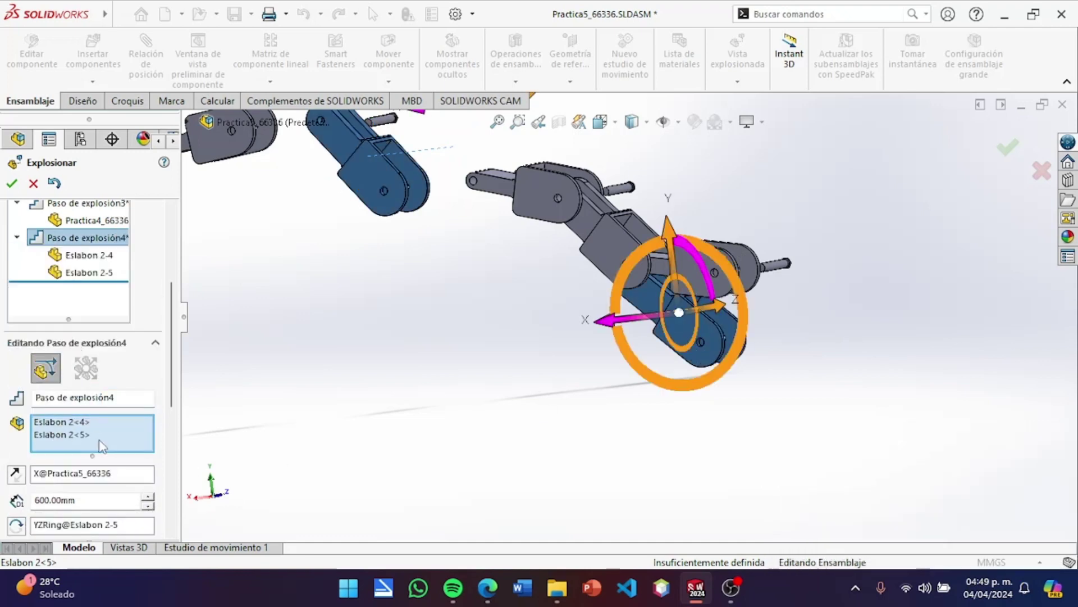
pyautogui.rightClick(102, 446)
pyautogui.click(122, 445)
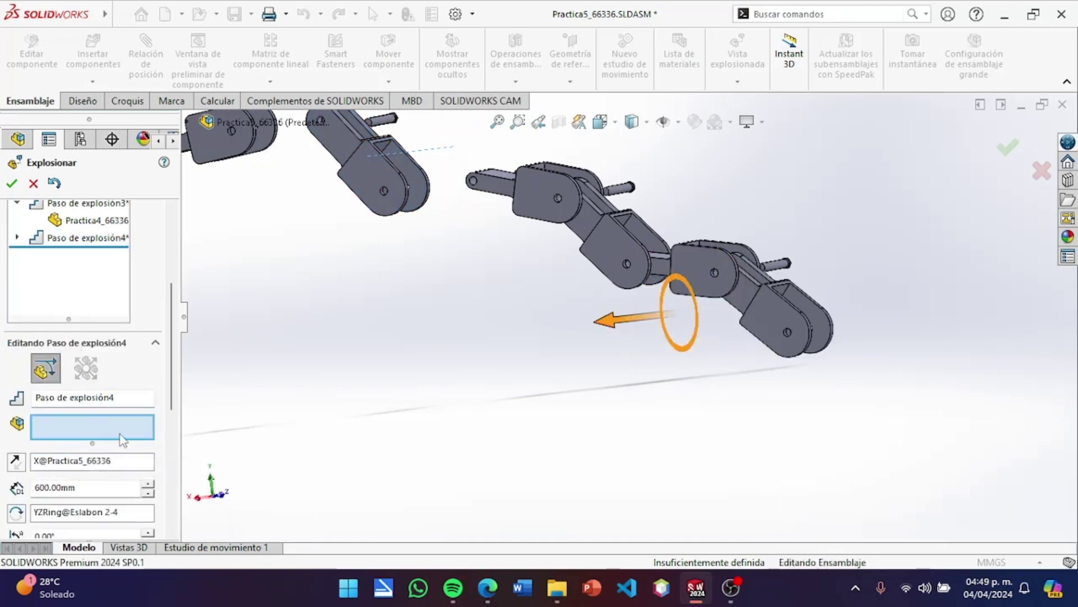
pyautogui.scroll(-5, 79, 526)
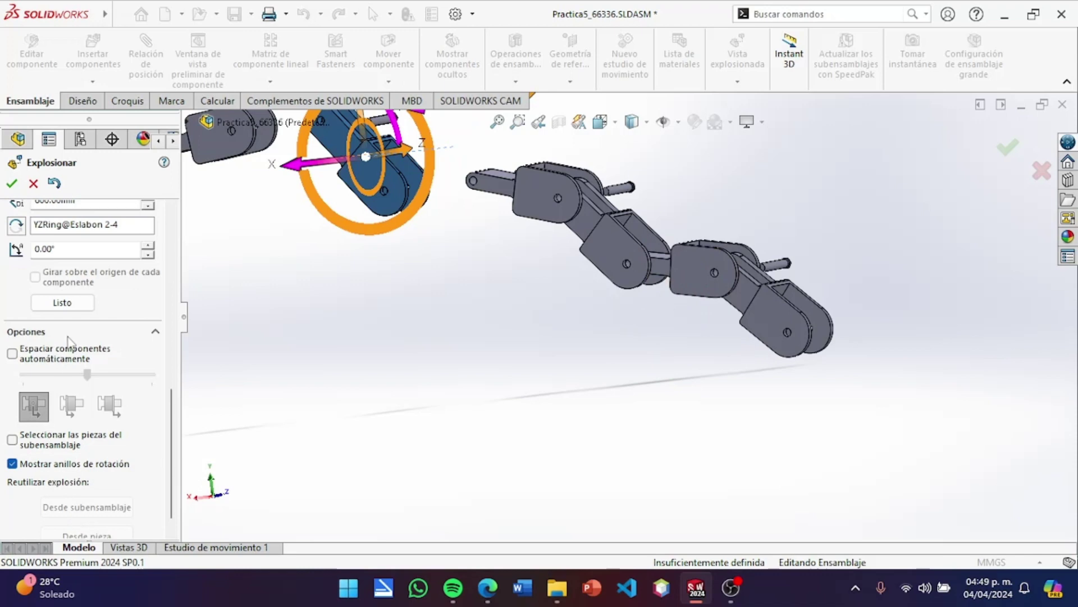
pyautogui.click(82, 305)
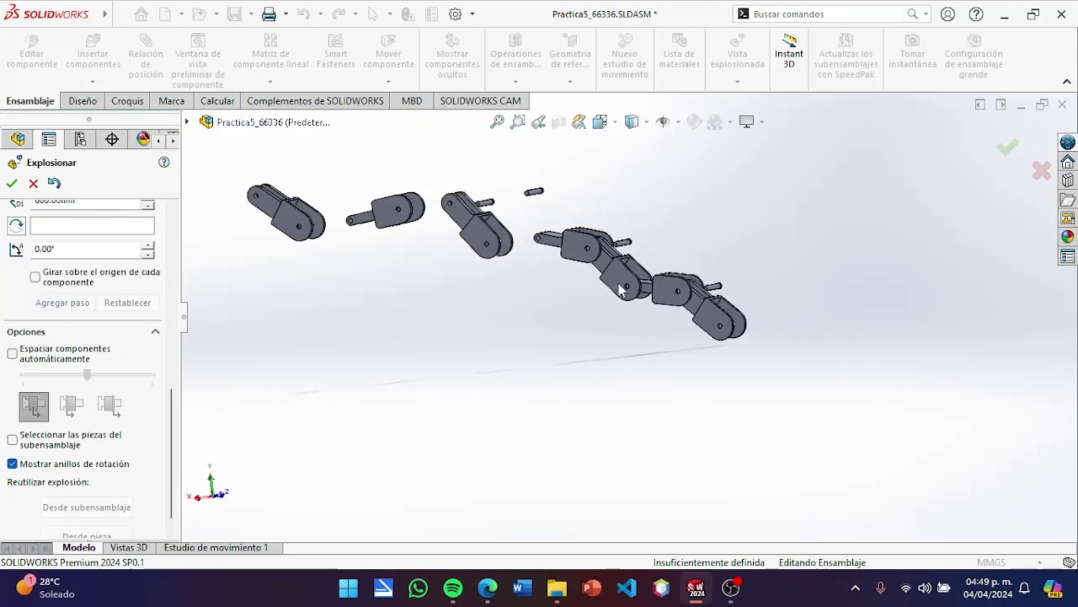
# Select end link Eslabon 2-5 and pull it out along X.
pyautogui.scroll(-3, 619, 283)
pyautogui.click(827, 369)
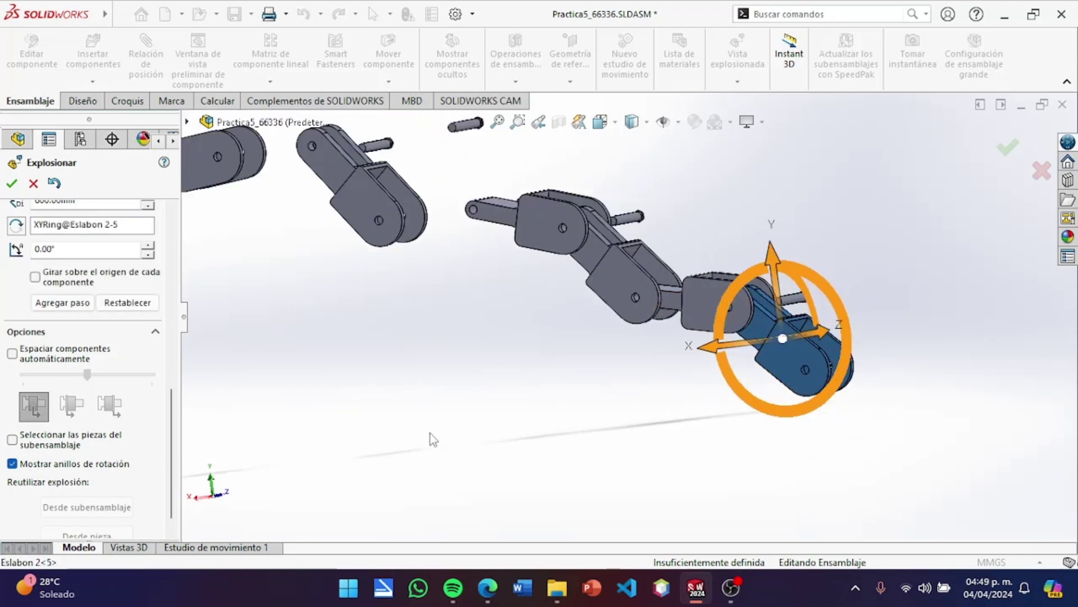
pyautogui.scroll(3, 640, 359)
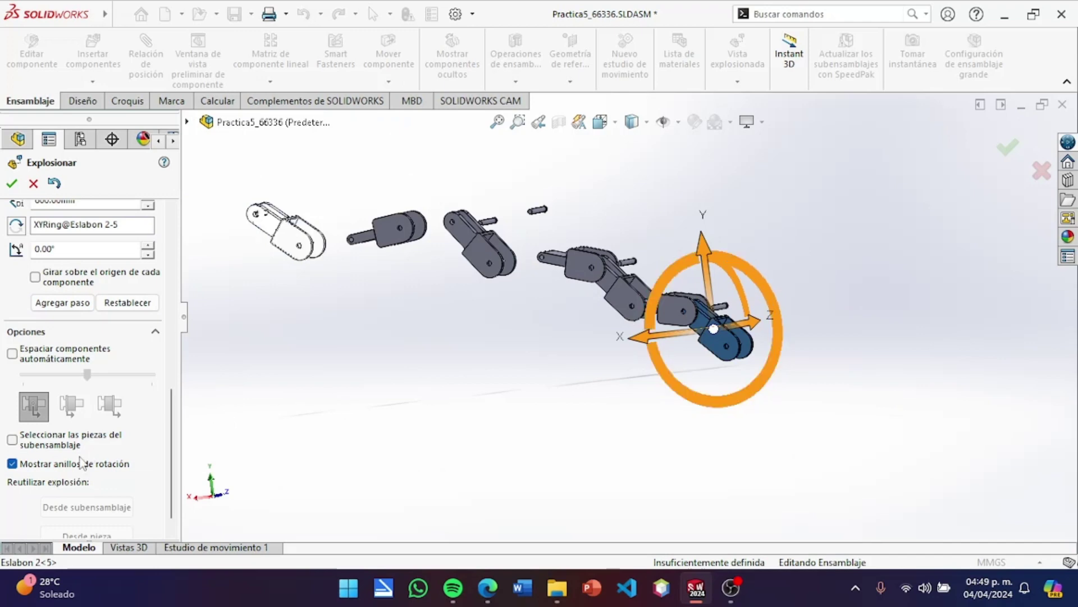
pyautogui.scroll(3, 103, 341)
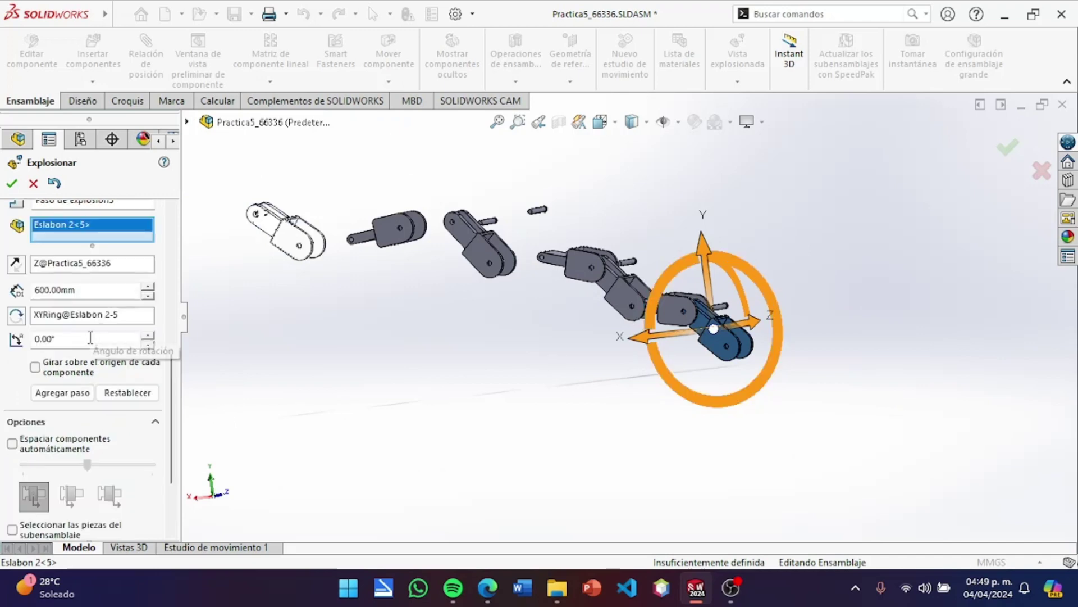
pyautogui.click(44, 291)
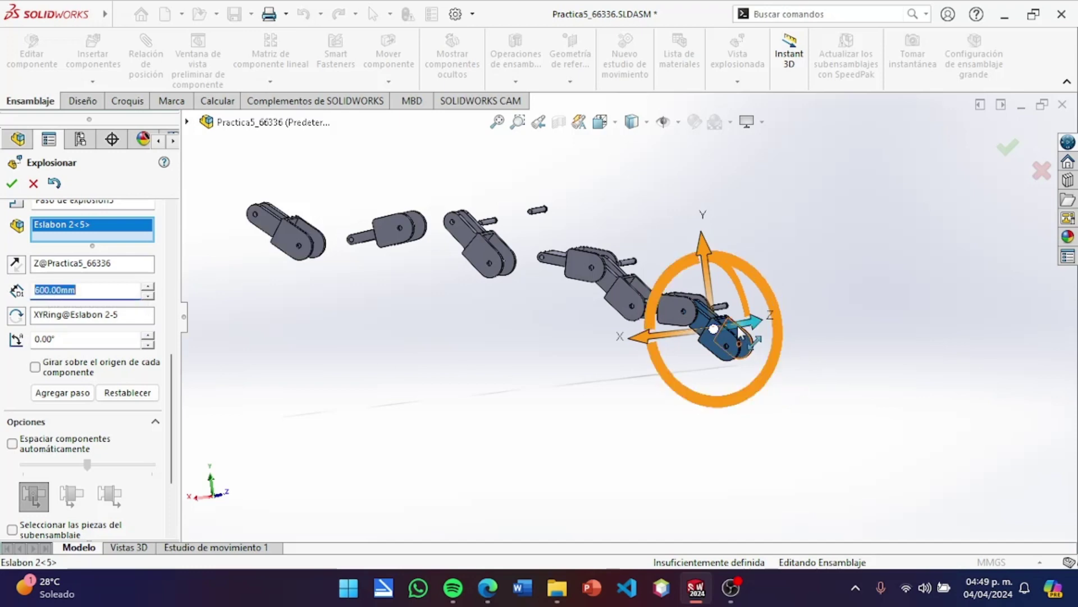
pyautogui.moveTo(651, 340)
pyautogui.mouseDown()
pyautogui.moveTo(755, 343)
pyautogui.moveTo(746, 340)
pyautogui.mouseUp()
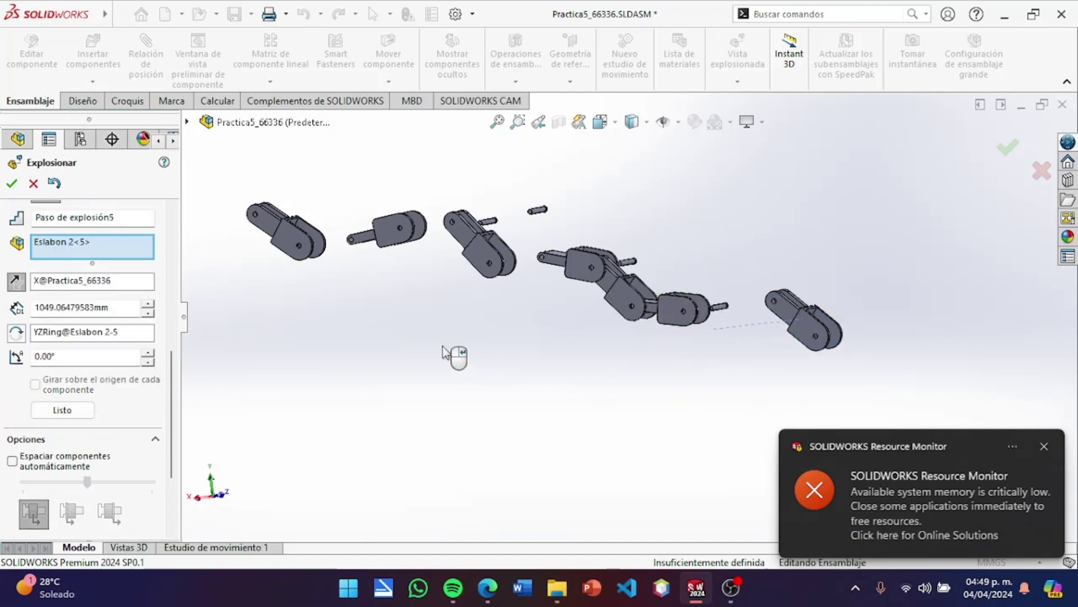
# Set the end link's explode distance to 1800 mm and apply the step.
pyautogui.doubleClick(48, 304)
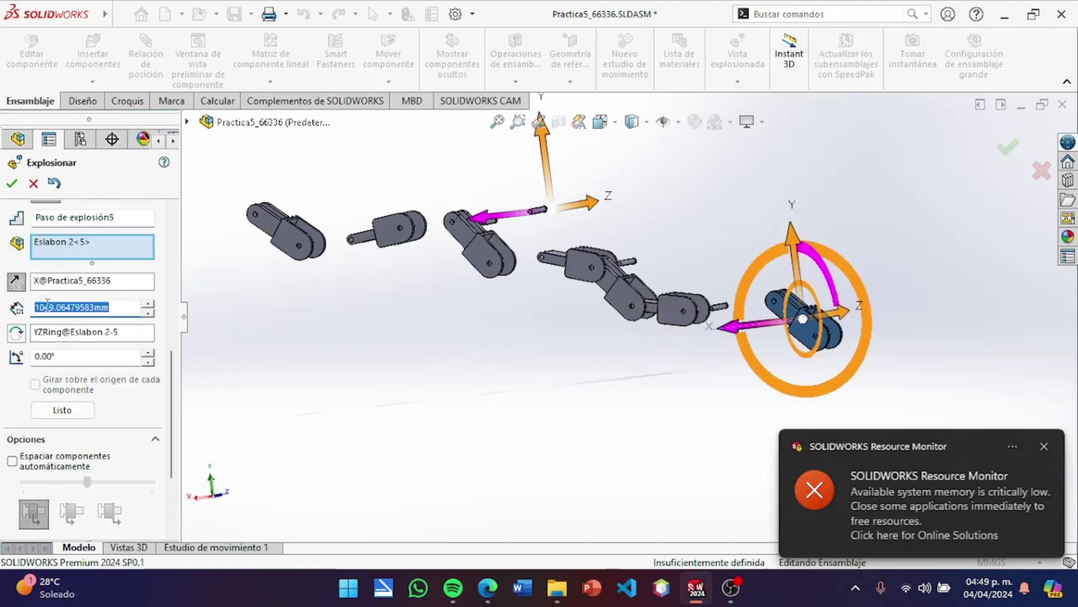
pyautogui.write('1800')
pyautogui.press('Return')
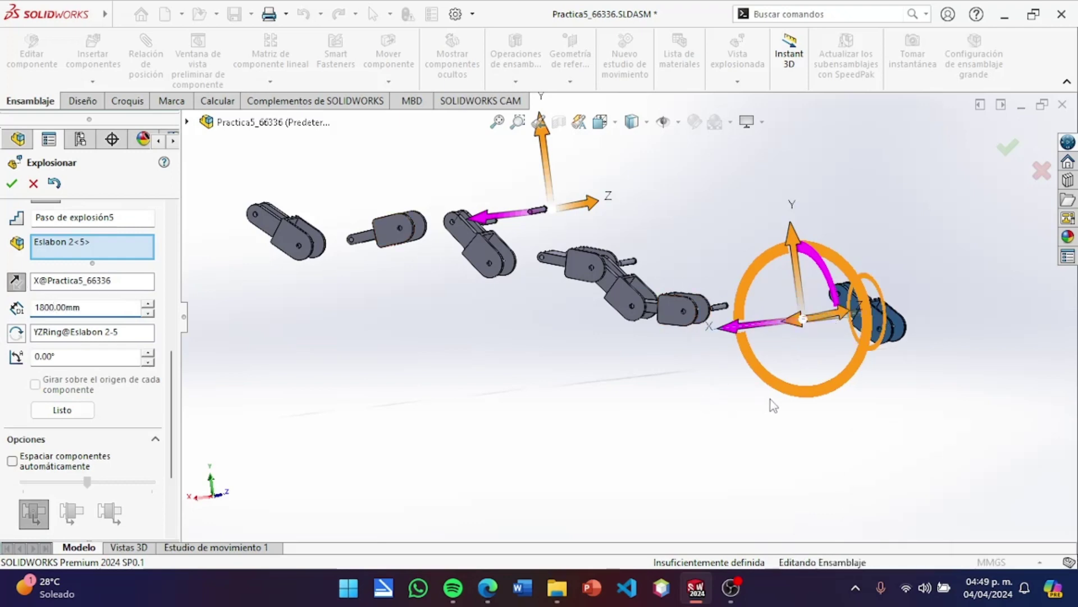
pyautogui.scroll(2, 773, 405)
pyautogui.moveTo(770, 386); pyautogui.dragTo(753, 368, button='middle')
pyautogui.scroll(-2, 597, 397)
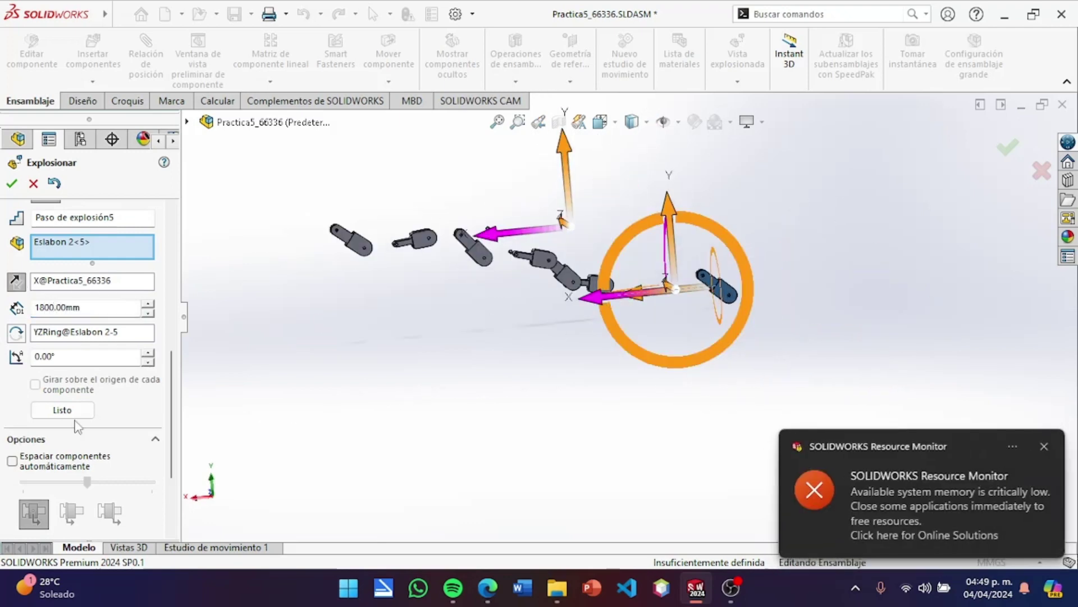
pyautogui.click(72, 415)
pyautogui.scroll(-2, 590, 273)
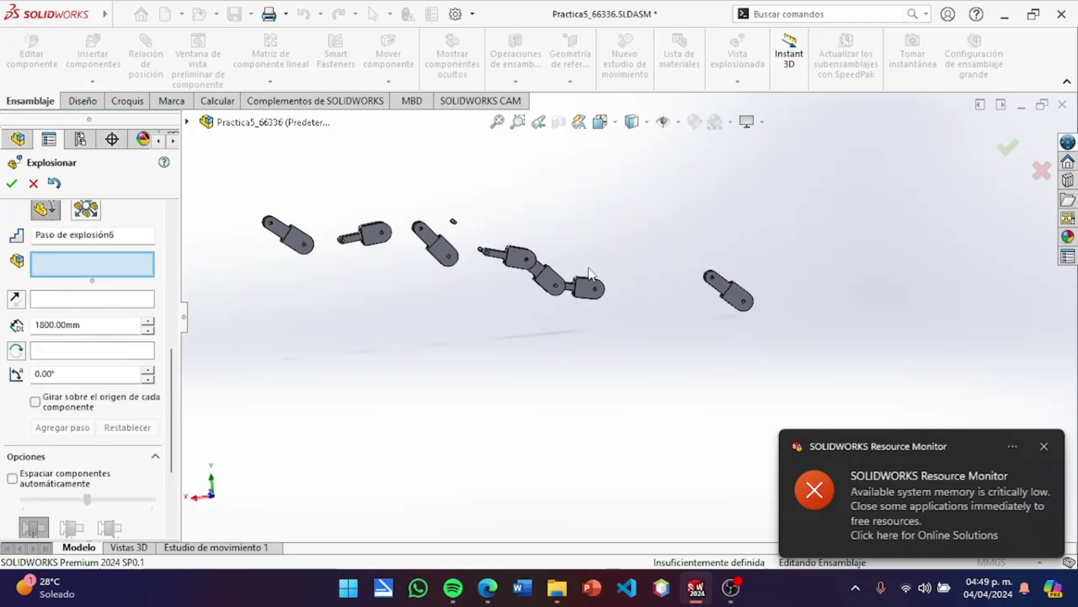
pyautogui.scroll(-2, 590, 273)
# Select Practica4_66336<3> and drag it to the right along X.
pyautogui.click(567, 328)
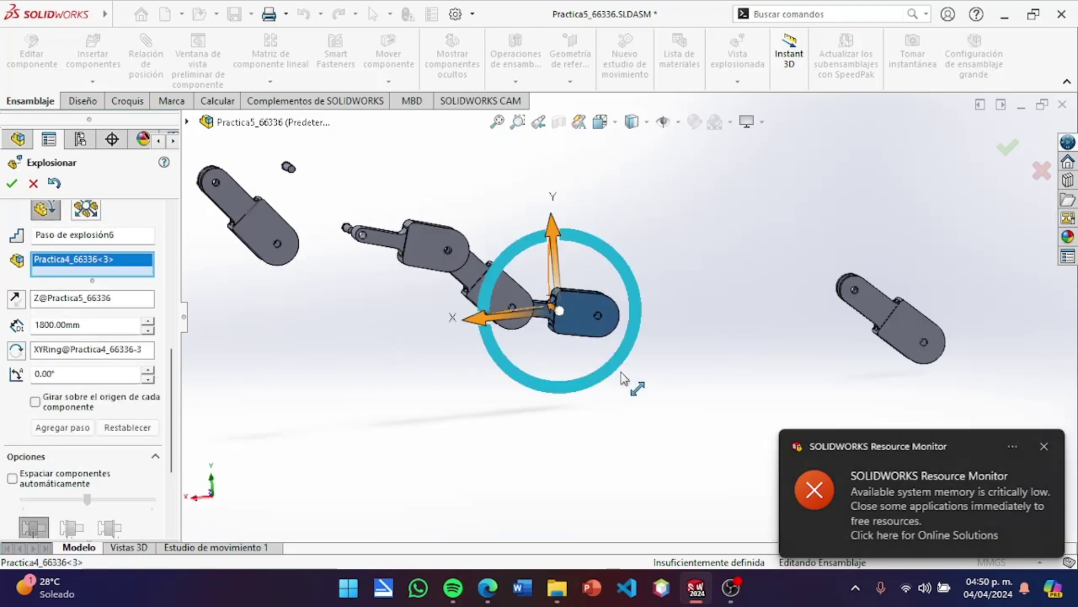
pyautogui.moveTo(631, 378); pyautogui.dragTo(444, 319, button='middle')
pyautogui.moveTo(443, 319); pyautogui.dragTo(654, 284)
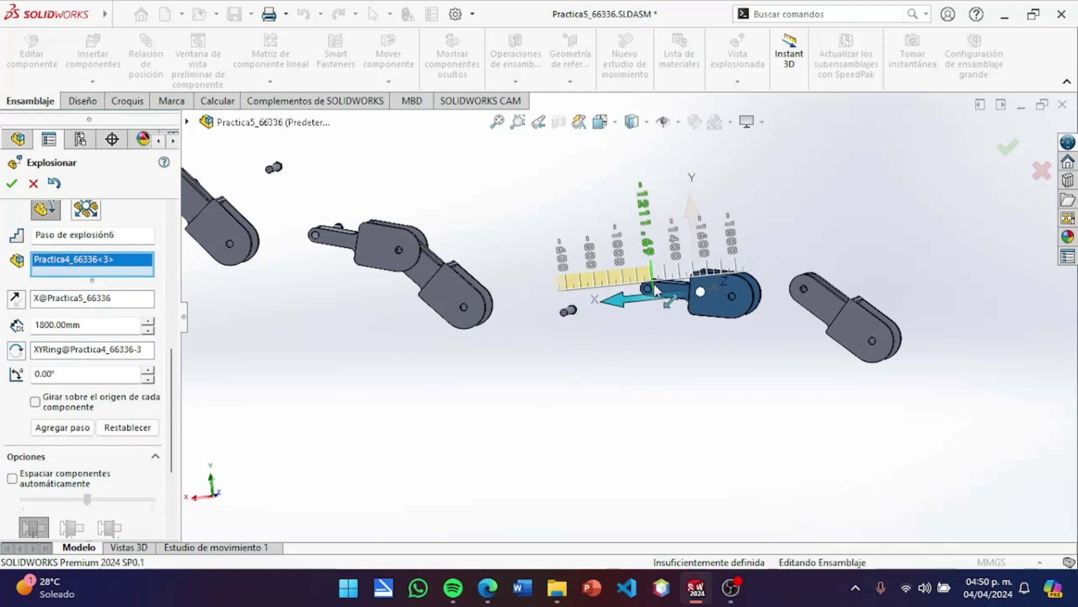
pyautogui.scroll(-3, 105, 394)
pyautogui.scroll(4, 95, 399)
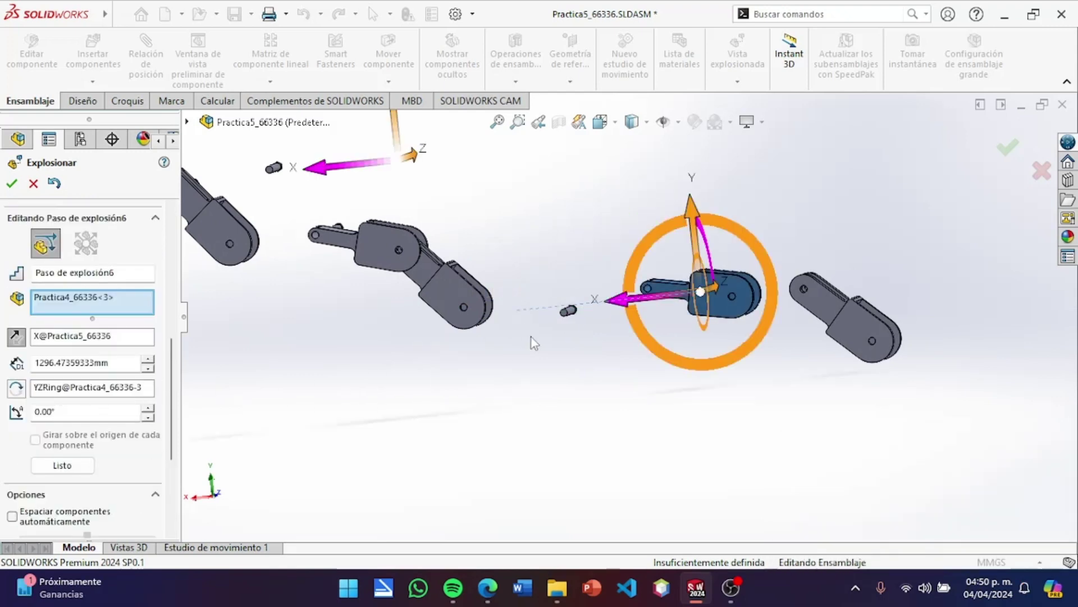
pyautogui.scroll(4, 571, 302)
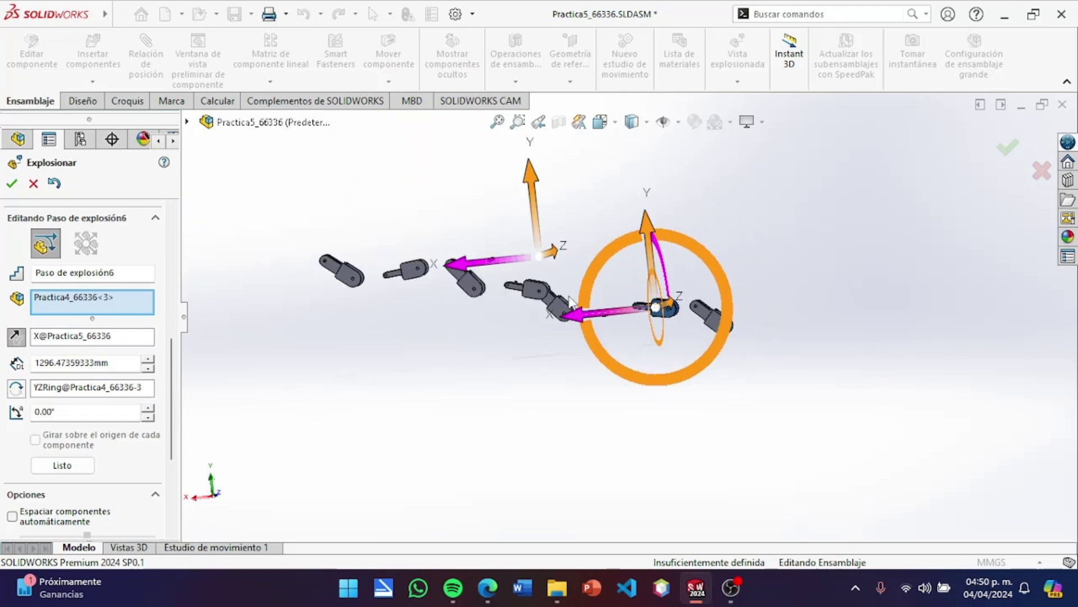
pyautogui.scroll(-2, 570, 301)
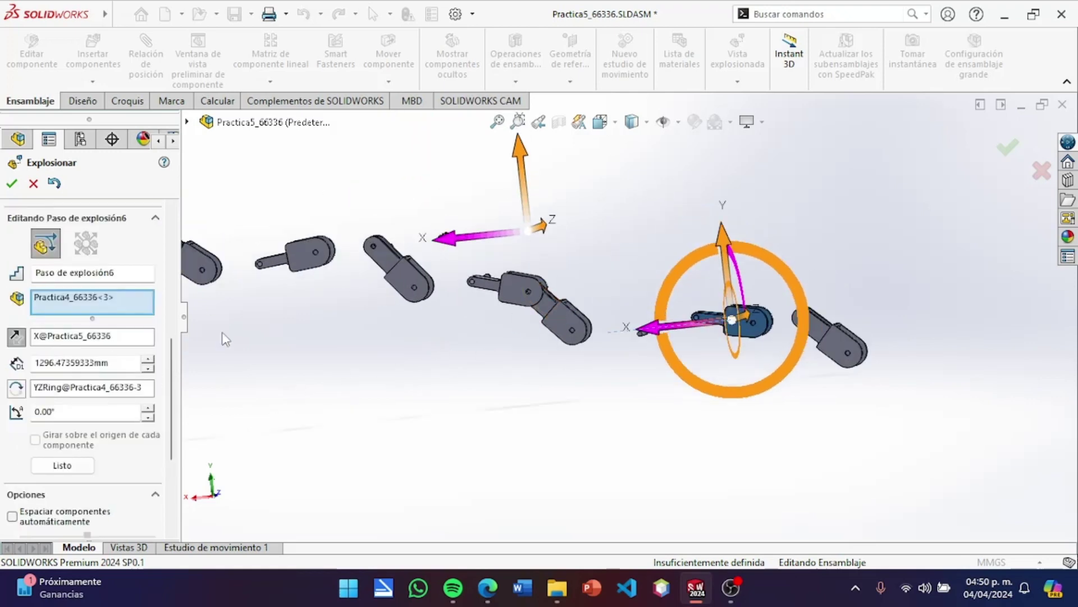
pyautogui.scroll(-3, 96, 404)
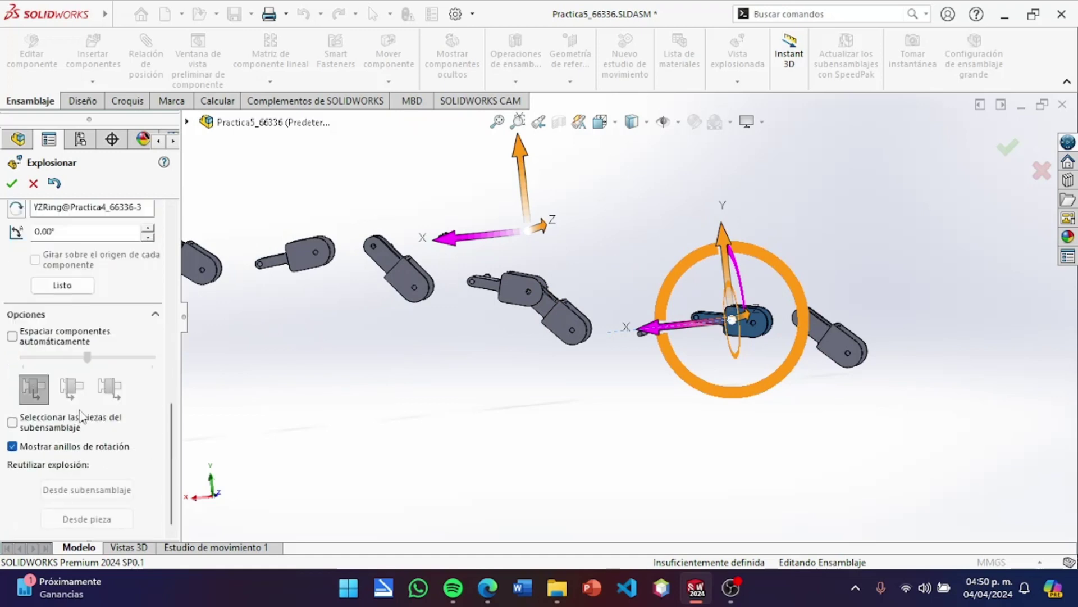
pyautogui.scroll(3, 76, 387)
# Set the distance to 1200 mm, remove Eslabon 2<3> from the list, and apply the step.
pyautogui.doubleClick(61, 364)
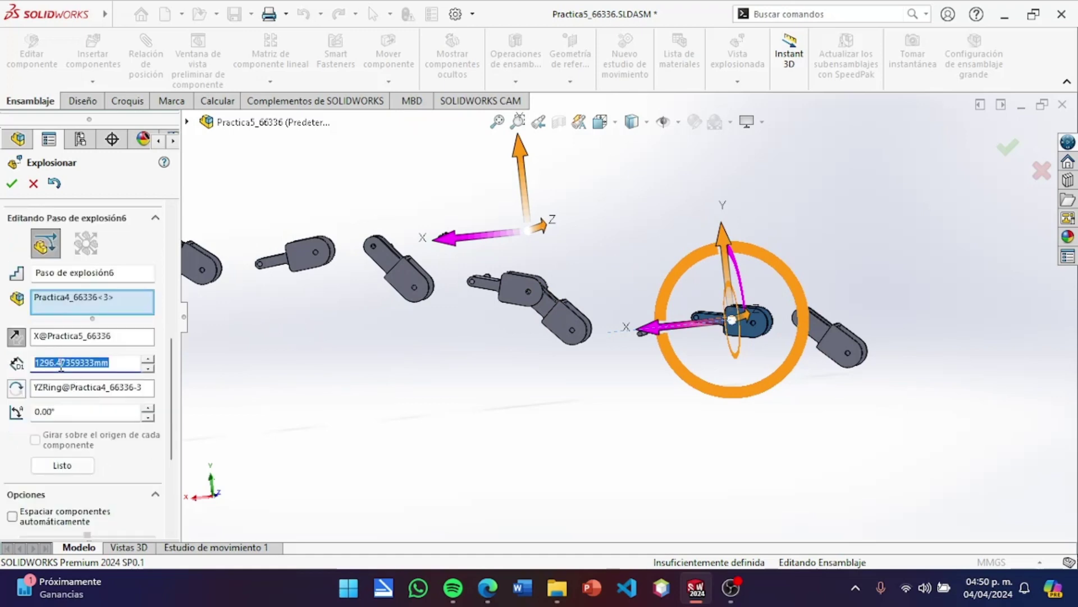
pyautogui.write('1200')
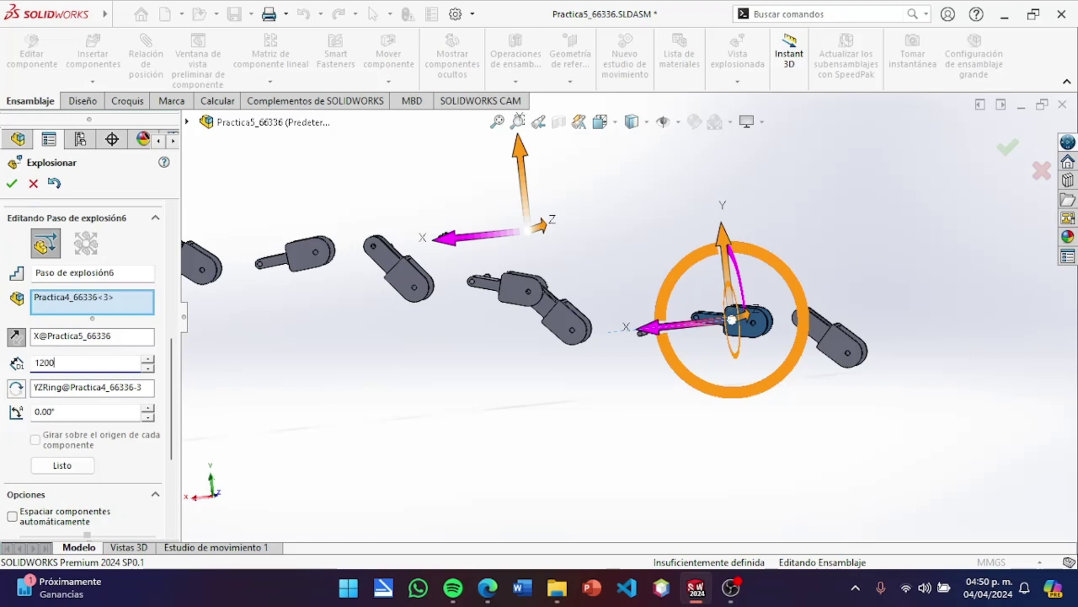
pyautogui.press('Return')
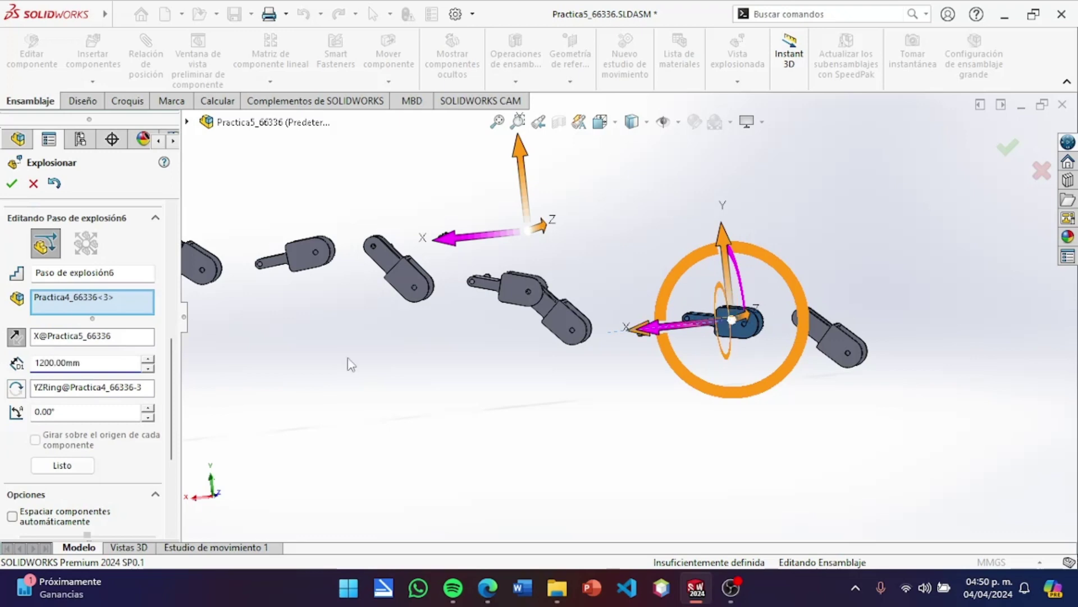
pyautogui.click(567, 315)
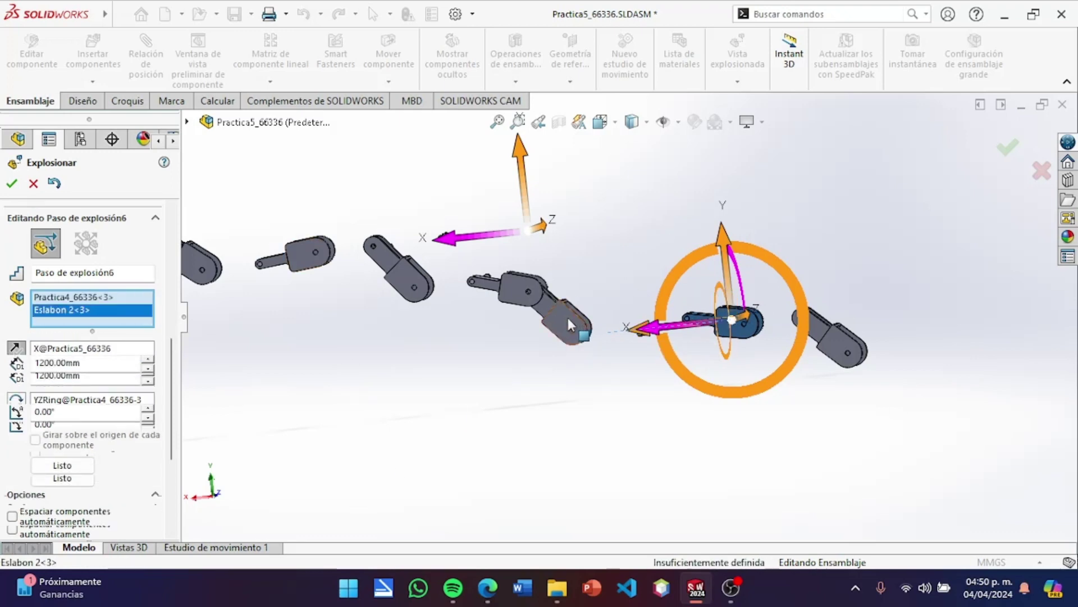
pyautogui.click(635, 310)
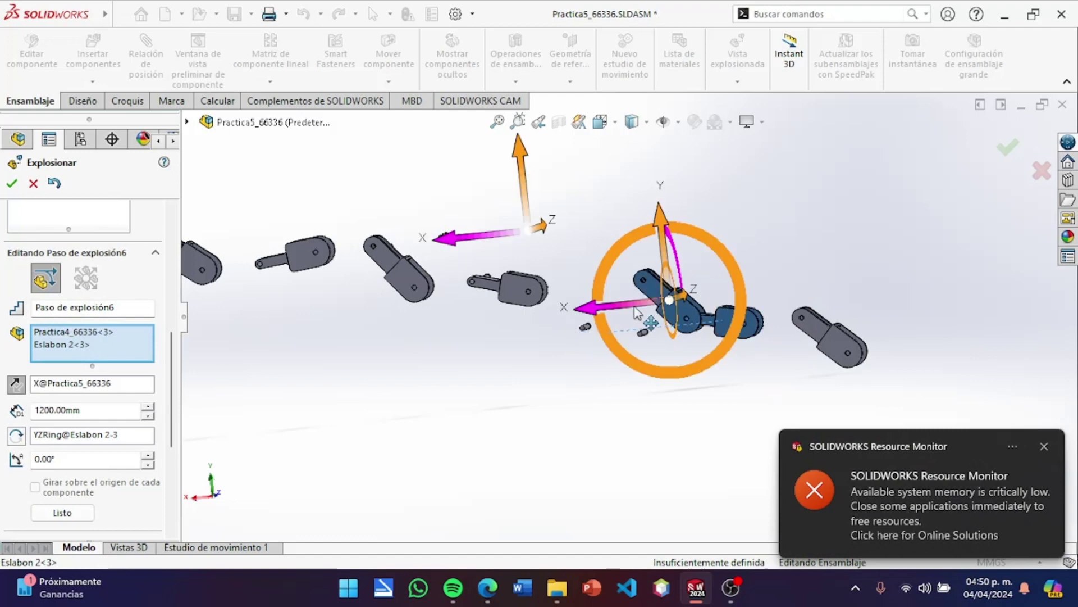
pyautogui.rightClick(79, 344)
pyautogui.click(188, 368)
pyautogui.scroll(-3, 118, 450)
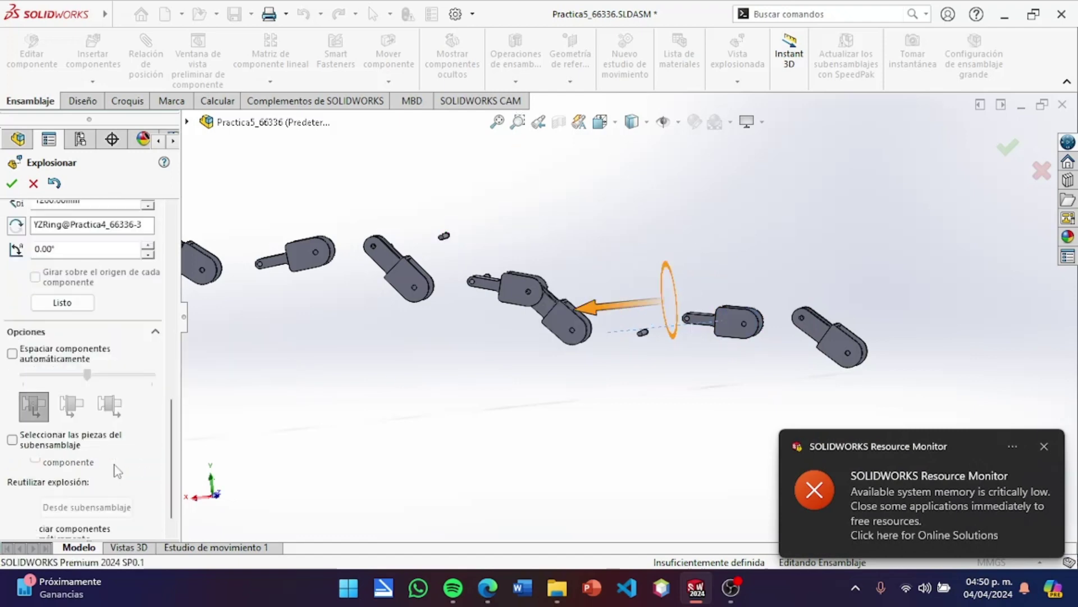
pyautogui.click(62, 302)
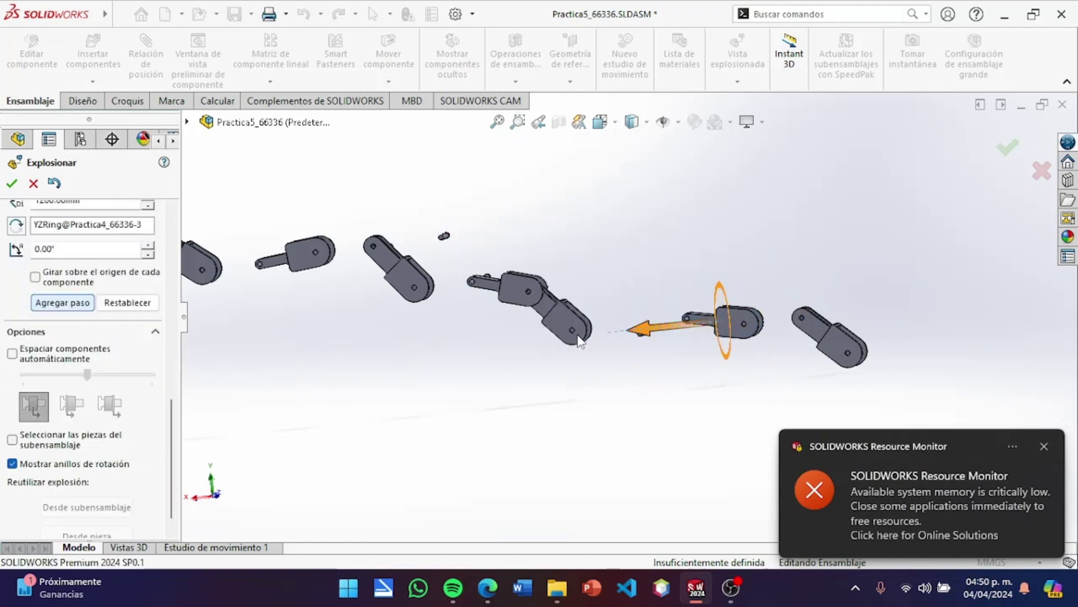
# Explode link Eslabon 2<3> 600 mm along X as a new step.
pyautogui.click(560, 327)
pyautogui.scroll(3, 94, 369)
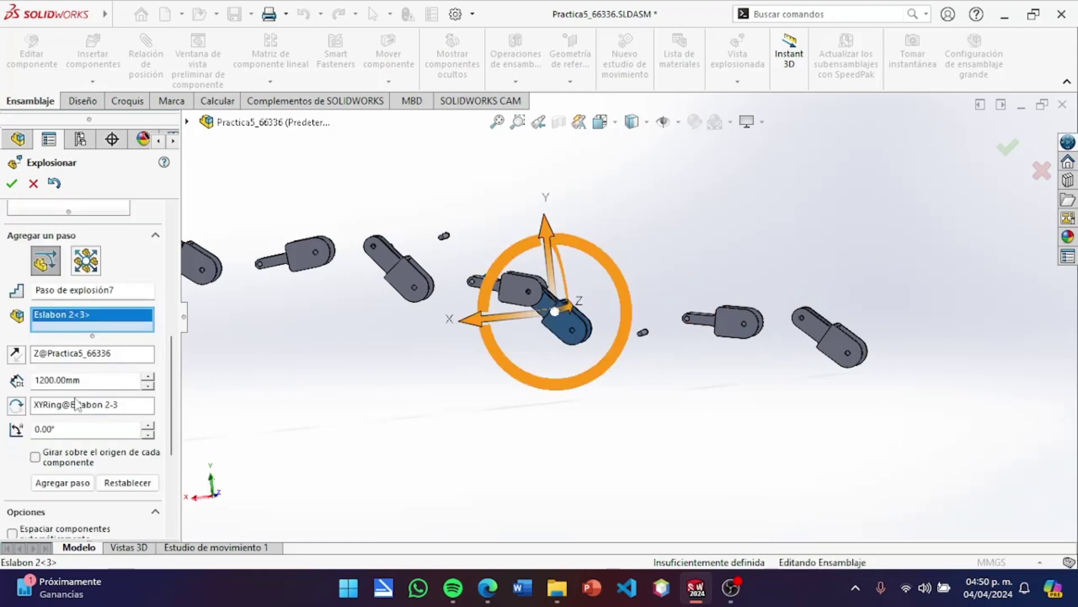
pyautogui.doubleClick(46, 381)
pyautogui.write('600')
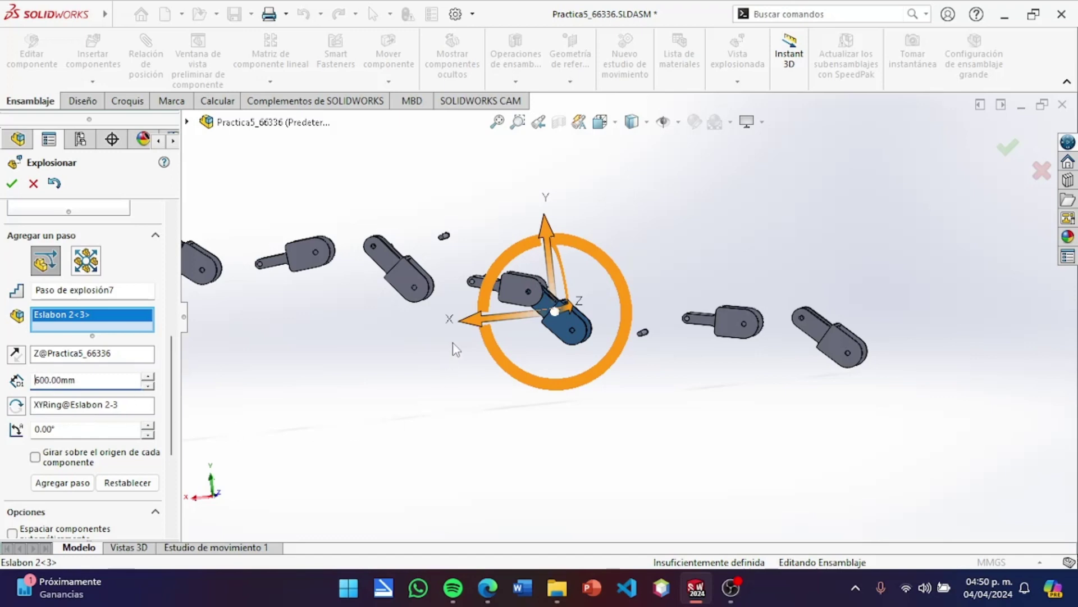
pyautogui.moveTo(495, 317); pyautogui.dragTo(571, 300)
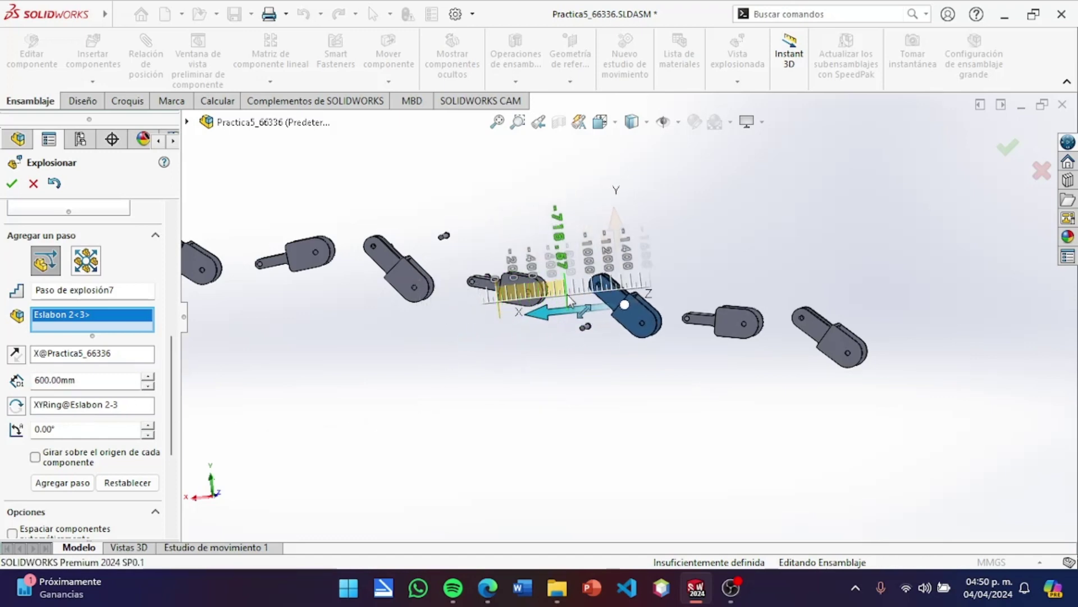
pyautogui.doubleClick(64, 397)
pyautogui.write('600')
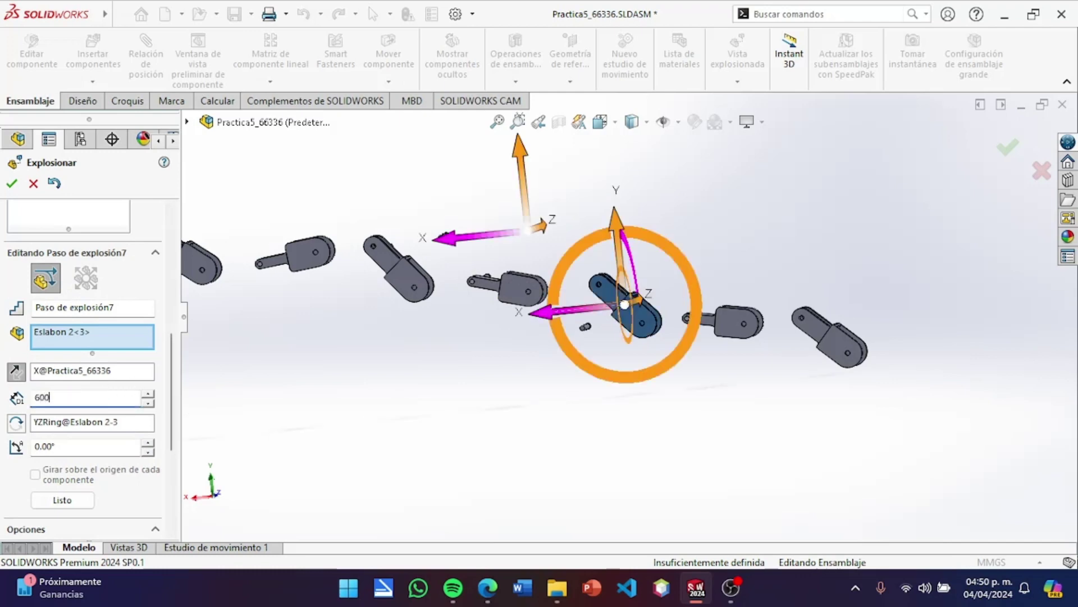
pyautogui.press('Return')
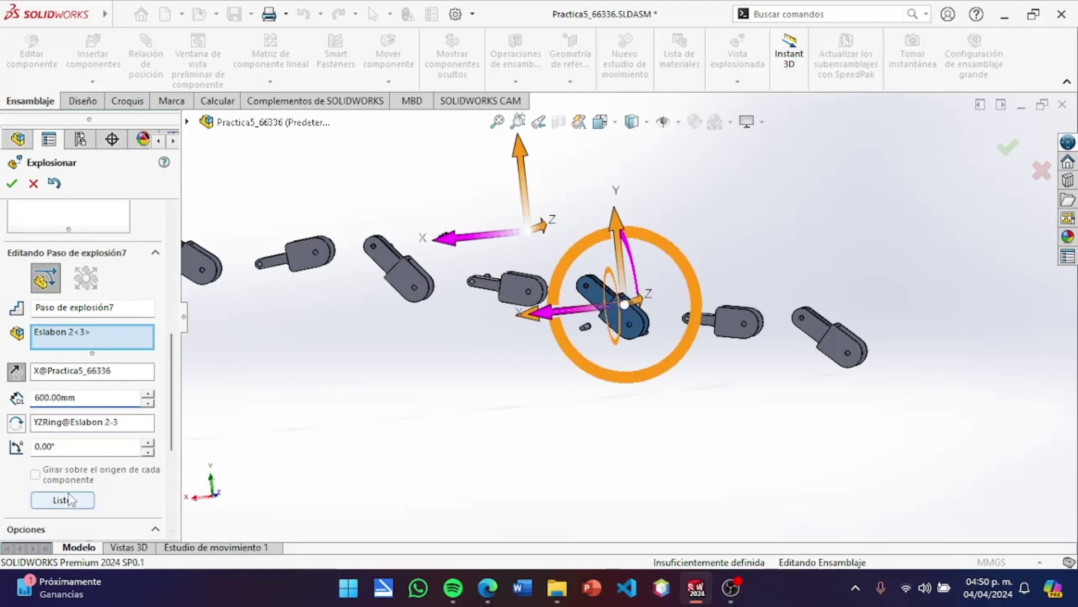
pyautogui.click(62, 500)
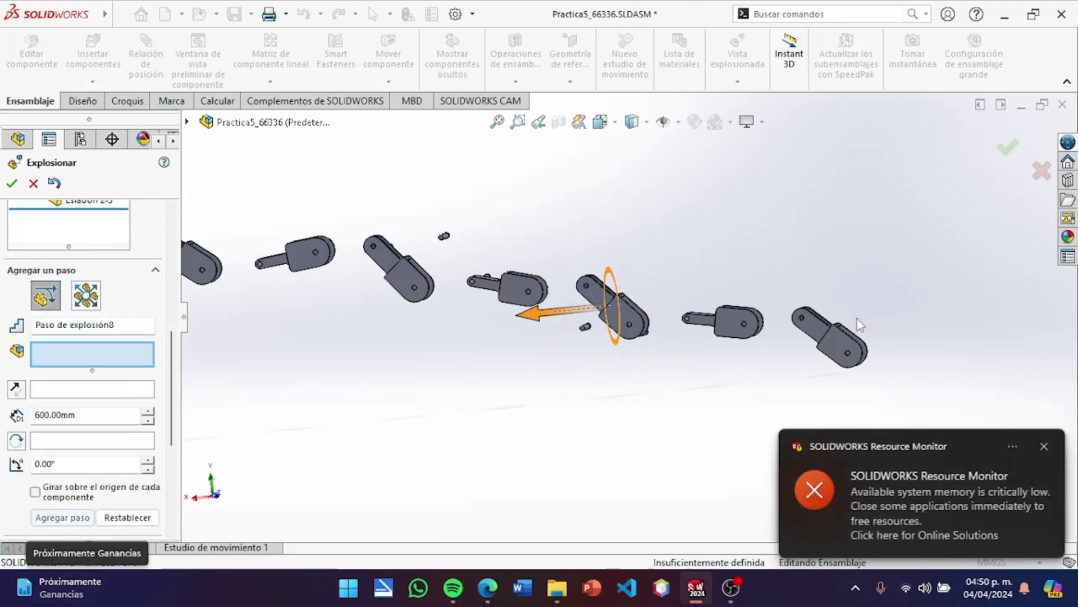
# Return to the model, reorient the chain and select a hex-head bolt.
pyautogui.press('super+Tab')
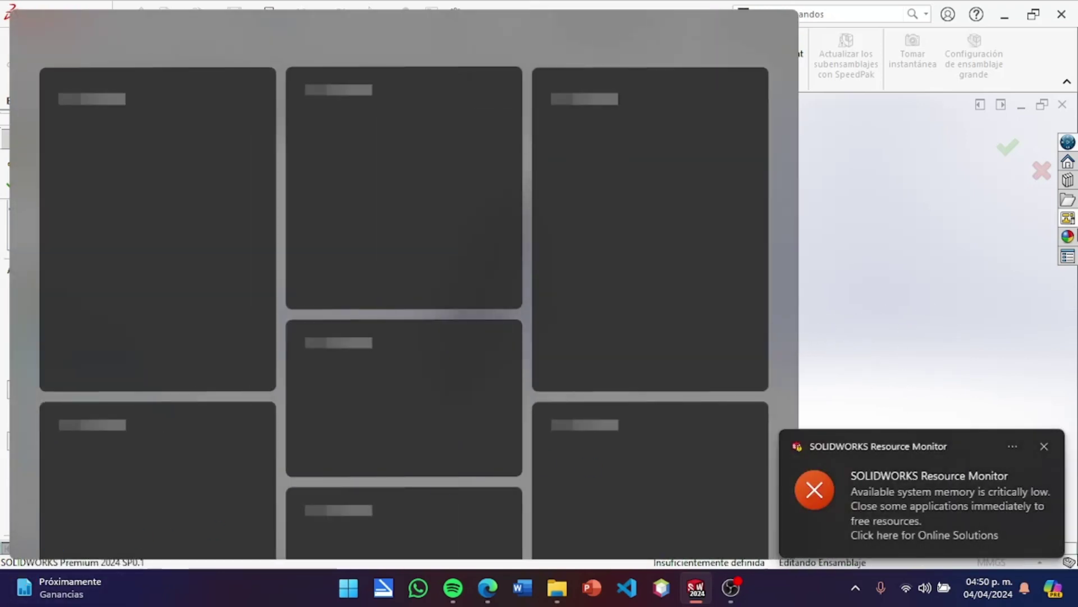
pyautogui.click(953, 260)
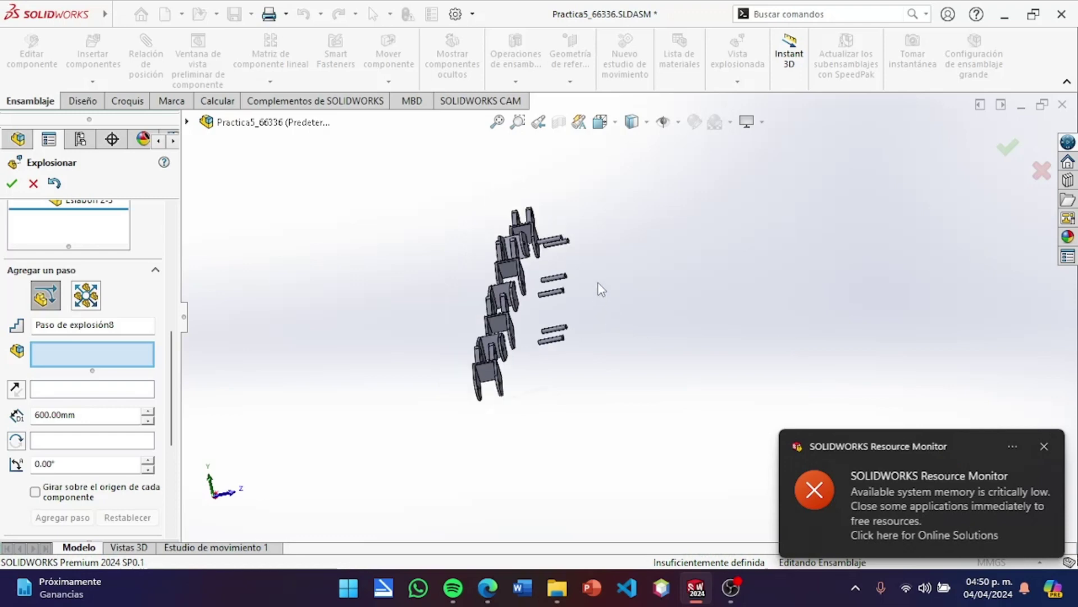
pyautogui.scroll(-3, 632, 277)
pyautogui.moveTo(638, 269)
pyautogui.mouseDown(button='middle')
pyautogui.moveTo(567, 305)
pyautogui.moveTo(609, 414)
pyautogui.moveTo(572, 424)
pyautogui.mouseUp(button='middle')
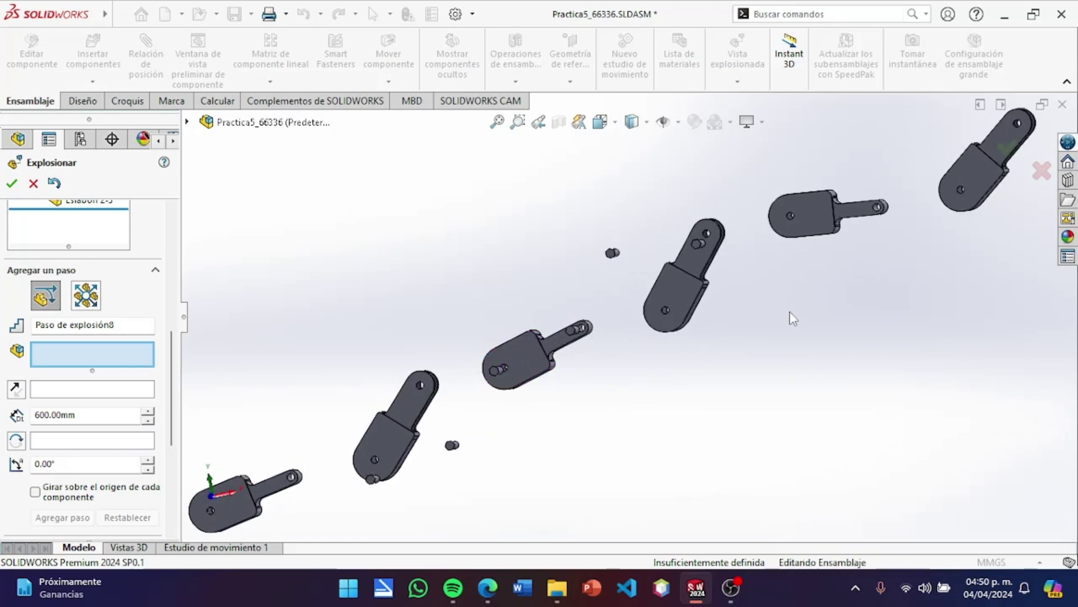
pyautogui.scroll(2, 792, 315)
pyautogui.scroll(-5, 773, 309)
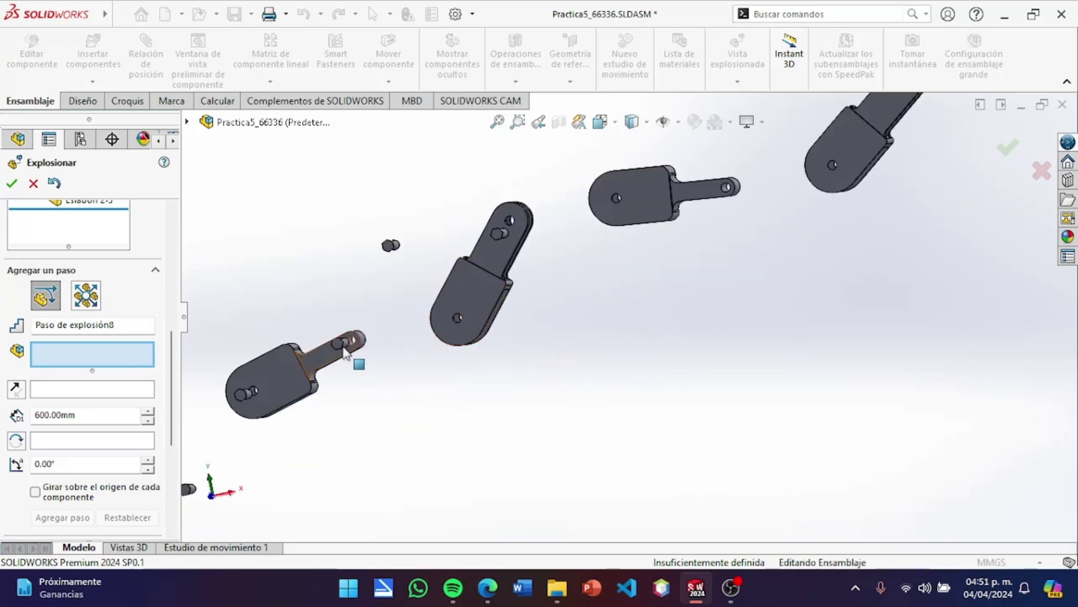
pyautogui.moveTo(525, 400)
pyautogui.mouseDown(button='middle')
pyautogui.moveTo(542, 393)
pyautogui.moveTo(510, 413)
pyautogui.moveTo(522, 268)
pyautogui.mouseUp(button='middle')
pyautogui.click(550, 228)
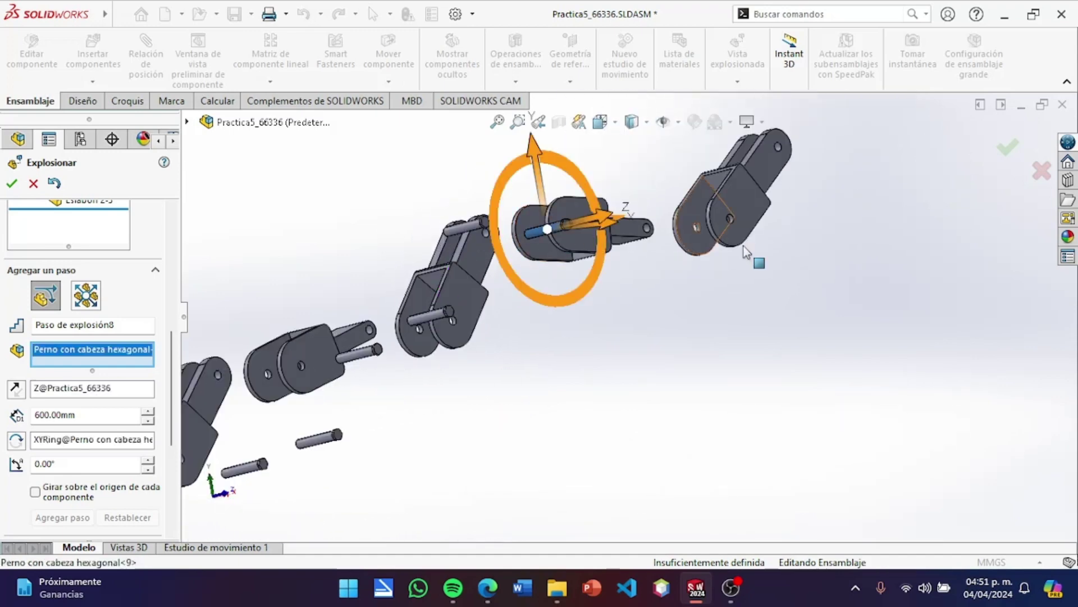
# Drag the bolt out along X, set 1800 mm and apply the step.
pyautogui.scroll(3, 778, 258)
pyautogui.scroll(-5, 723, 234)
pyautogui.moveTo(722, 234); pyautogui.dragTo(660, 238, button='middle')
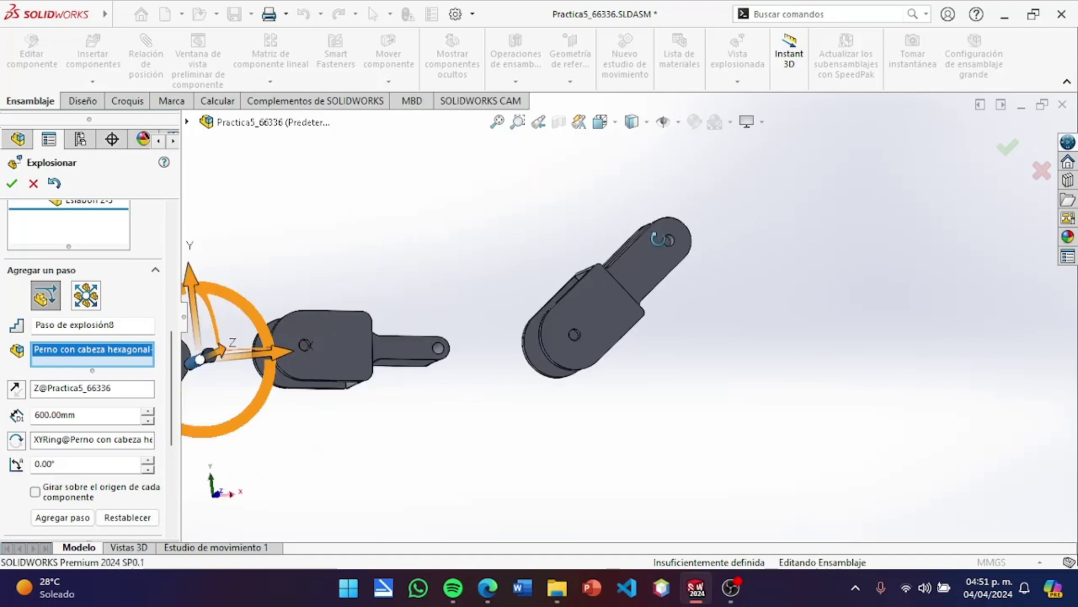
pyautogui.scroll(2, 618, 269)
pyautogui.scroll(3, 436, 303)
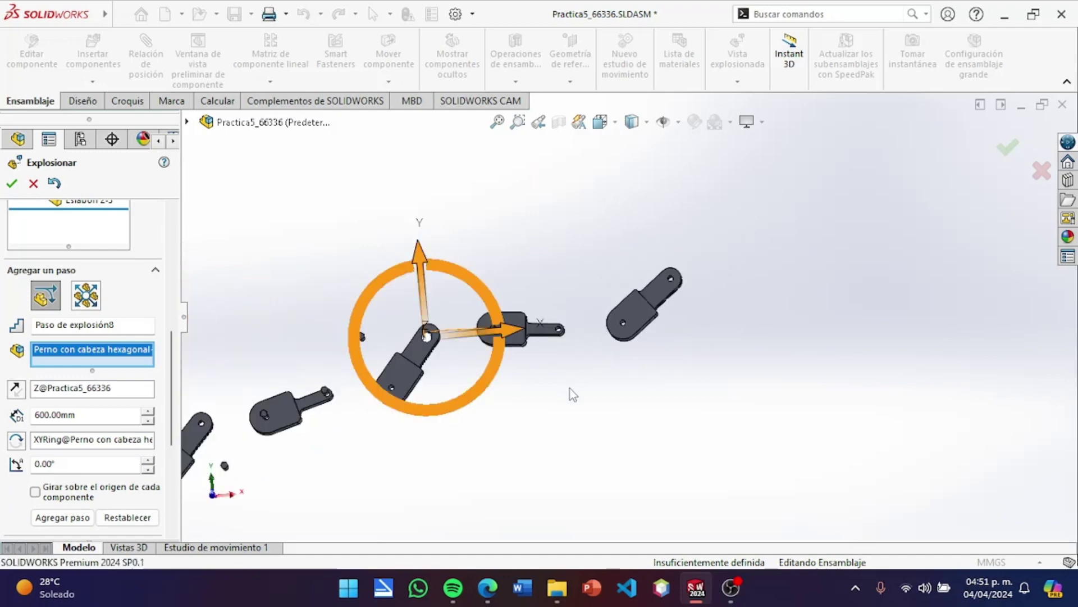
pyautogui.moveTo(571, 389); pyautogui.dragTo(489, 336, button='middle')
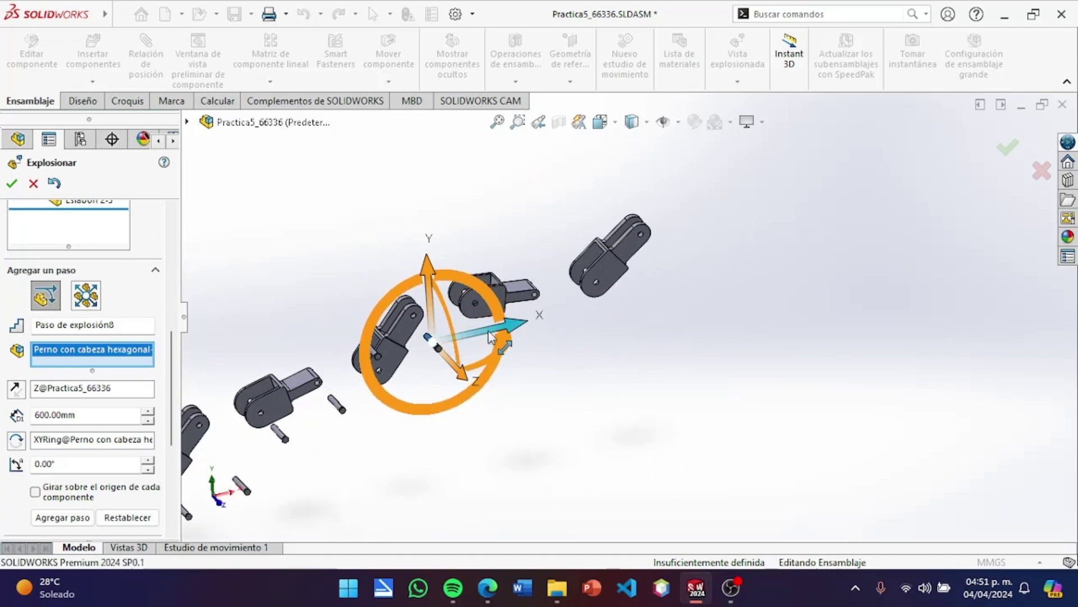
pyautogui.moveTo(490, 336); pyautogui.dragTo(704, 264)
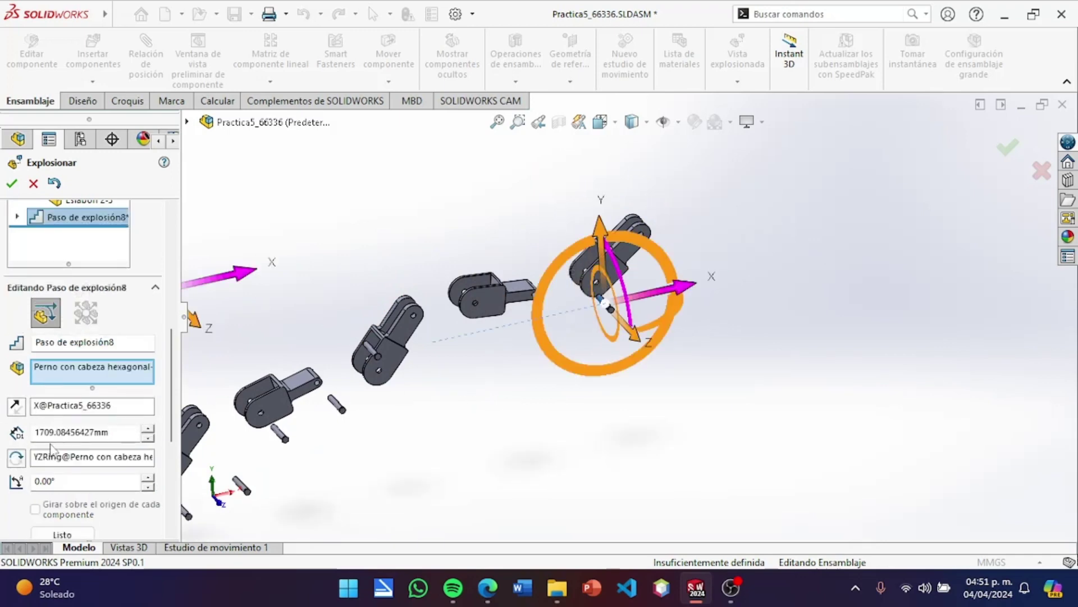
pyautogui.doubleClick(54, 432)
pyautogui.write('1800')
pyautogui.press('Return')
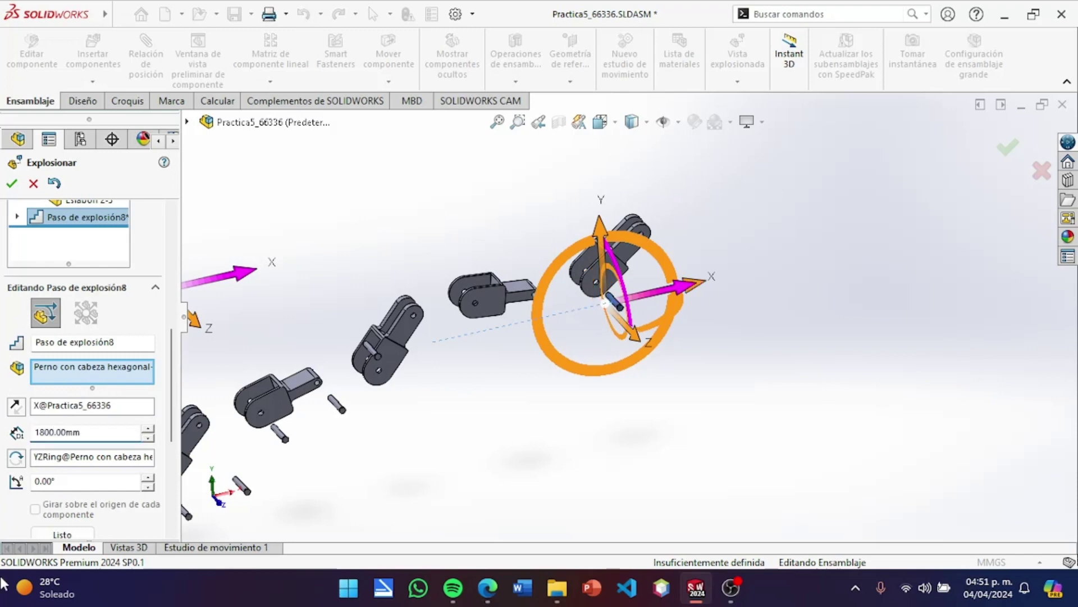
pyautogui.scroll(-2, 69, 364)
pyautogui.scroll(-3, 69, 364)
pyautogui.click(68, 290)
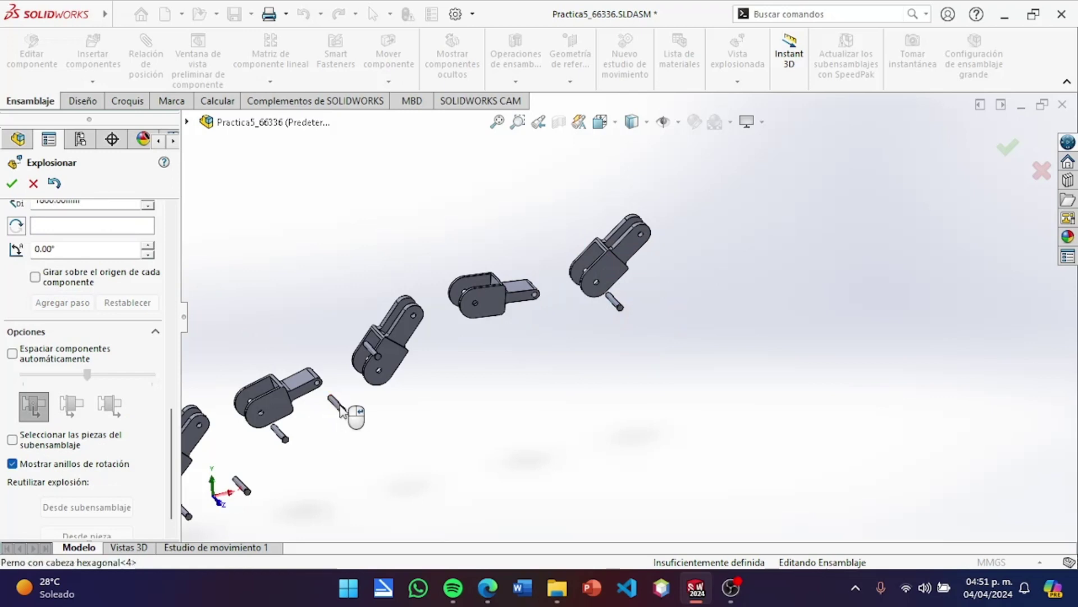
# Move another hex-head bolt 1200 mm along X.
pyautogui.click(339, 408)
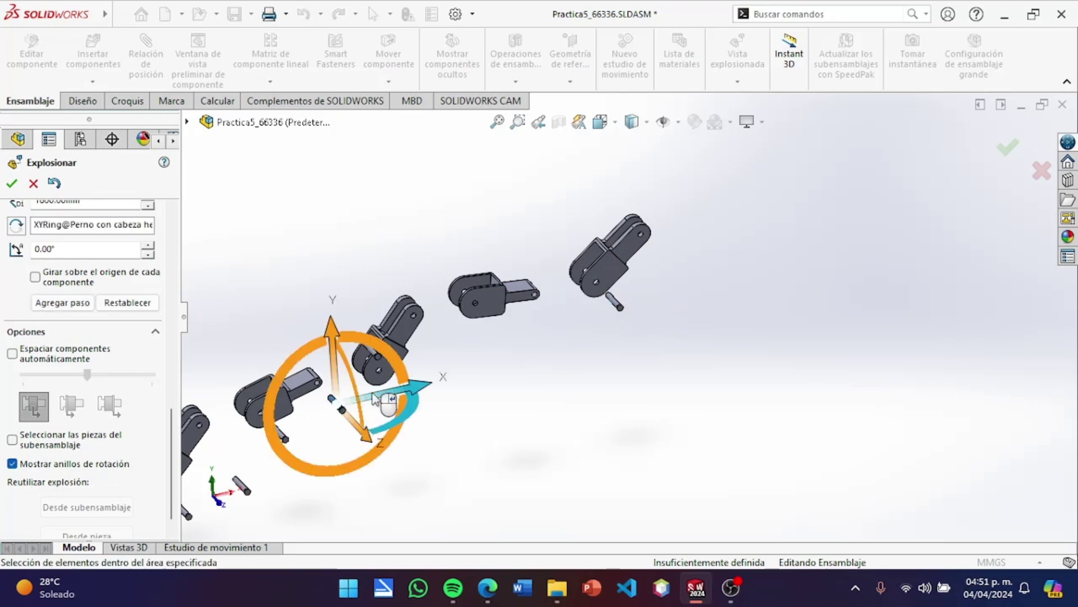
pyautogui.moveTo(391, 405); pyautogui.dragTo(584, 342)
pyautogui.scroll(5, 46, 415)
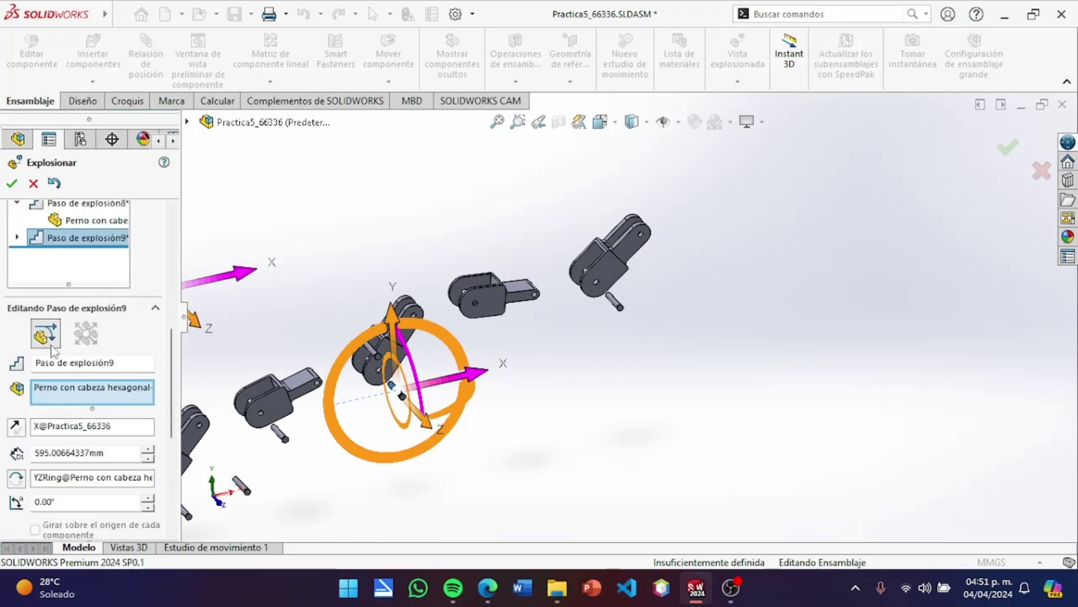
pyautogui.doubleClick(61, 453)
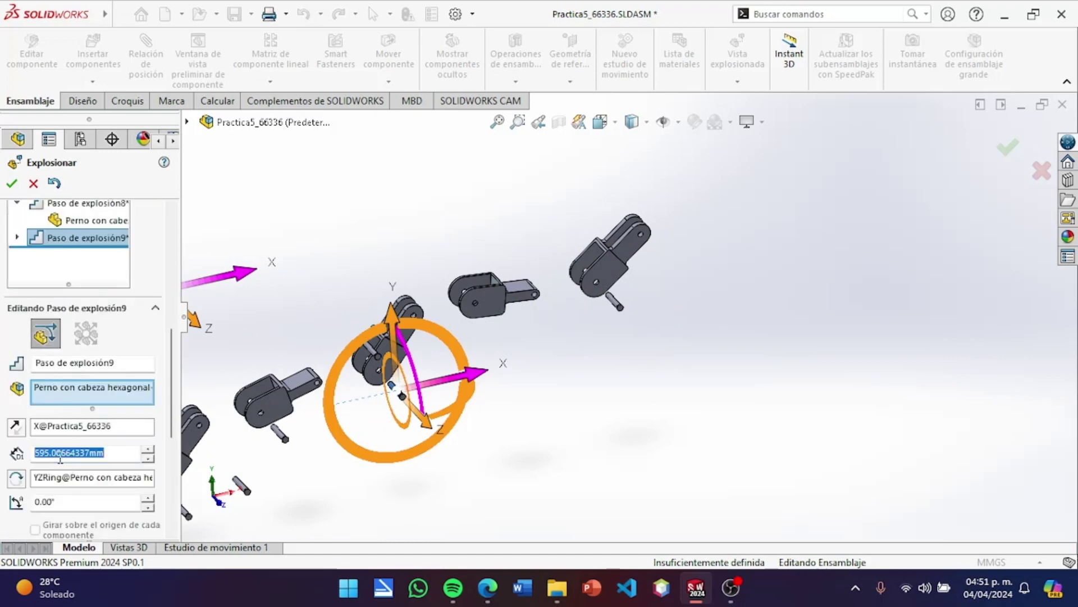
pyautogui.write('1200')
pyautogui.press('Return')
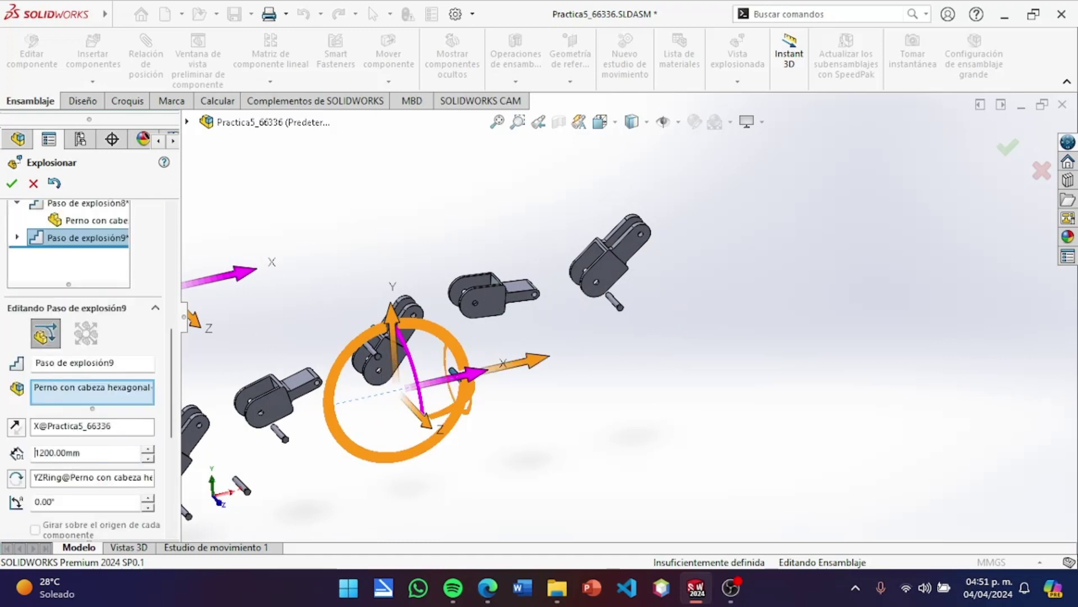
# Rotate the lower-left bolt 0.5°, then remove a bolt from the step's component list.
pyautogui.moveTo(593, 431); pyautogui.dragTo(589, 384, button='middle')
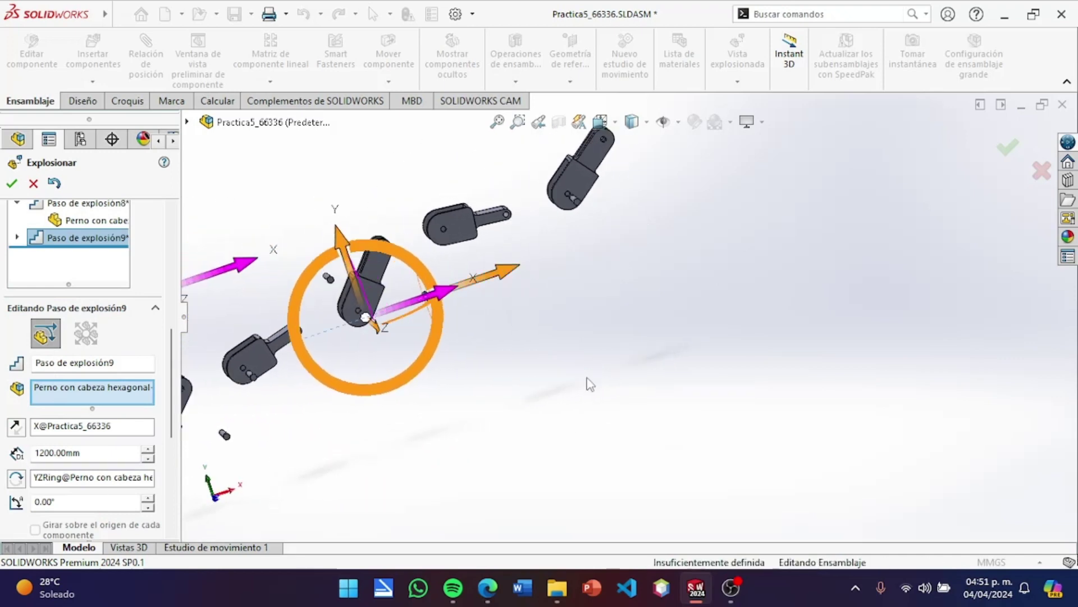
pyautogui.scroll(-5, 89, 365)
pyautogui.click(264, 351)
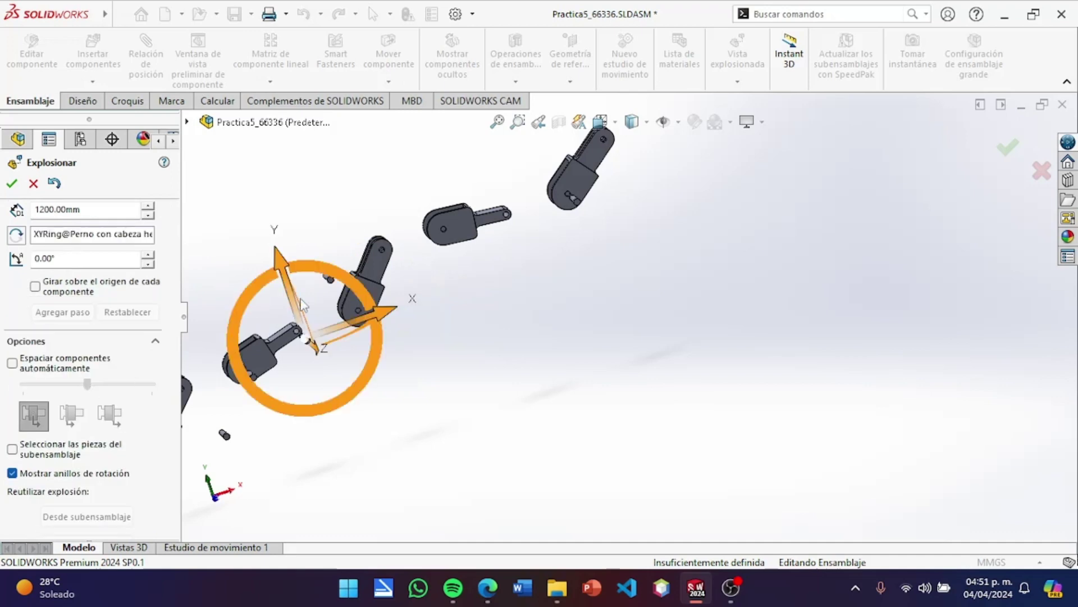
pyautogui.moveTo(358, 280)
pyautogui.mouseDown()
pyautogui.moveTo(331, 284)
pyautogui.moveTo(356, 366)
pyautogui.mouseUp()
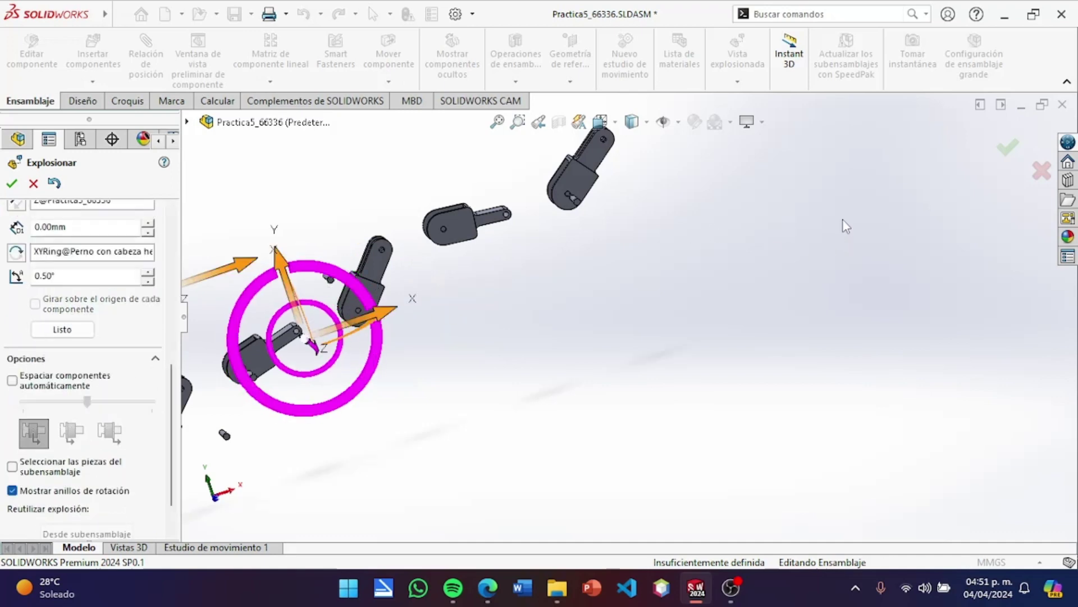
pyautogui.scroll(2, 79, 295)
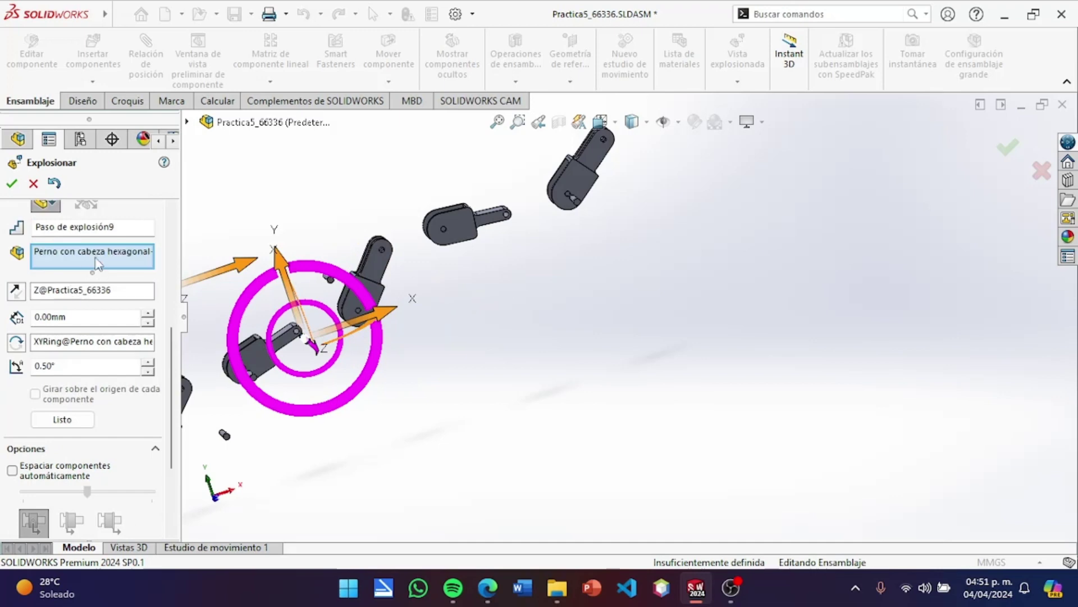
pyautogui.rightClick(96, 259)
pyautogui.click(137, 283)
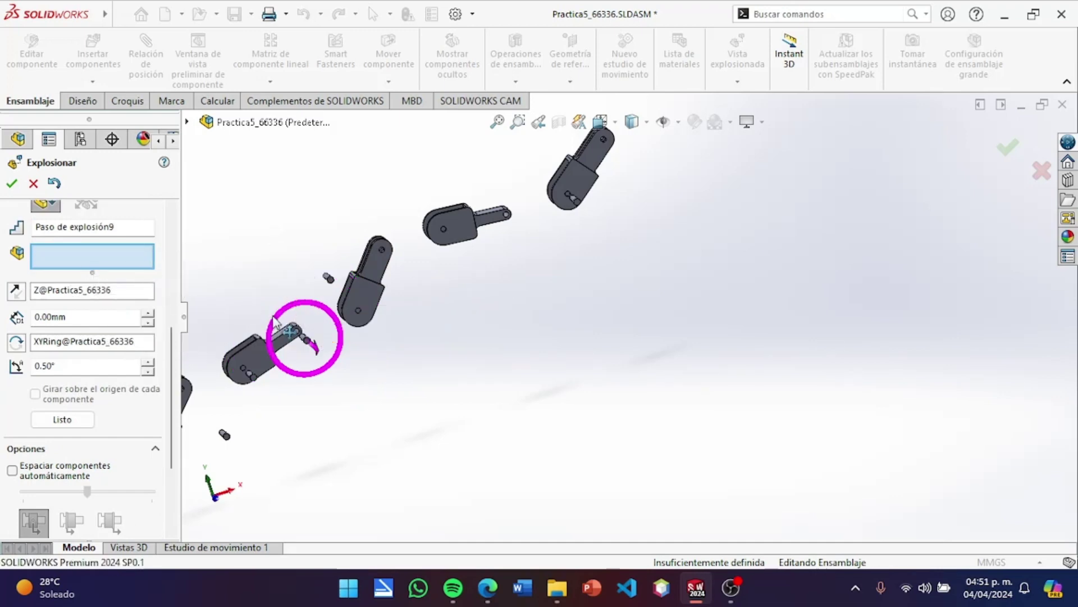
# Remove the remaining listed bolt from Paso de explosión9's component field.
pyautogui.moveTo(301, 325); pyautogui.dragTo(337, 350, button='middle')
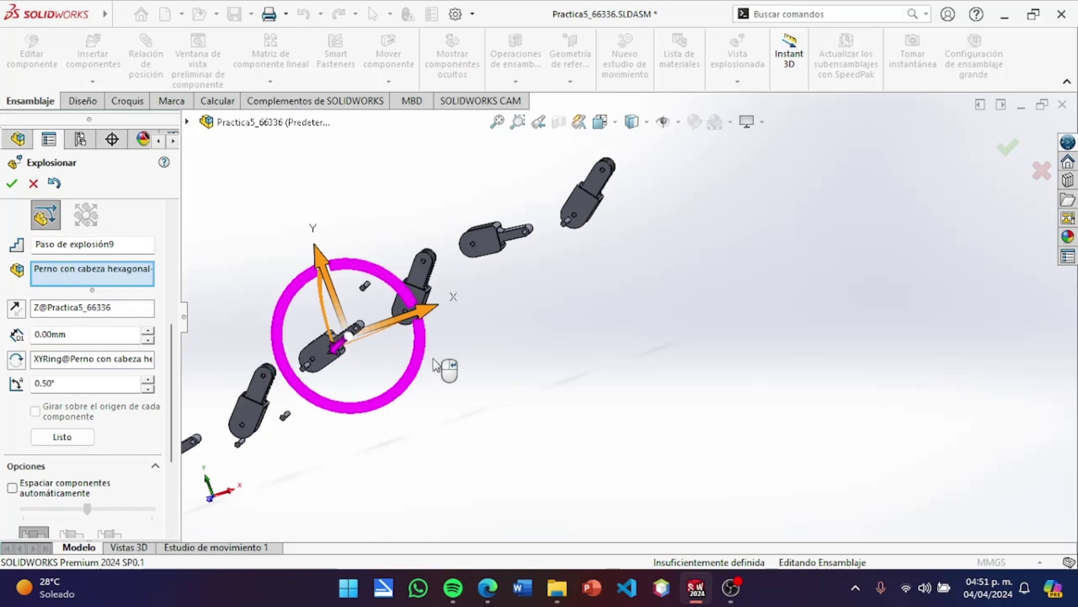
pyautogui.scroll(3, 147, 389)
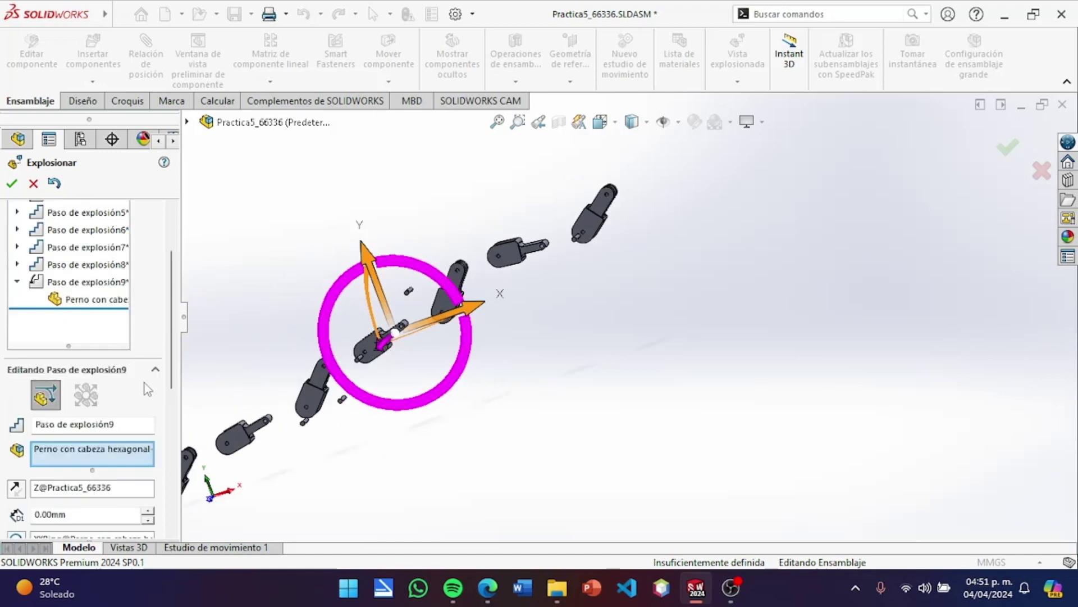
pyautogui.rightClick(116, 453)
pyautogui.click(168, 474)
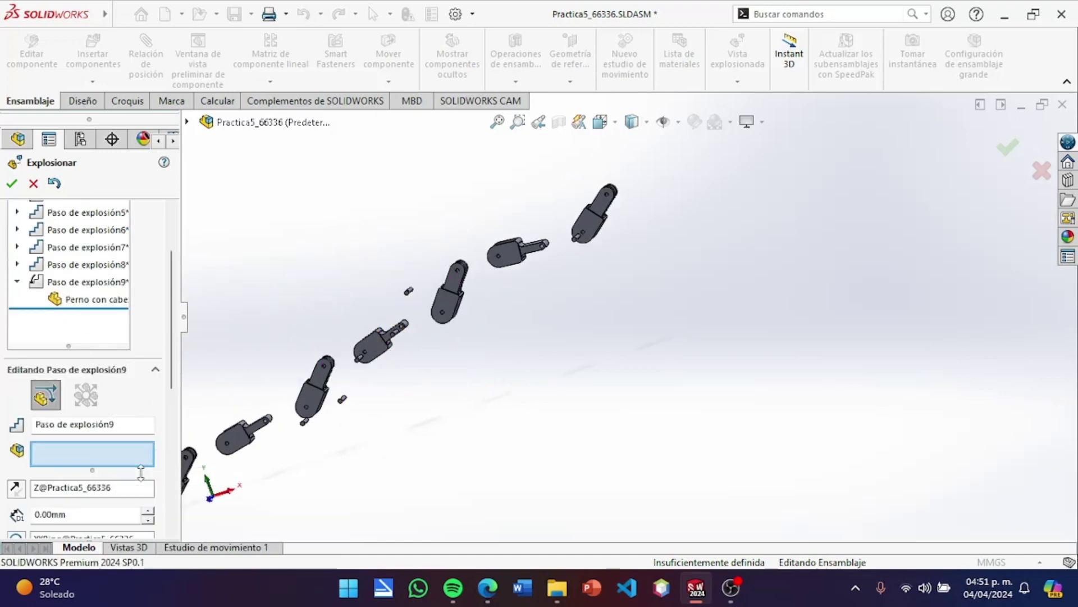
# Select the small hex-head bolt and drag it out along its X arrow.
pyautogui.click(411, 292)
pyautogui.moveTo(466, 323)
pyautogui.mouseDown(button='middle')
pyautogui.moveTo(610, 317)
pyautogui.moveTo(658, 364)
pyautogui.moveTo(651, 351)
pyautogui.mouseUp(button='middle')
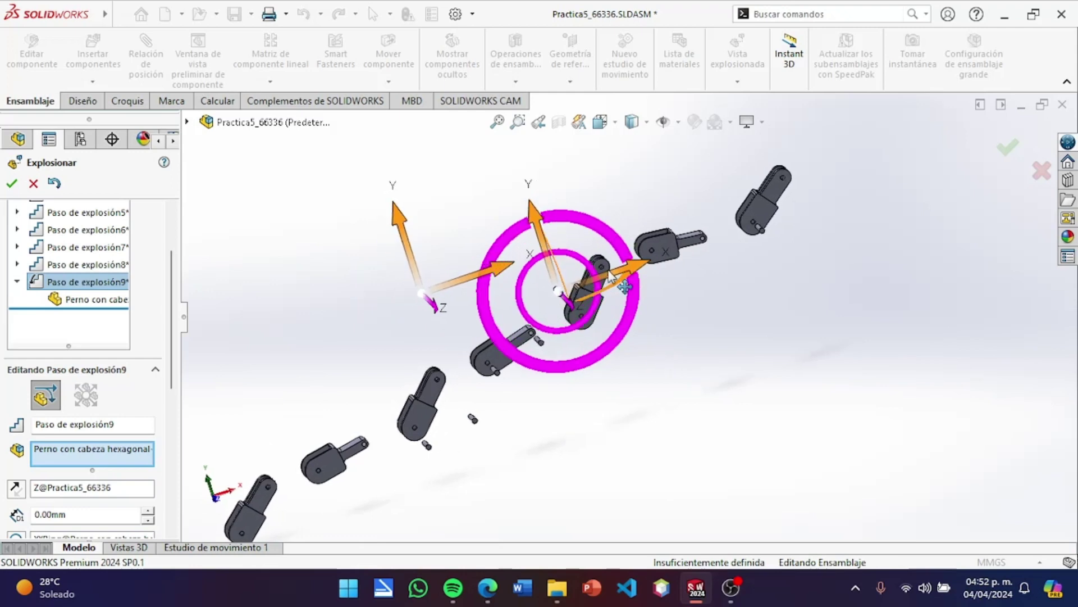
pyautogui.click(636, 271)
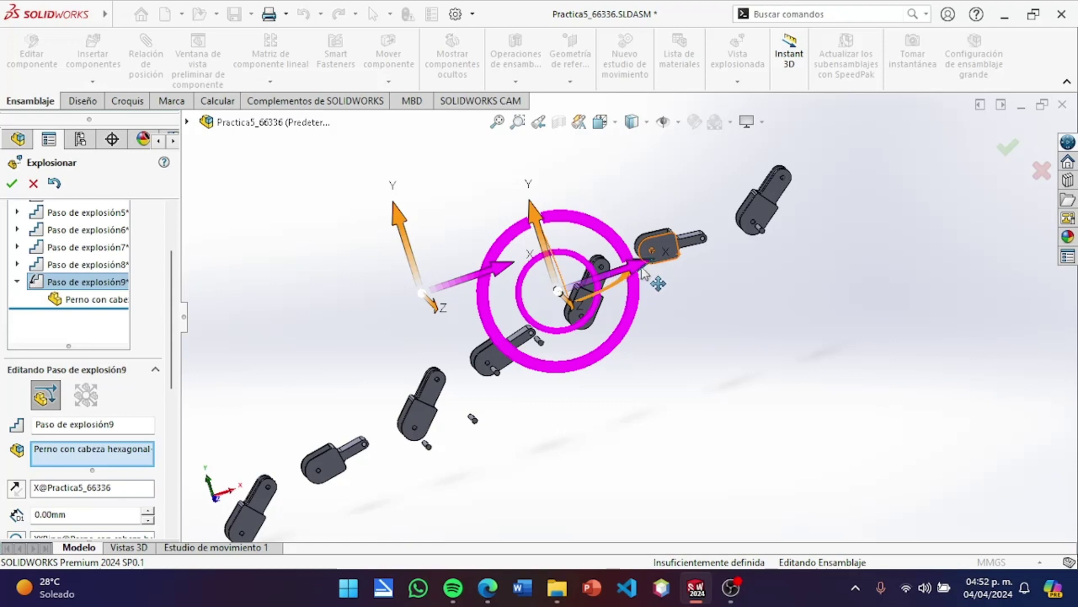
pyautogui.moveTo(645, 274); pyautogui.dragTo(587, 347, button='middle')
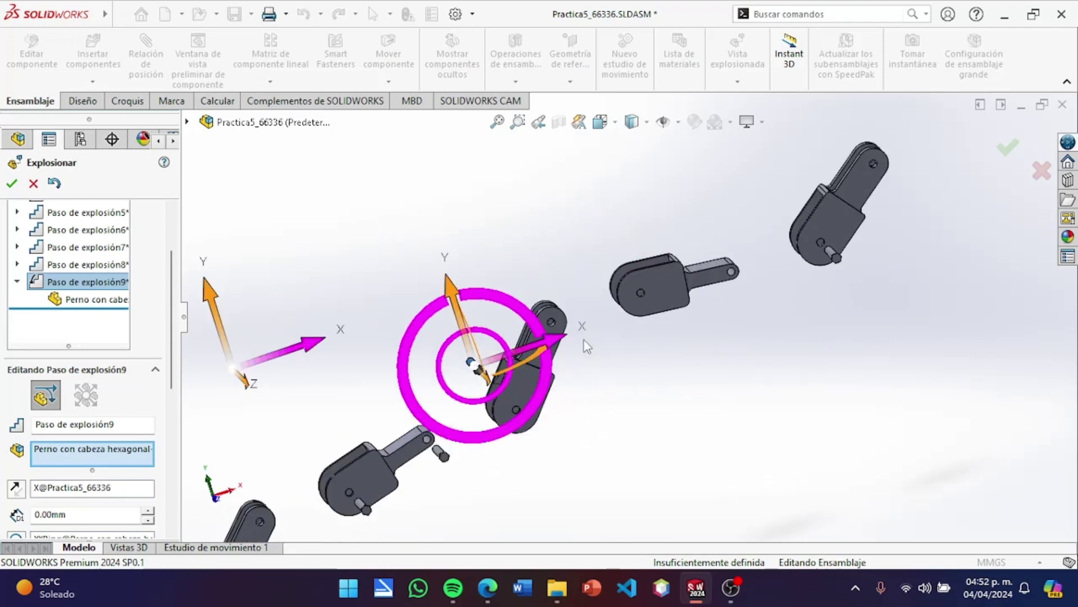
pyautogui.moveTo(553, 345); pyautogui.dragTo(676, 317)
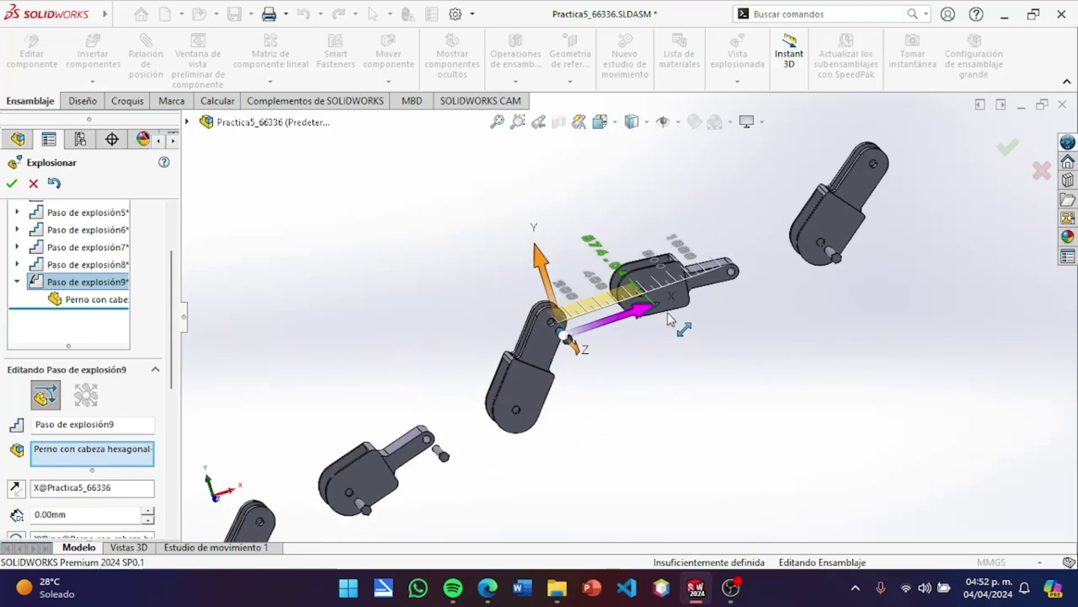
pyautogui.moveTo(573, 331); pyautogui.dragTo(251, 368)
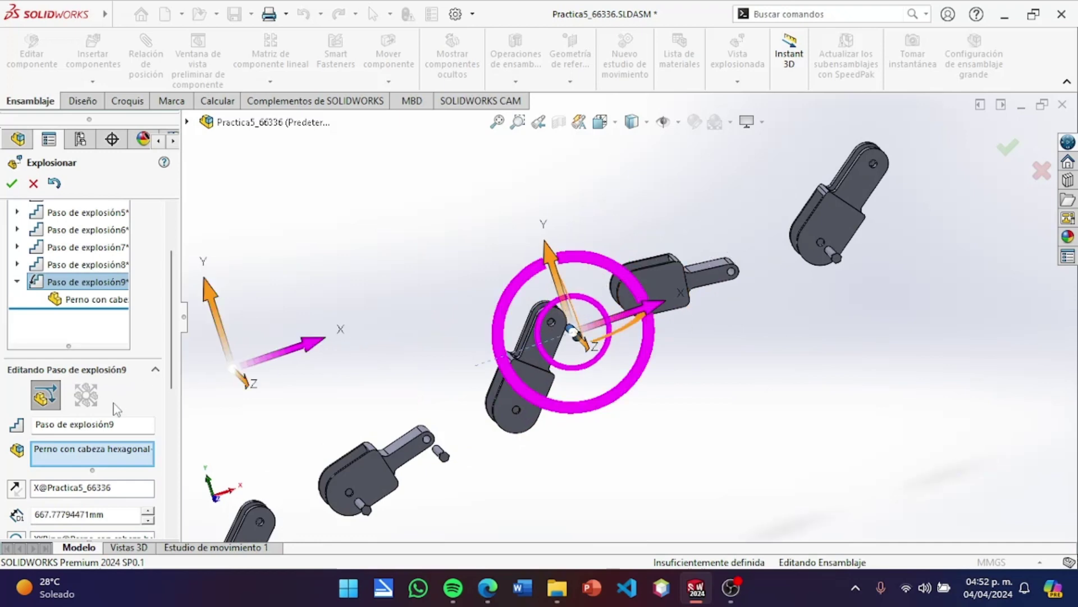
# Set the bolt's explode distance to 1200 mm and commit the step.
pyautogui.doubleClick(49, 513)
pyautogui.write('1200')
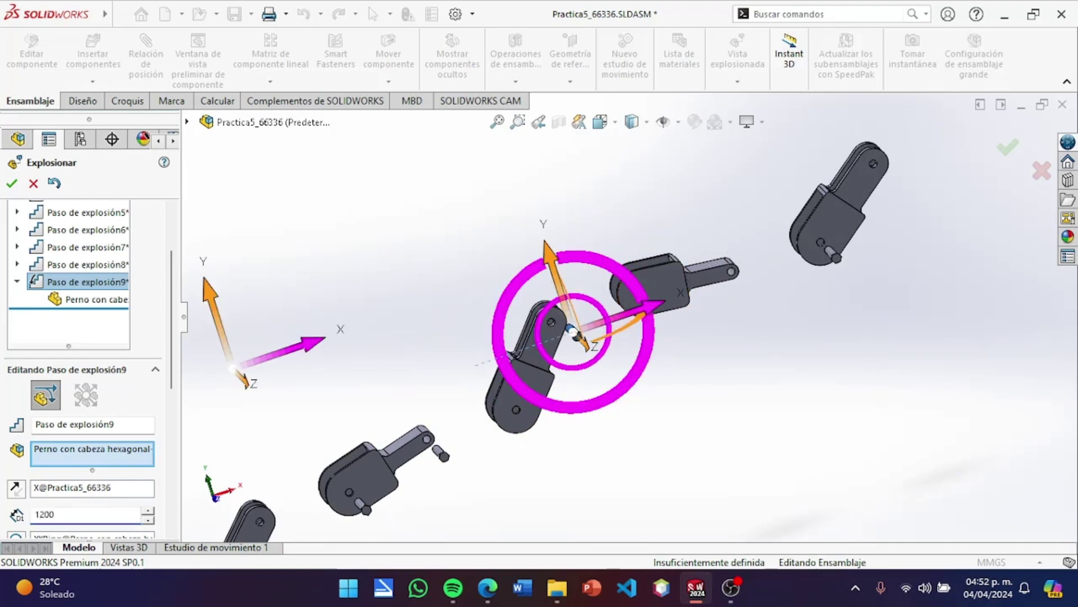
pyautogui.press('Return')
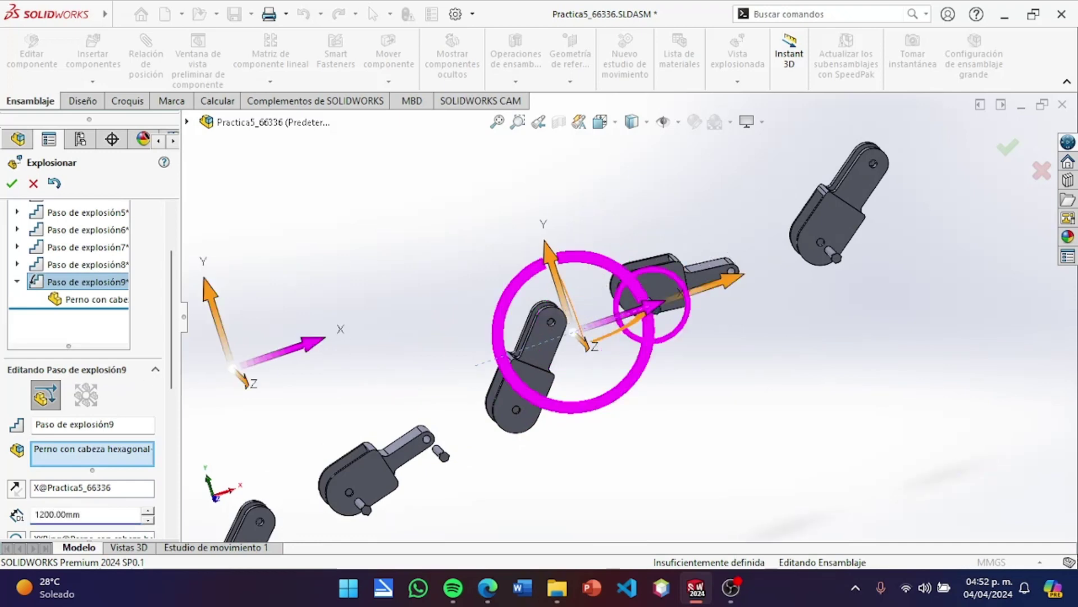
pyautogui.moveTo(623, 446); pyautogui.dragTo(663, 464, button='middle')
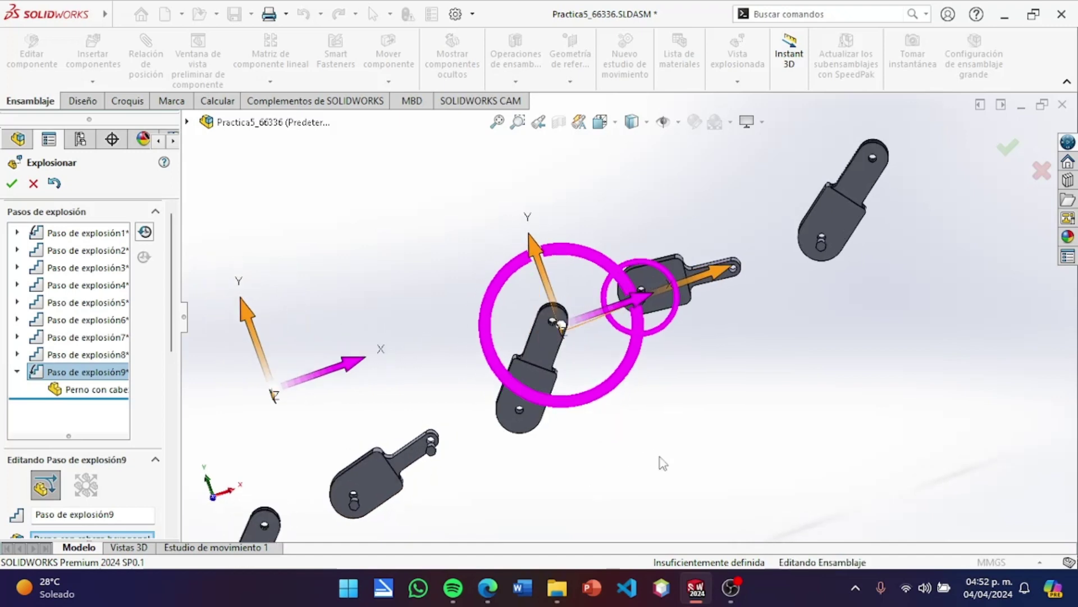
pyautogui.scroll(-3, 75, 466)
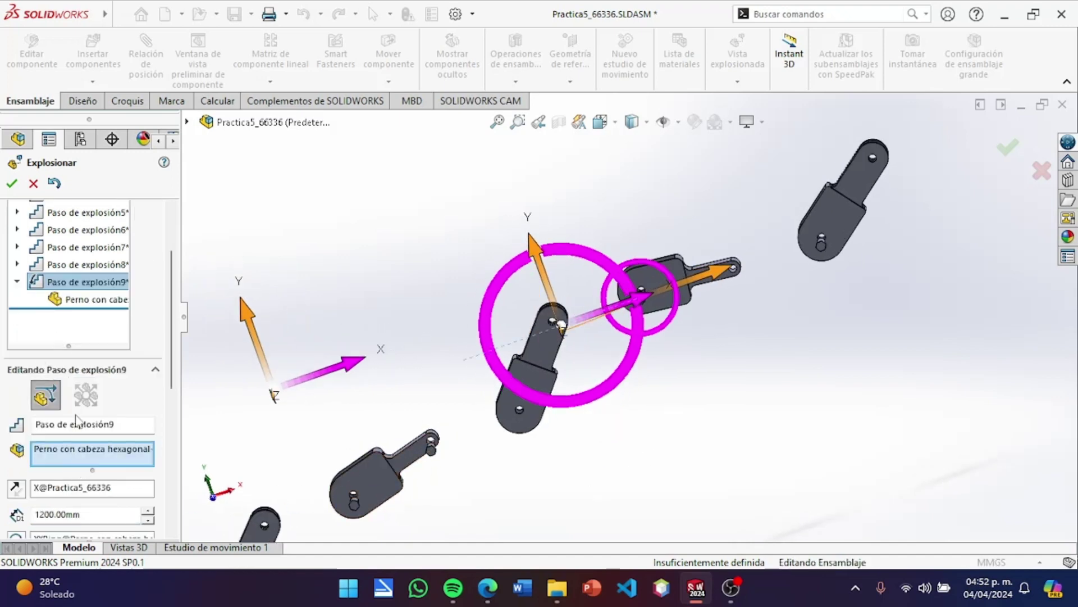
pyautogui.scroll(-5, 162, 413)
pyautogui.click(63, 361)
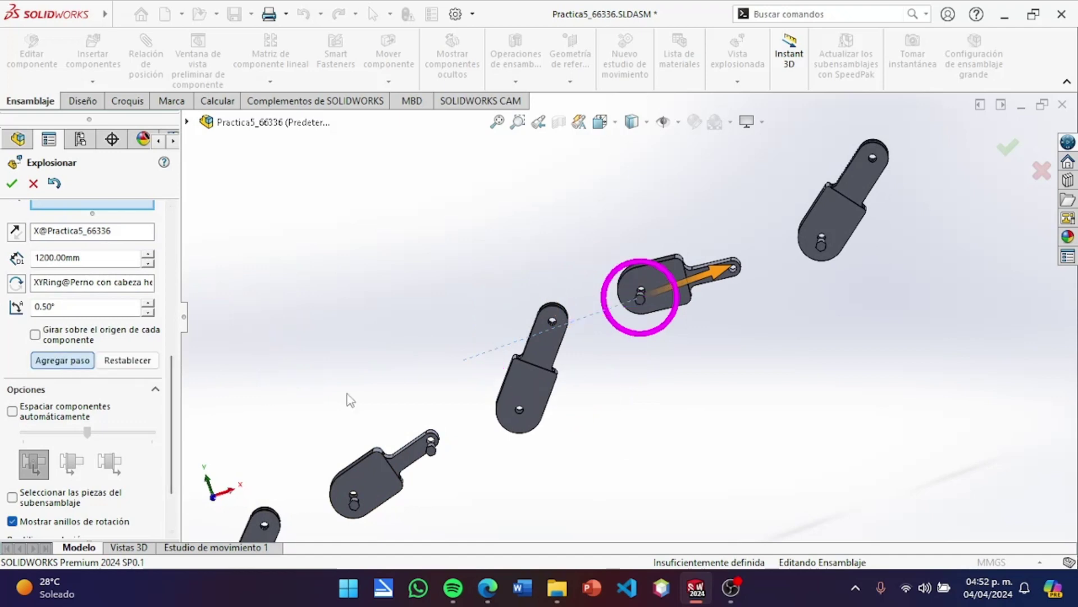
# Move the next hex-head bolt 600 mm along X and commit the step.
pyautogui.moveTo(540, 453); pyautogui.dragTo(497, 430, button='middle')
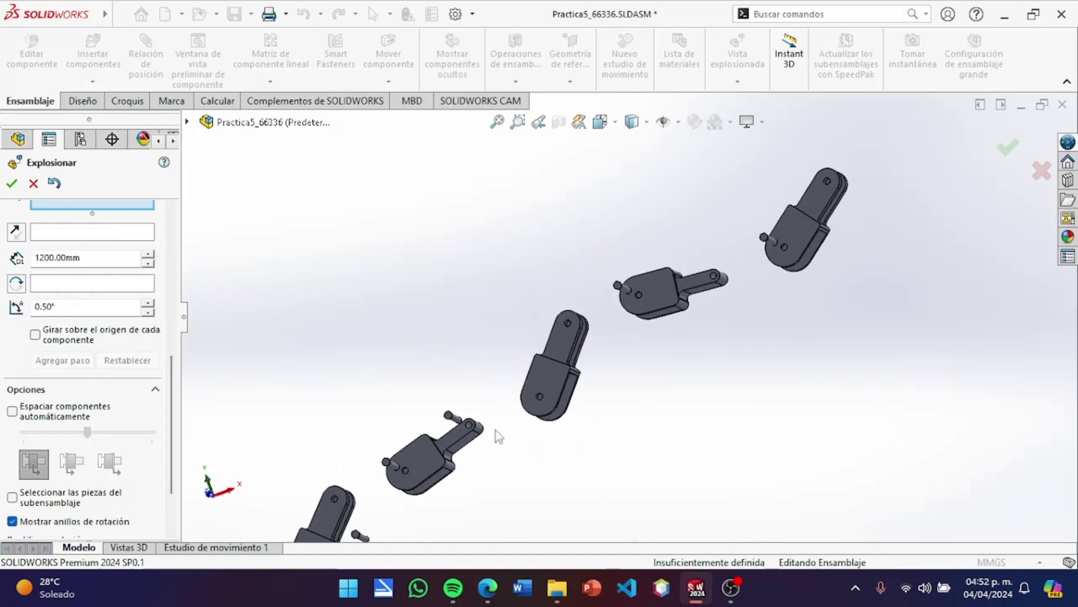
pyautogui.click(452, 419)
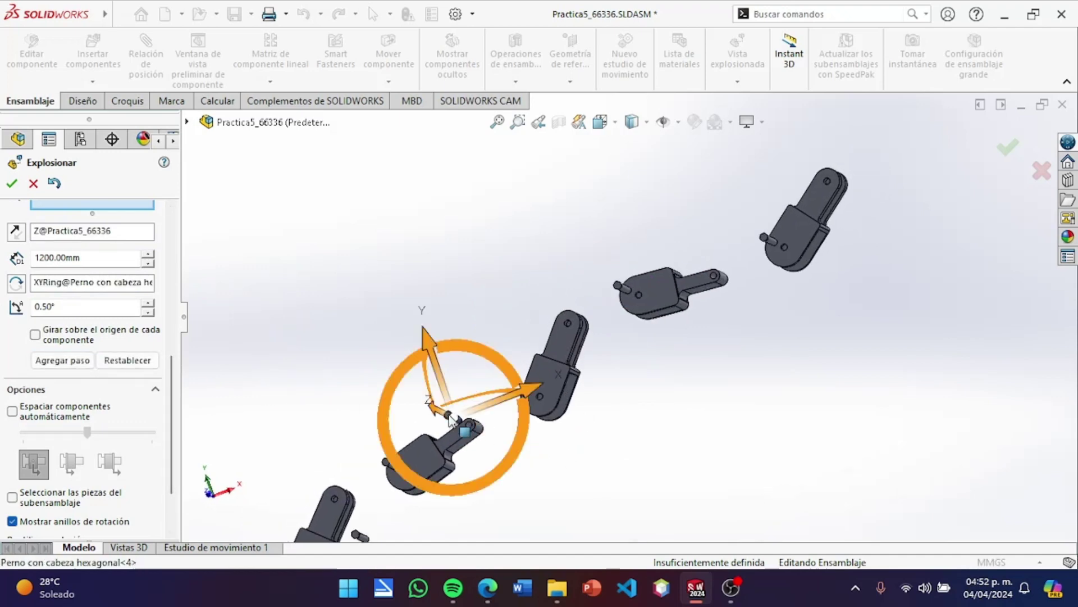
pyautogui.moveTo(483, 412); pyautogui.dragTo(562, 385)
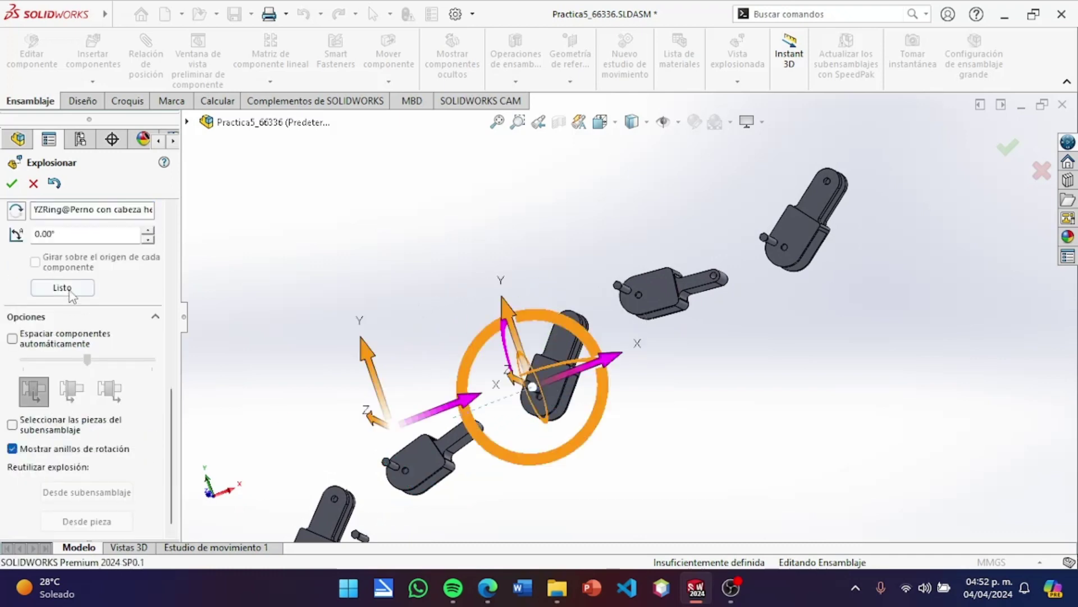
pyautogui.doubleClick(59, 280)
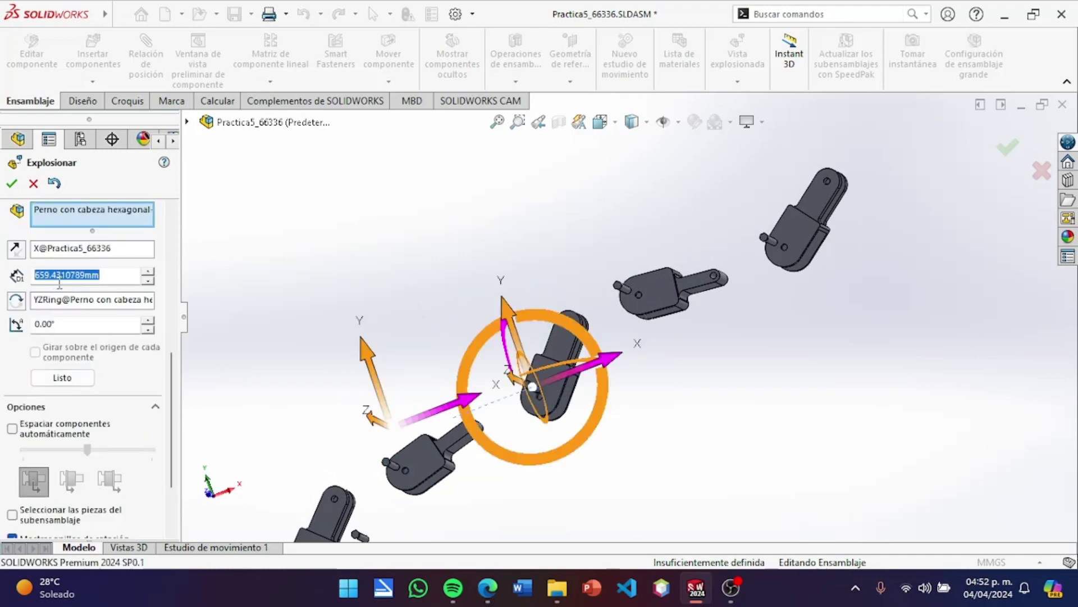
pyautogui.write('600.00mm')
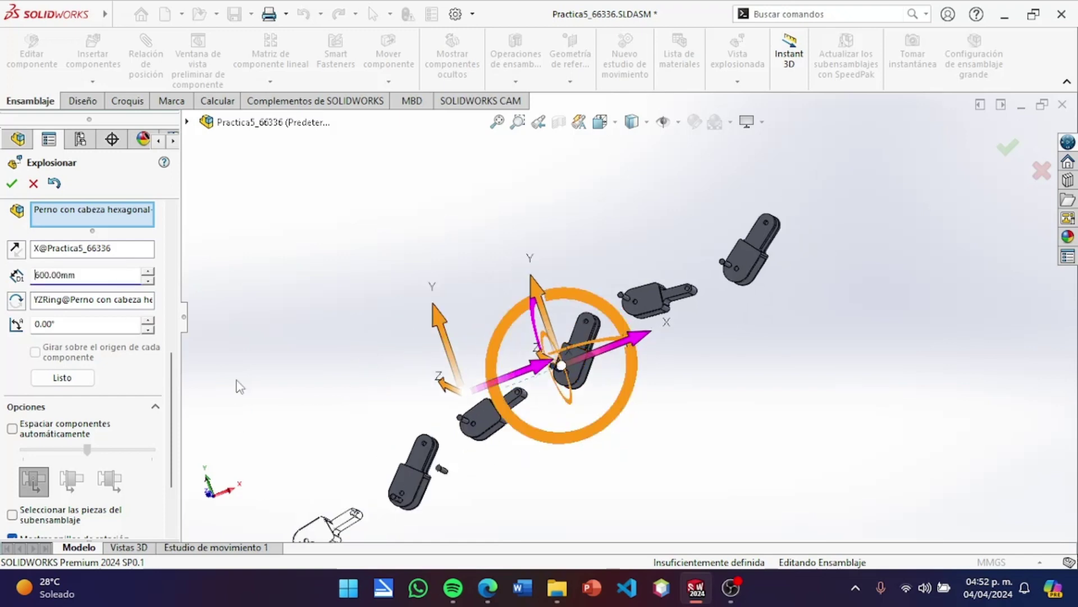
pyautogui.click(62, 378)
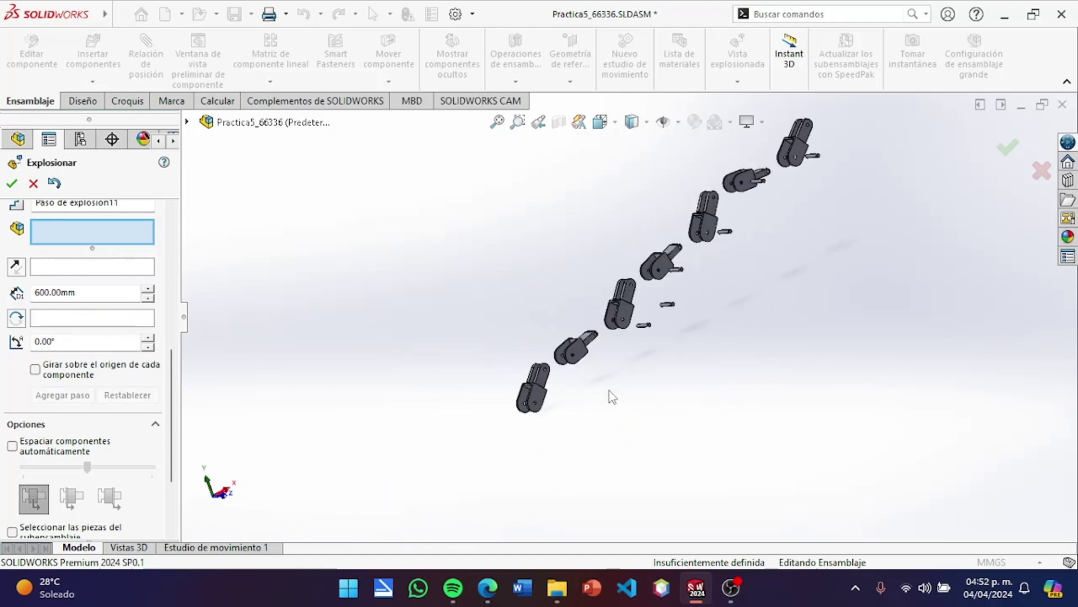
pyautogui.scroll(-2, 717, 318)
pyautogui.moveTo(738, 344); pyautogui.dragTo(698, 345, button='middle')
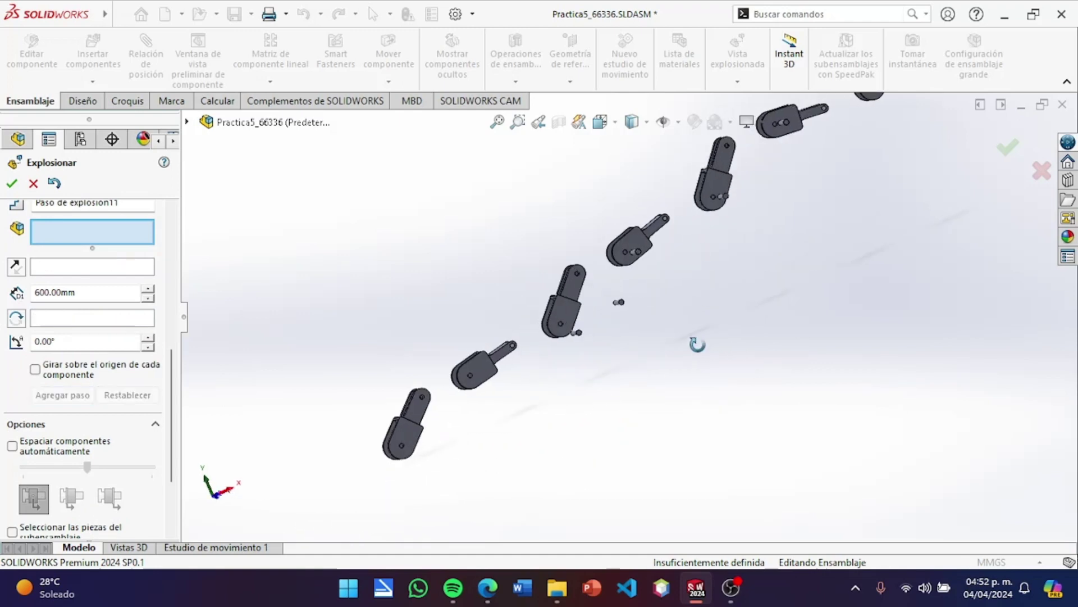
# Push another hex-head bolt 1200 mm along X and commit Paso de explosión11.
pyautogui.click(576, 335)
pyautogui.moveTo(650, 306); pyautogui.dragTo(513, 384)
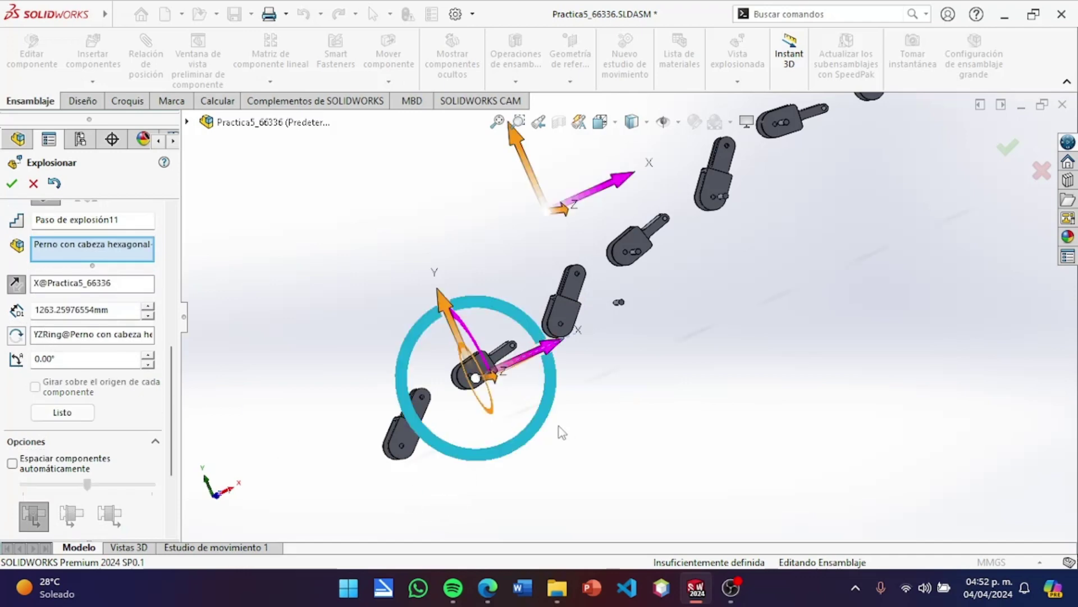
pyautogui.moveTo(511, 448); pyautogui.dragTo(546, 428, button='middle')
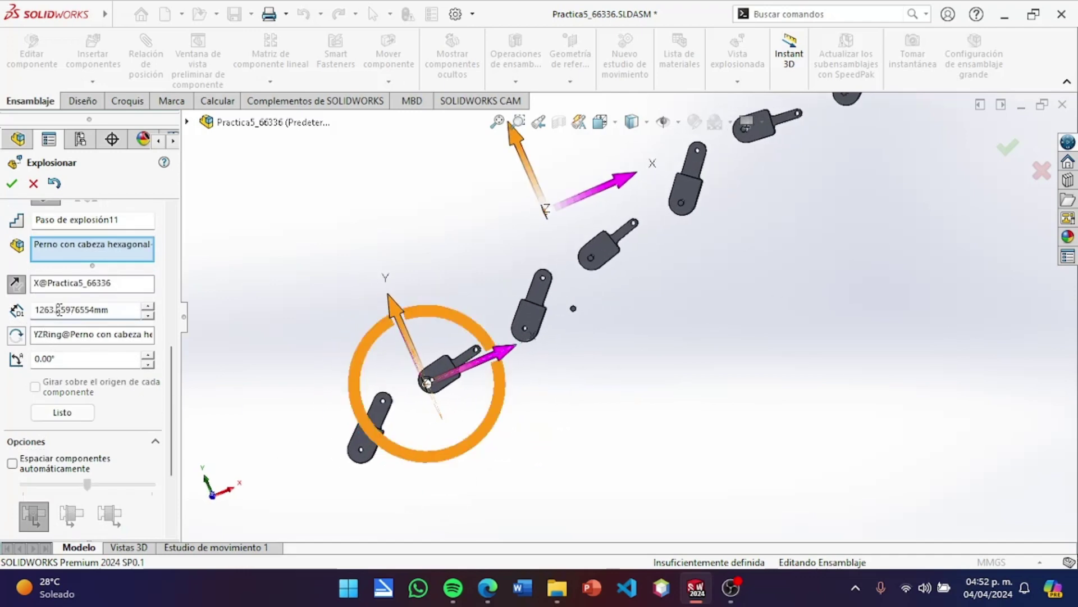
pyautogui.doubleClick(58, 309)
pyautogui.write('1200')
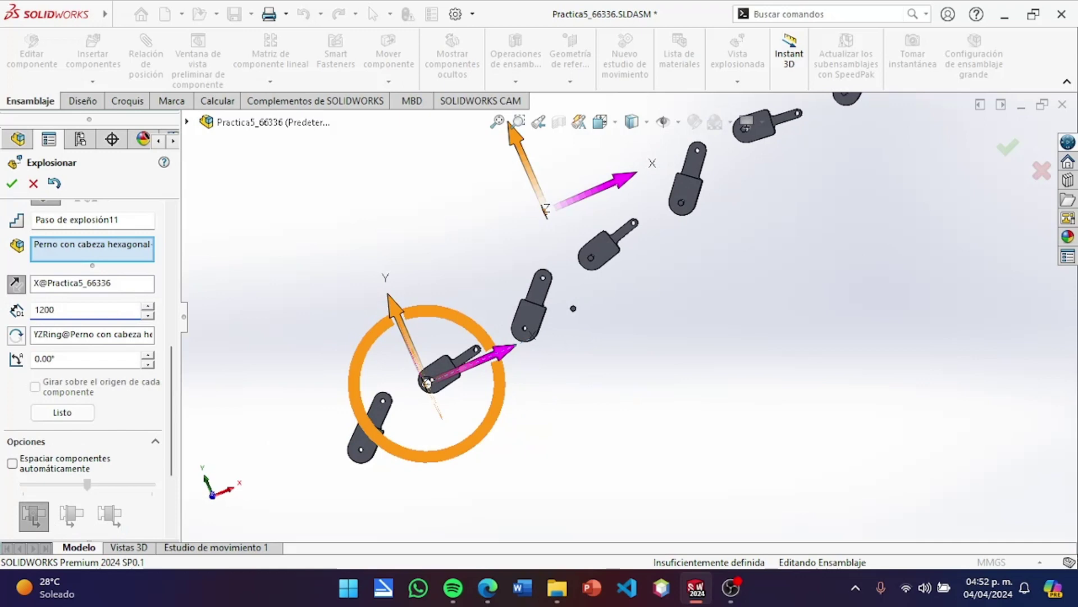
pyautogui.press('Return')
pyautogui.click(62, 412)
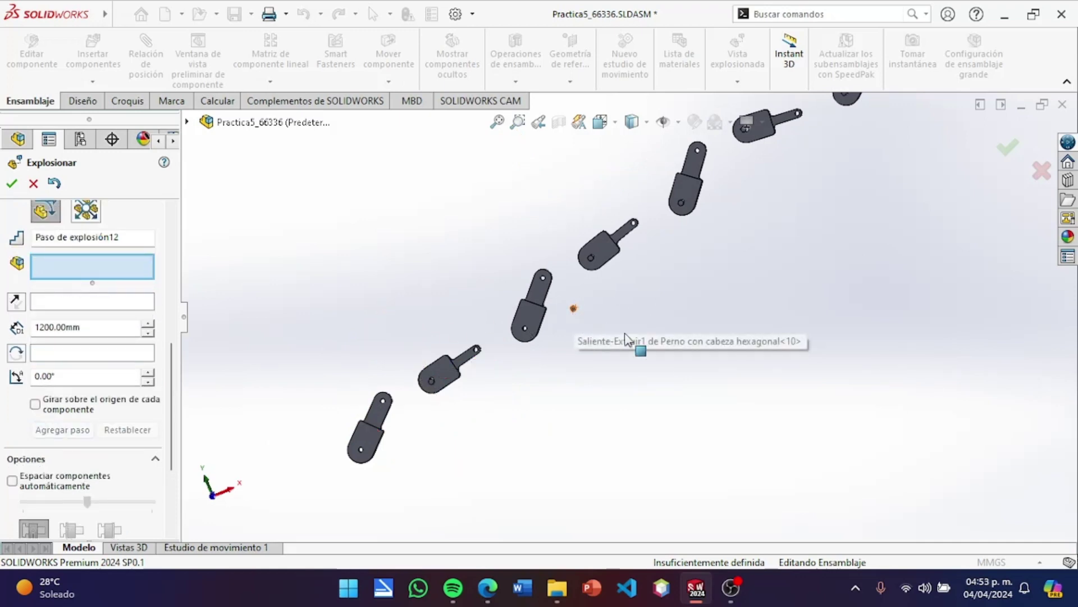
# Move another hex bolt 600 mm along X as explosion step 12.
pyautogui.moveTo(578, 310); pyautogui.dragTo(564, 335, button='middle')
pyautogui.scroll(-3, 564, 336)
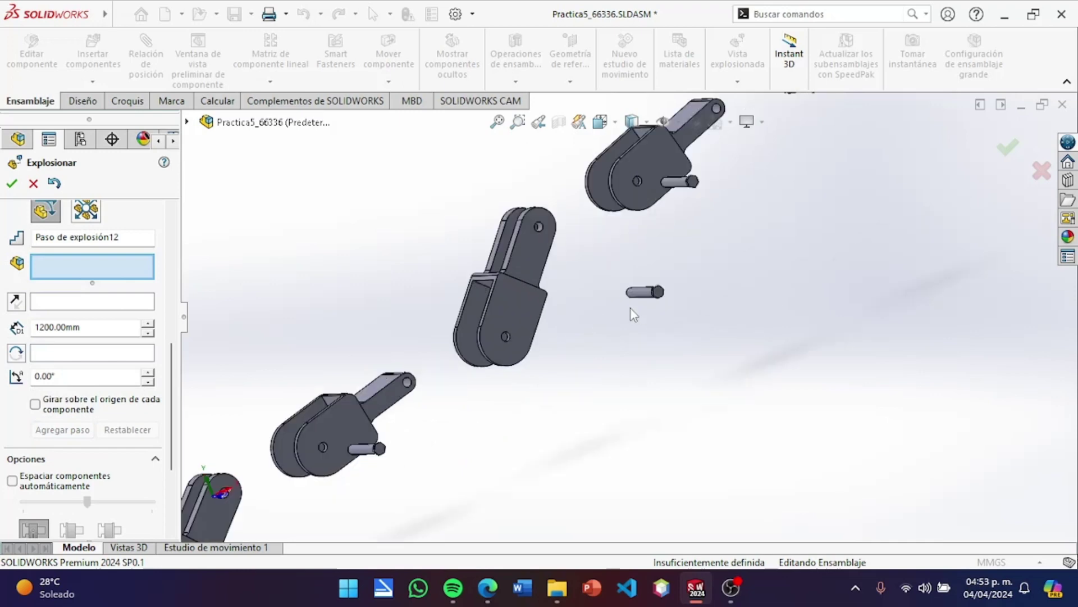
pyautogui.click(659, 292)
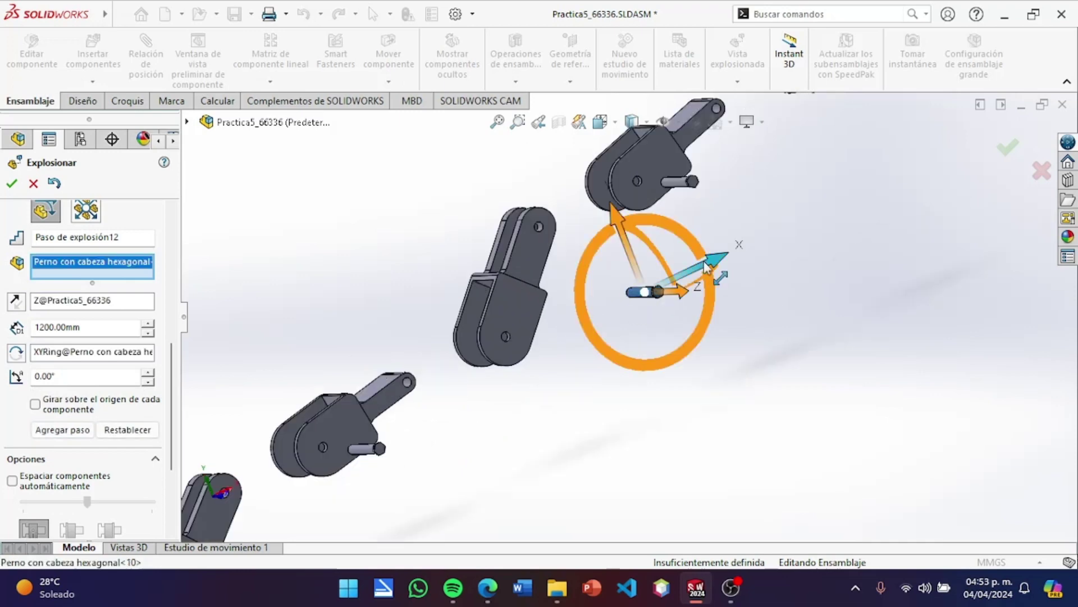
pyautogui.moveTo(629, 321); pyautogui.dragTo(533, 365)
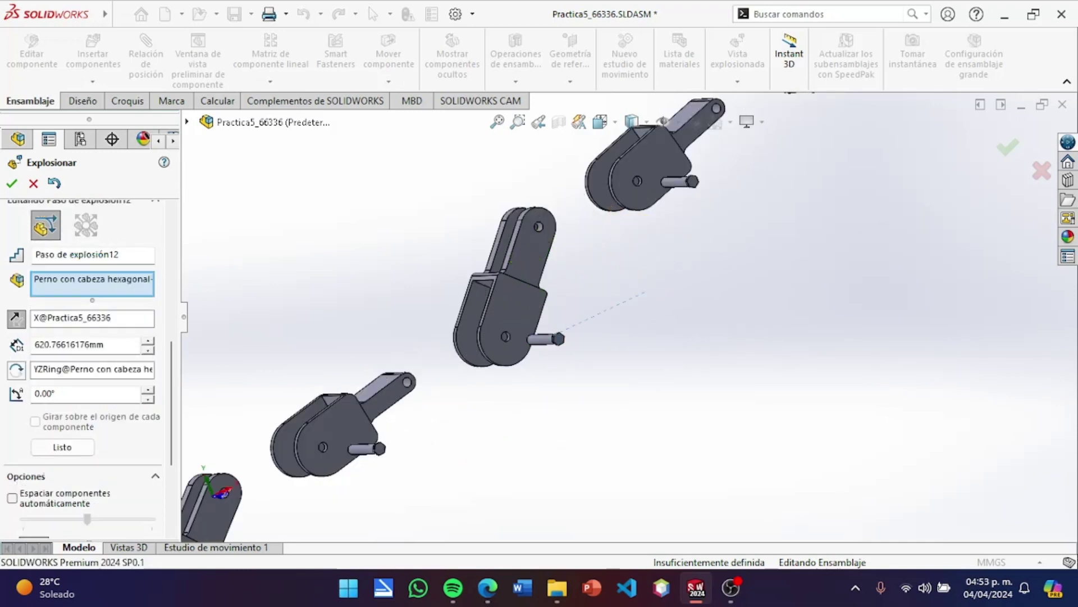
pyautogui.doubleClick(44, 344)
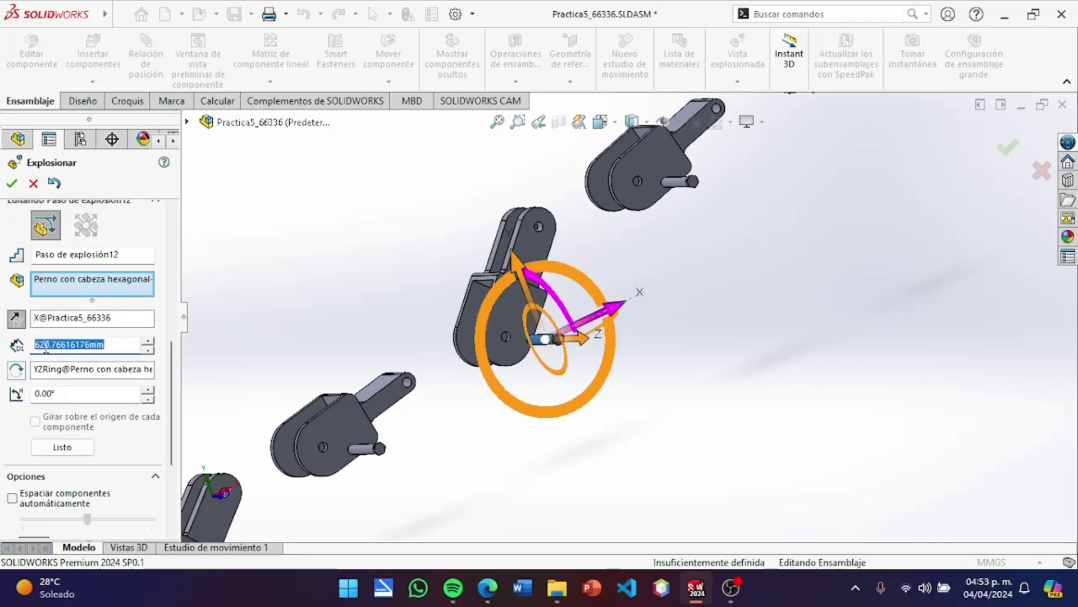
pyautogui.write('600')
pyautogui.press('Return')
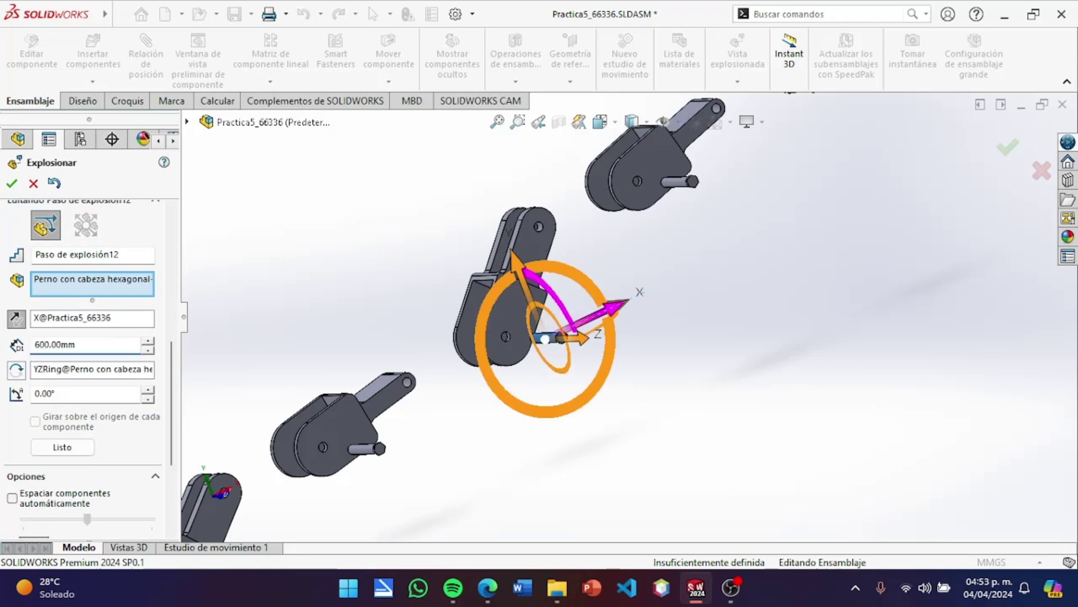
pyautogui.click(78, 448)
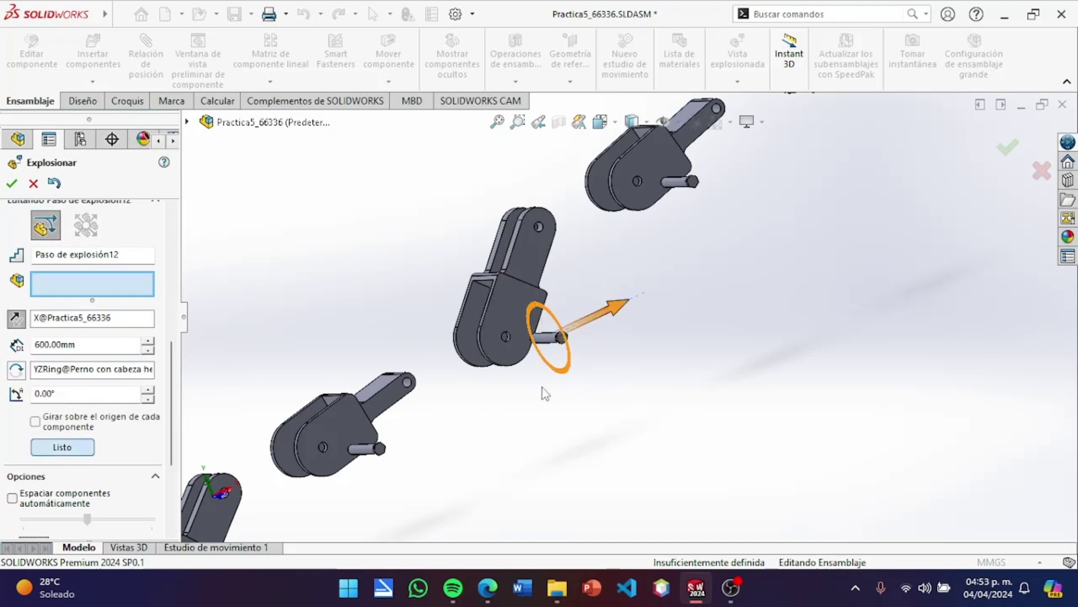
# Clear the selection and orbit and zoom to inspect the separated chain.
pyautogui.click(669, 403)
pyautogui.moveTo(638, 405); pyautogui.dragTo(590, 391, button='middle')
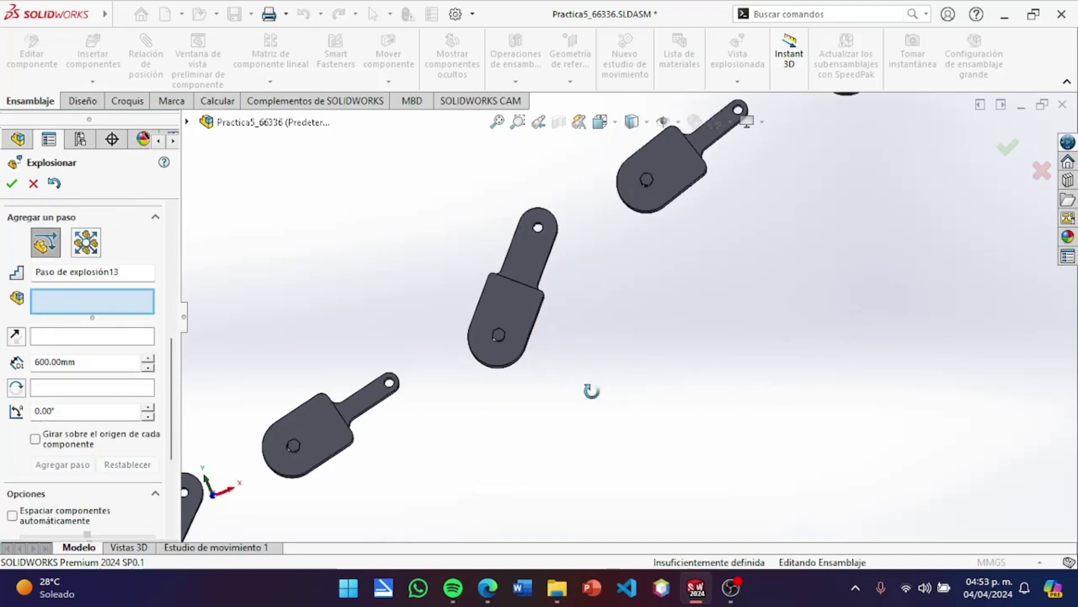
pyautogui.scroll(5, 646, 350)
pyautogui.moveTo(646, 349)
pyautogui.mouseDown(button='middle')
pyautogui.moveTo(621, 332)
pyautogui.moveTo(715, 366)
pyautogui.moveTo(709, 330)
pyautogui.mouseUp(button='middle')
pyautogui.scroll(2, 702, 303)
pyautogui.scroll(-2, 681, 251)
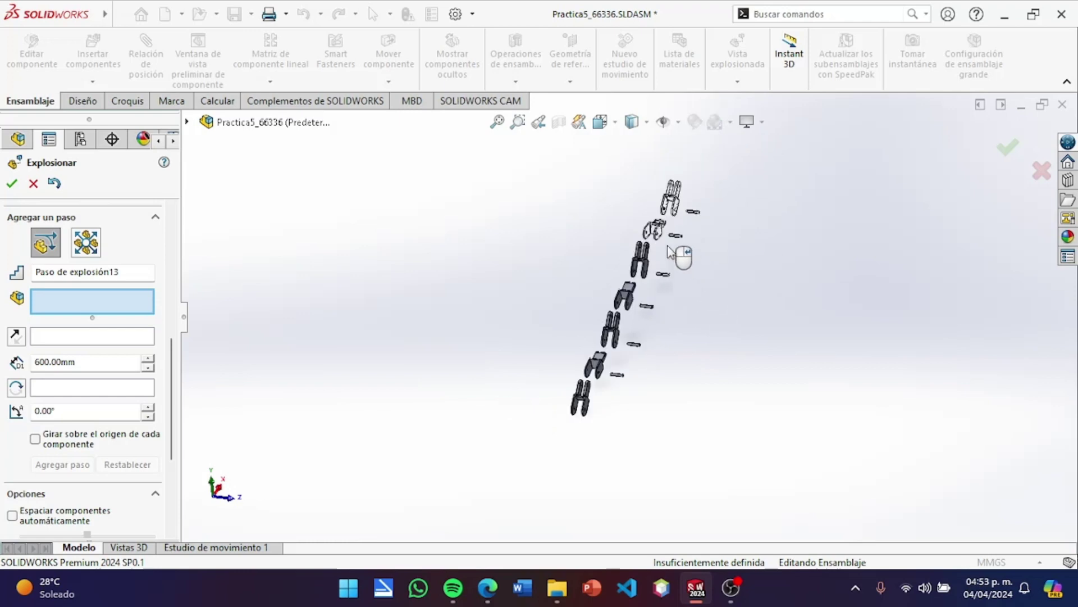
pyautogui.scroll(-2, 682, 250)
pyautogui.scroll(-3, 671, 251)
pyautogui.scroll(1, 668, 251)
pyautogui.scroll(-1, 681, 248)
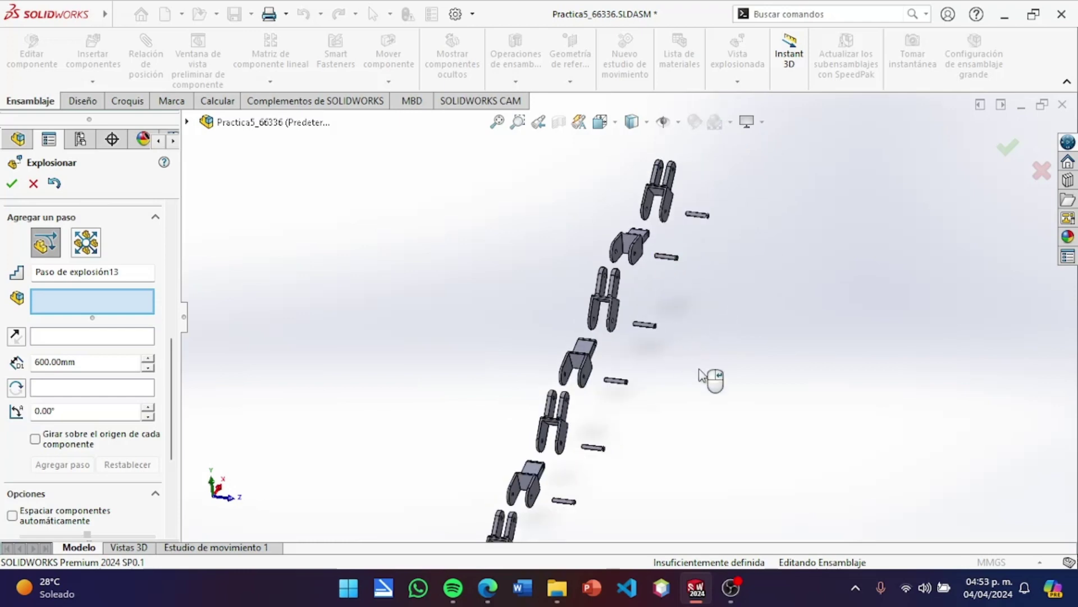
# Accept the explode steps and show the assembly's configurations.
pyautogui.click(1010, 149)
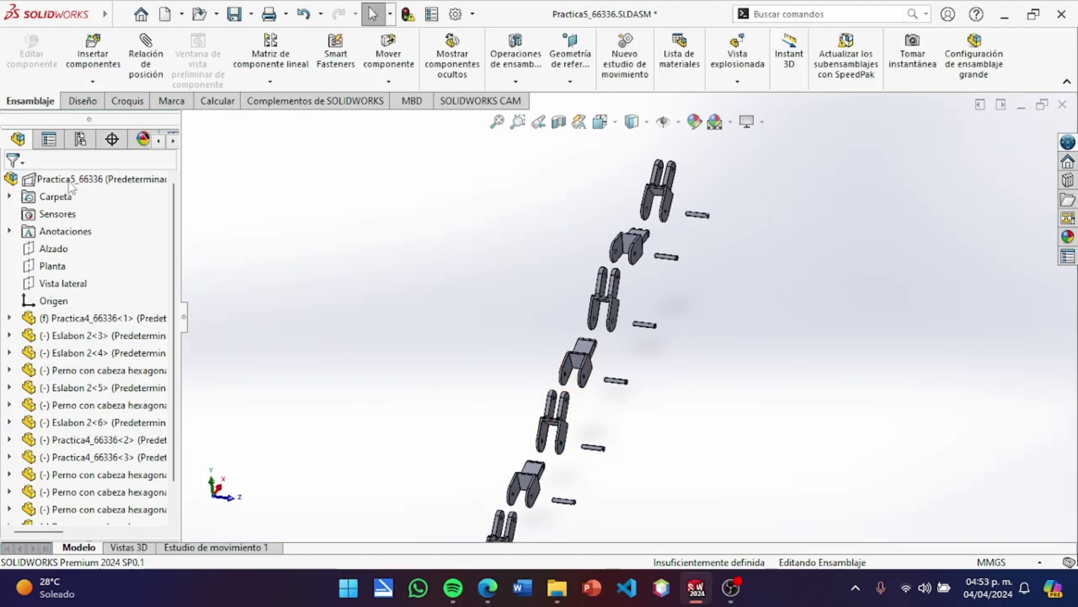
pyautogui.click(80, 139)
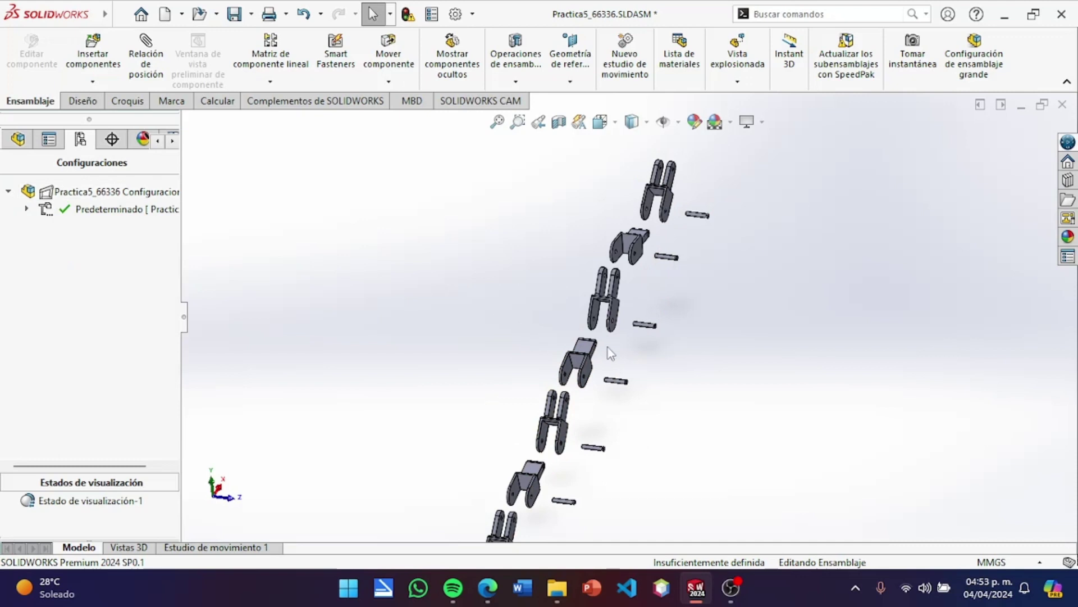
pyautogui.scroll(-3, 611, 353)
pyautogui.scroll(5, 614, 354)
pyautogui.moveTo(747, 378); pyautogui.dragTo(728, 373, button='middle')
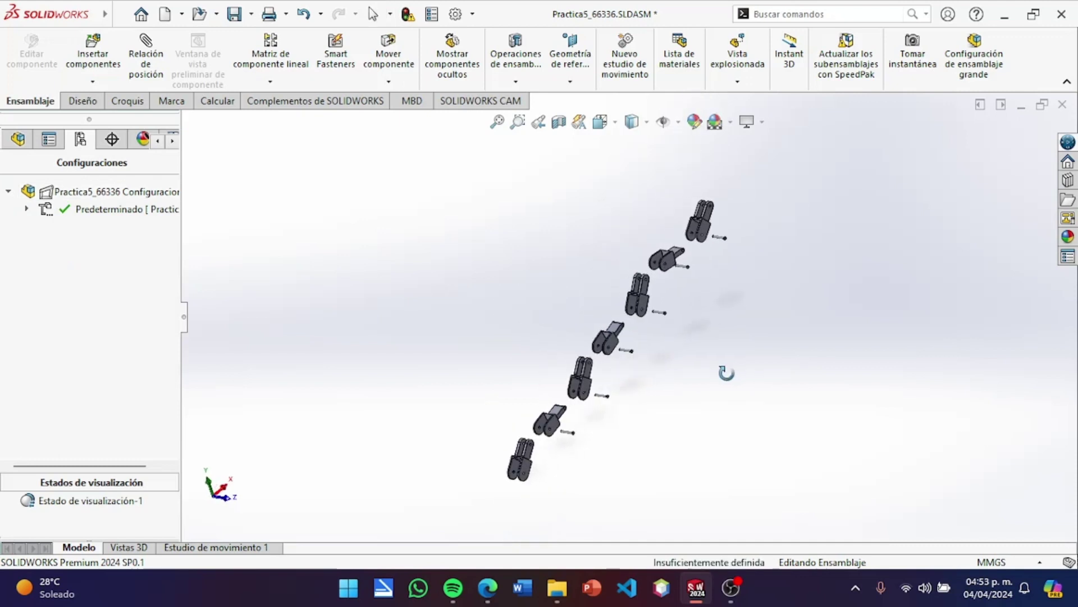
# Expand Predeterminado and collapse Vista explosionada1 to reassemble the chain.
pyautogui.rightClick(67, 213)
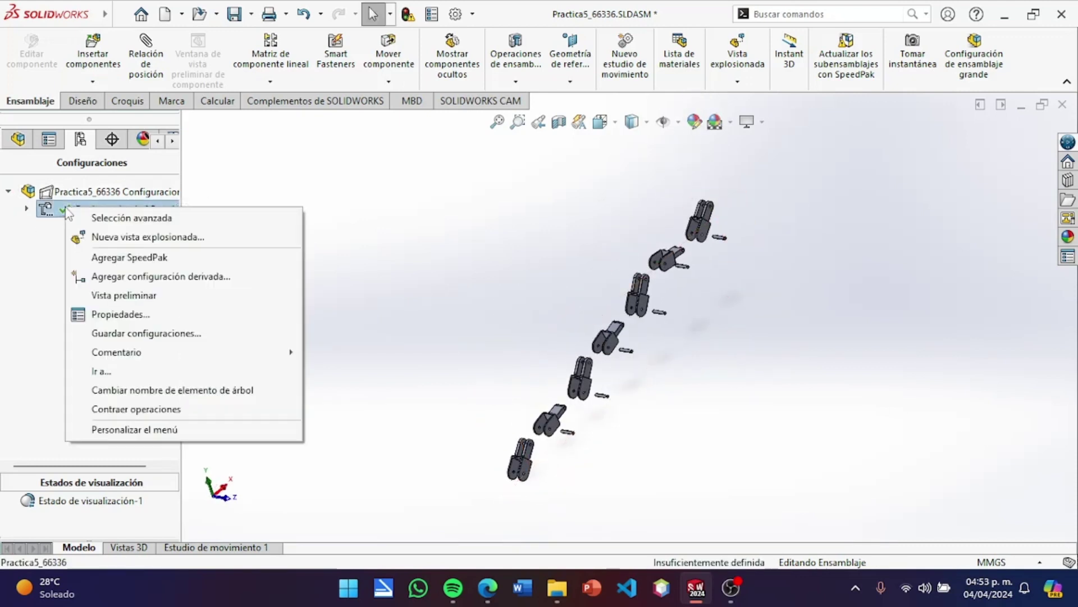
pyautogui.click(63, 194)
pyautogui.rightClick(62, 194)
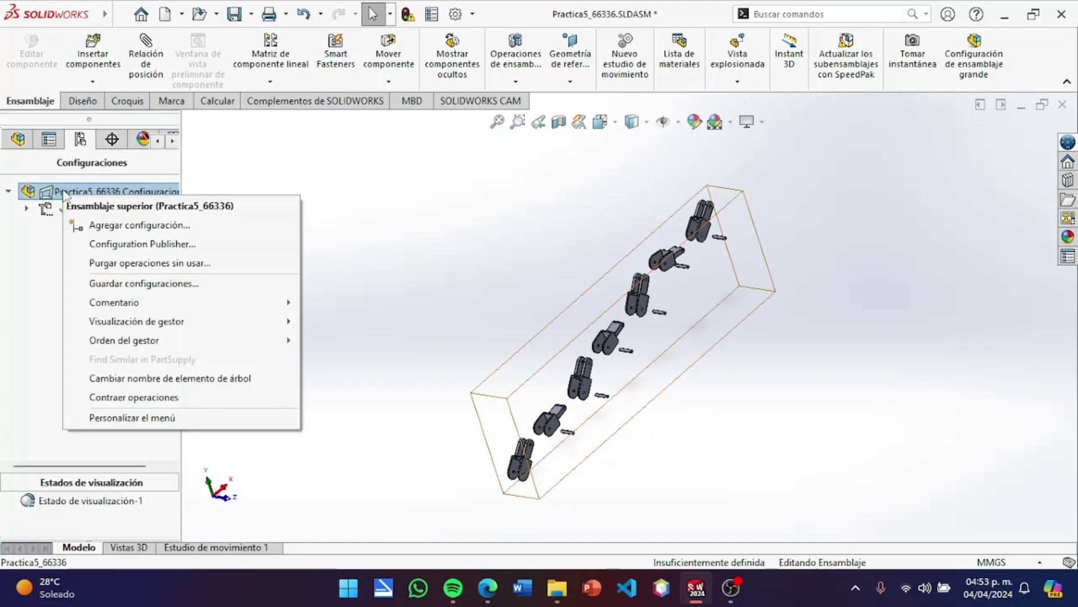
pyautogui.click(23, 270)
pyautogui.click(26, 208)
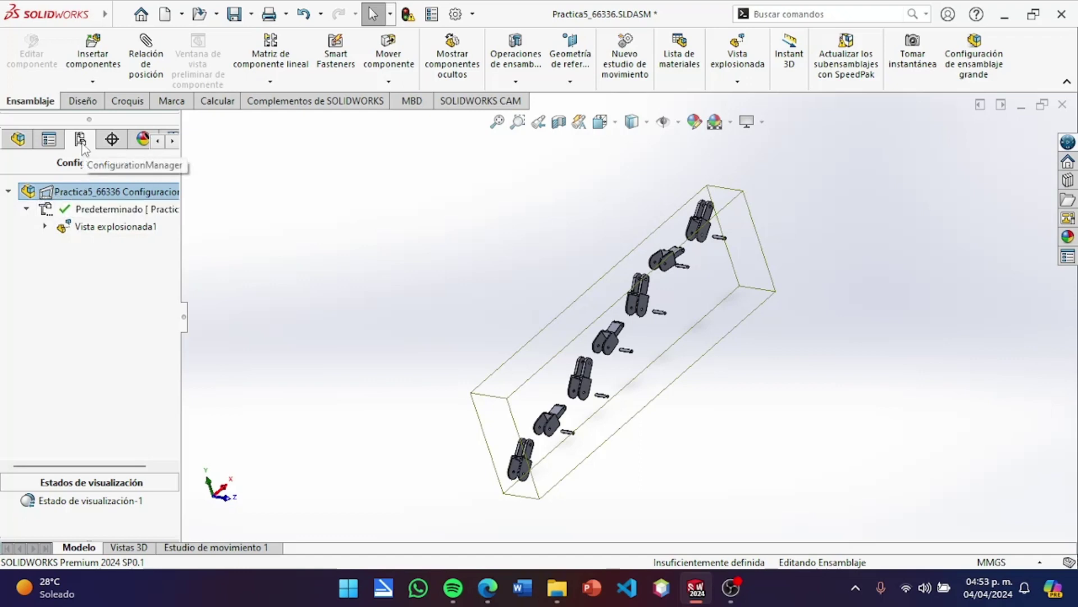
pyautogui.rightClick(114, 235)
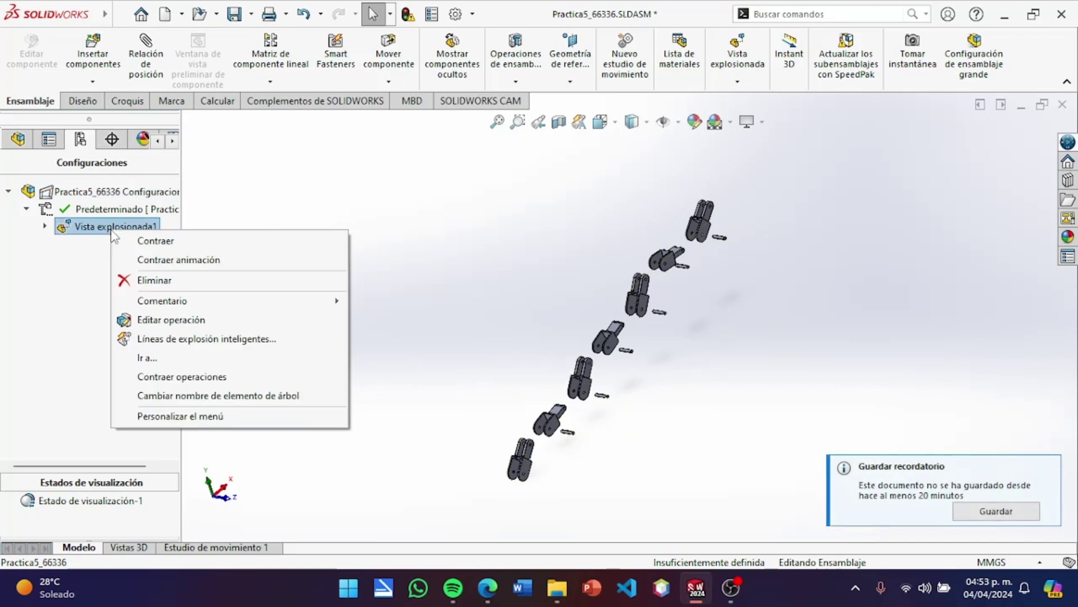
pyautogui.click(155, 240)
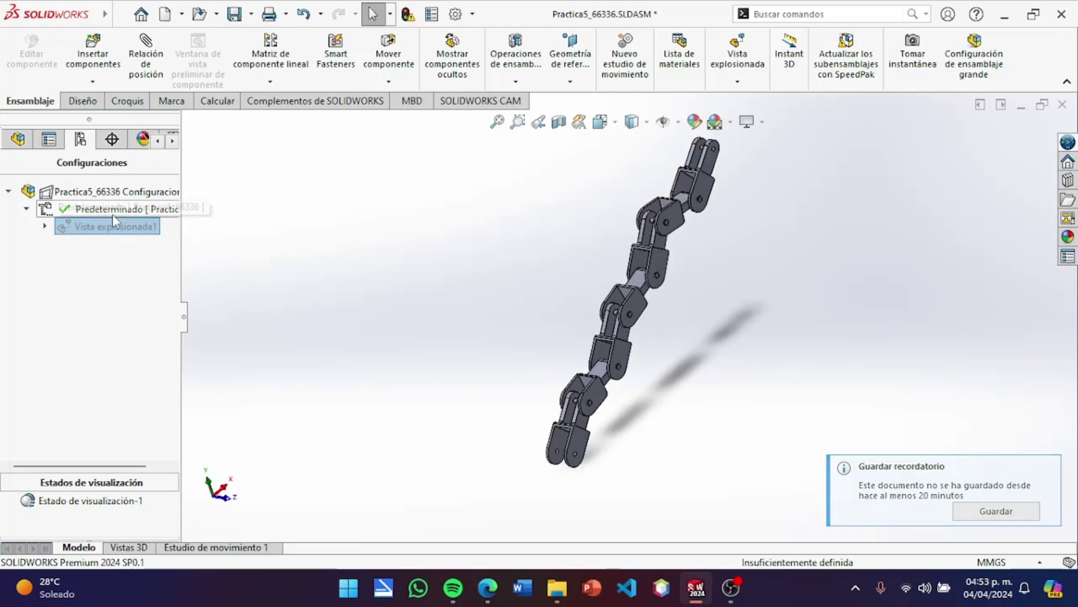
# Play the explode and collapse animations of Vista explosionada1, accepting the low-memory warning.
pyautogui.rightClick(102, 230)
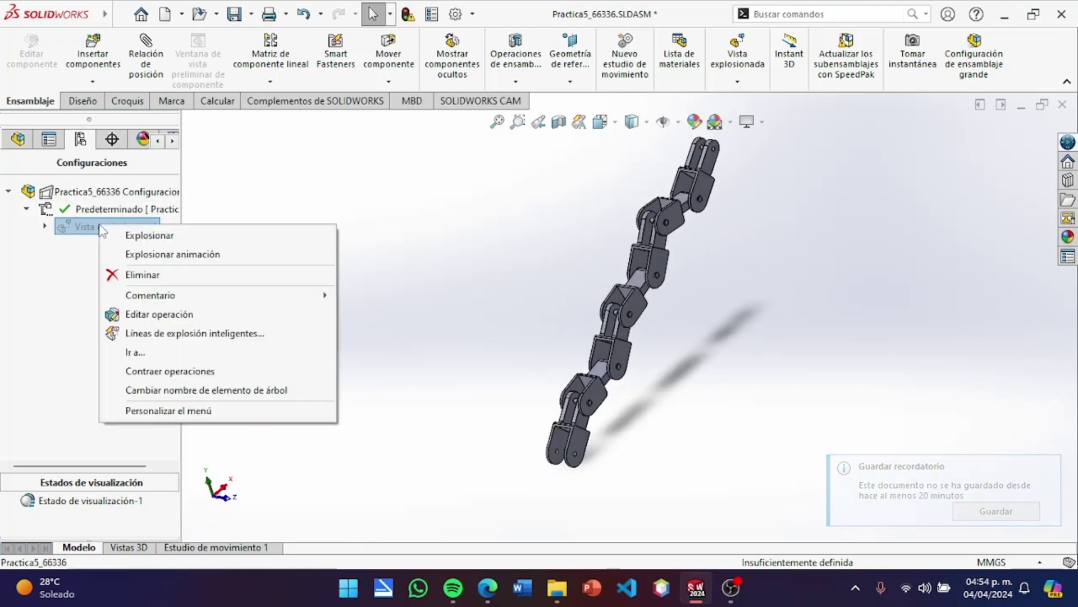
pyautogui.click(174, 260)
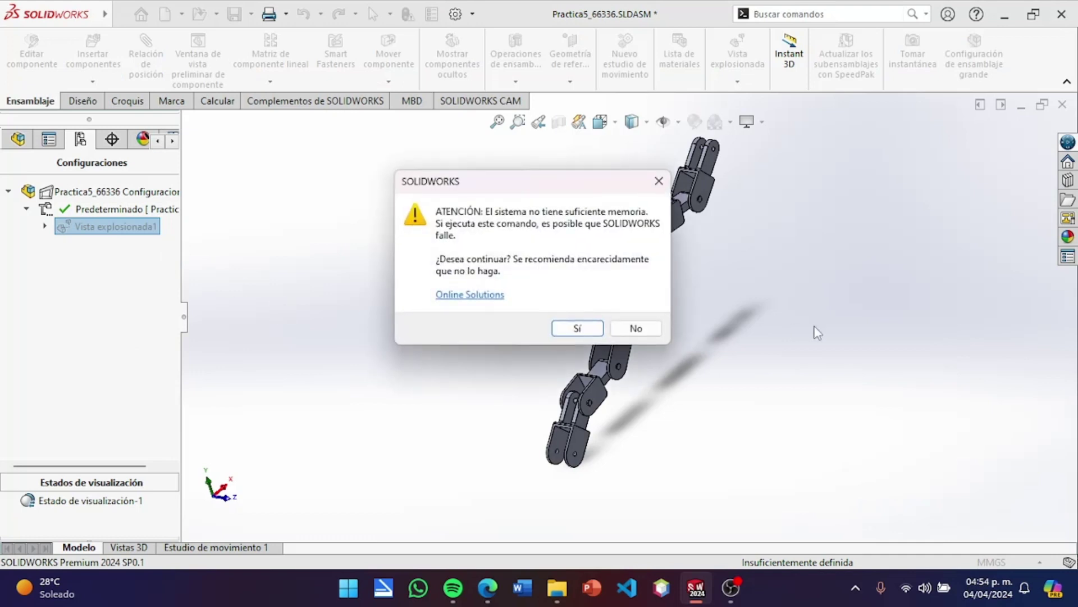
pyautogui.click(579, 329)
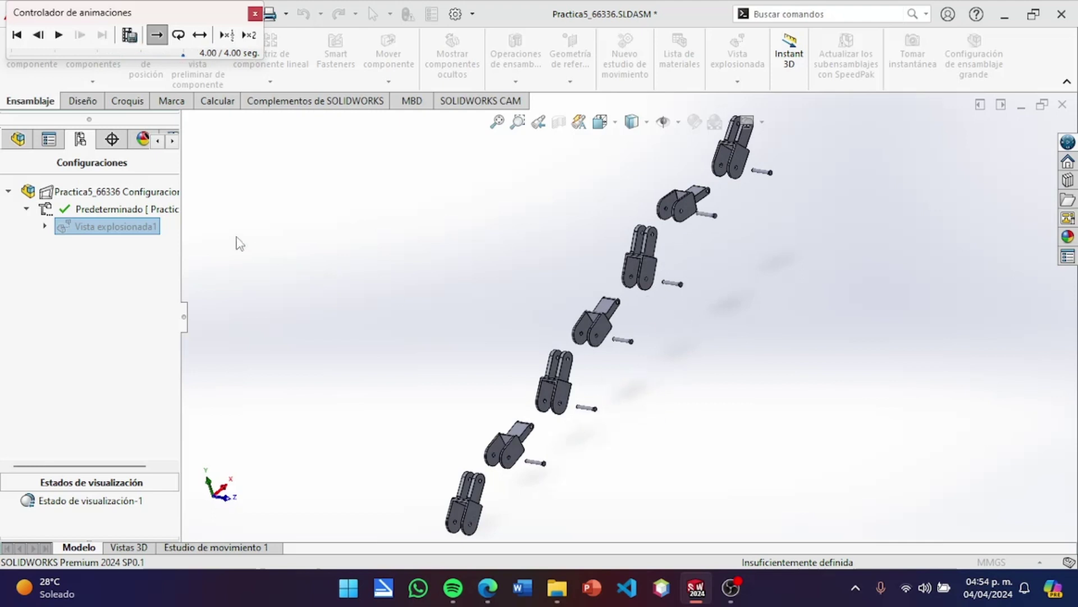
pyautogui.rightClick(127, 232)
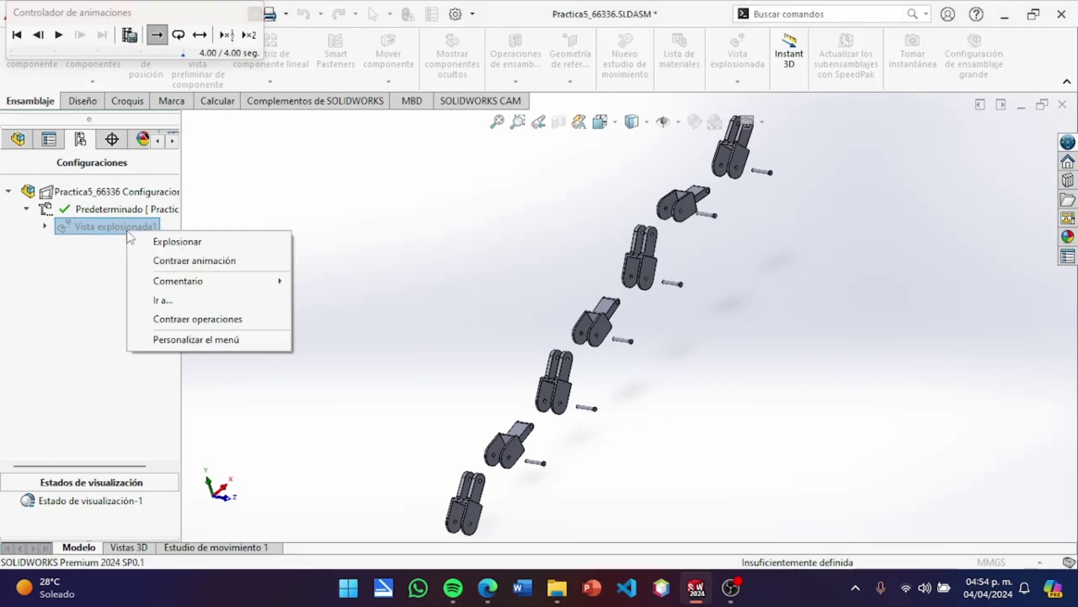
pyautogui.click(171, 262)
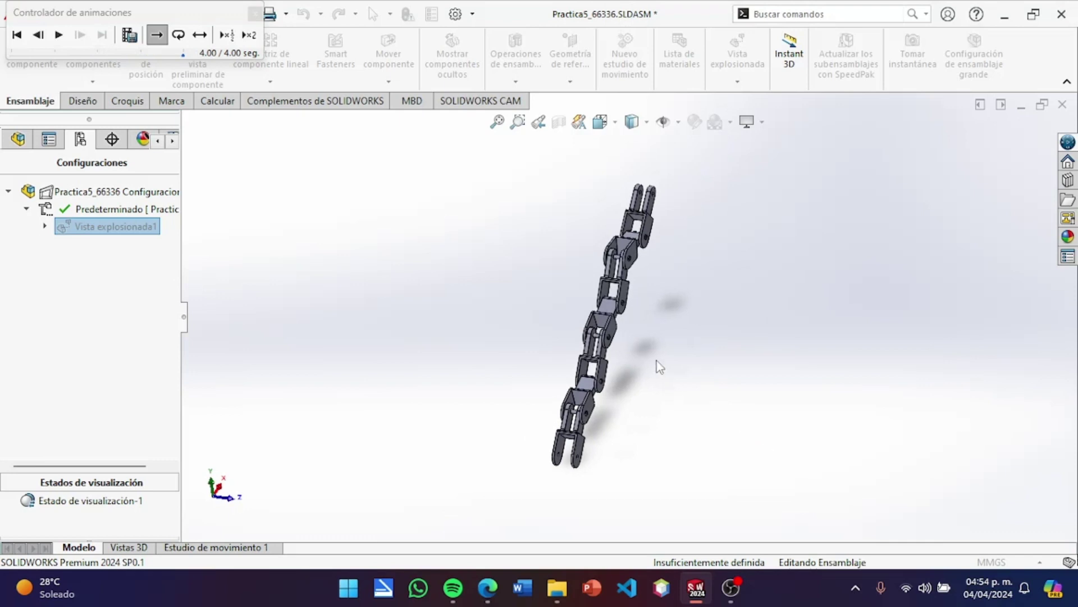
pyautogui.scroll(-3, 653, 357)
pyautogui.scroll(-1, 643, 301)
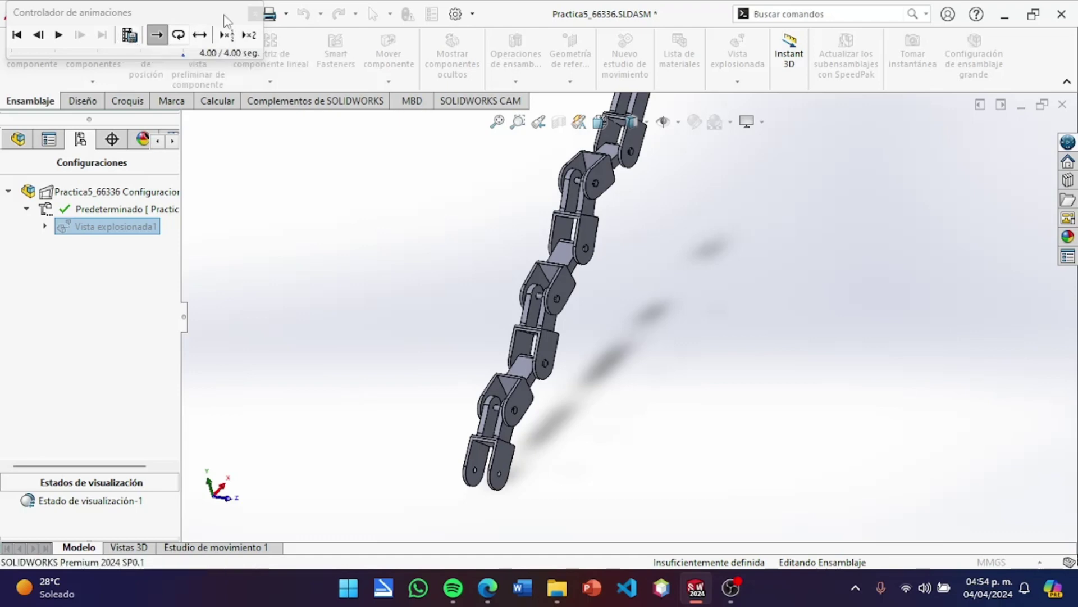
# Close the Animation Controller and show Vista explosionada1 exploded again.
pyautogui.click(255, 13)
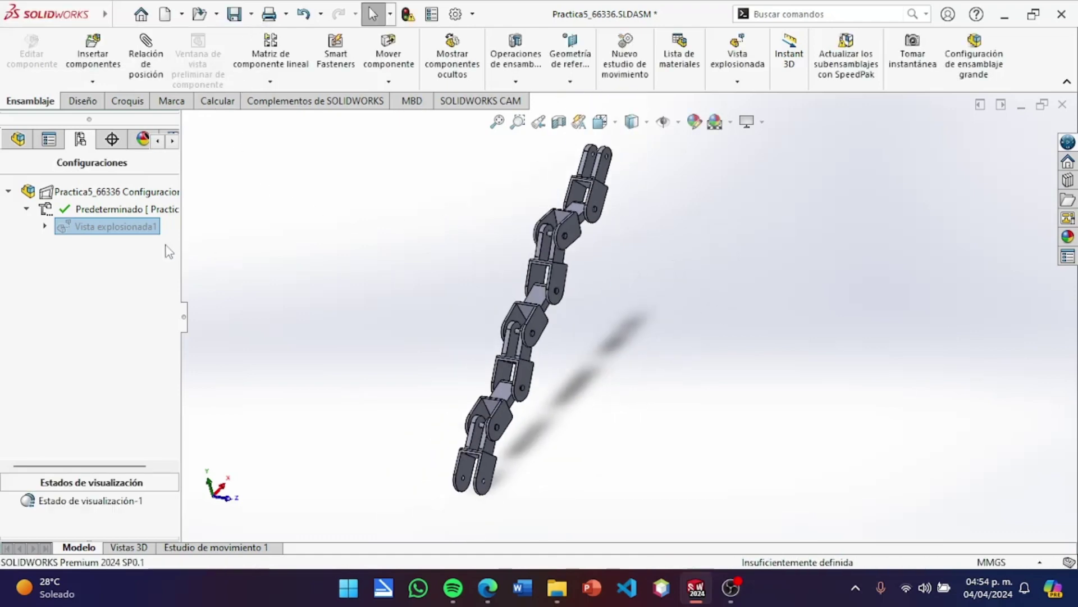
pyautogui.rightClick(125, 233)
pyautogui.click(174, 248)
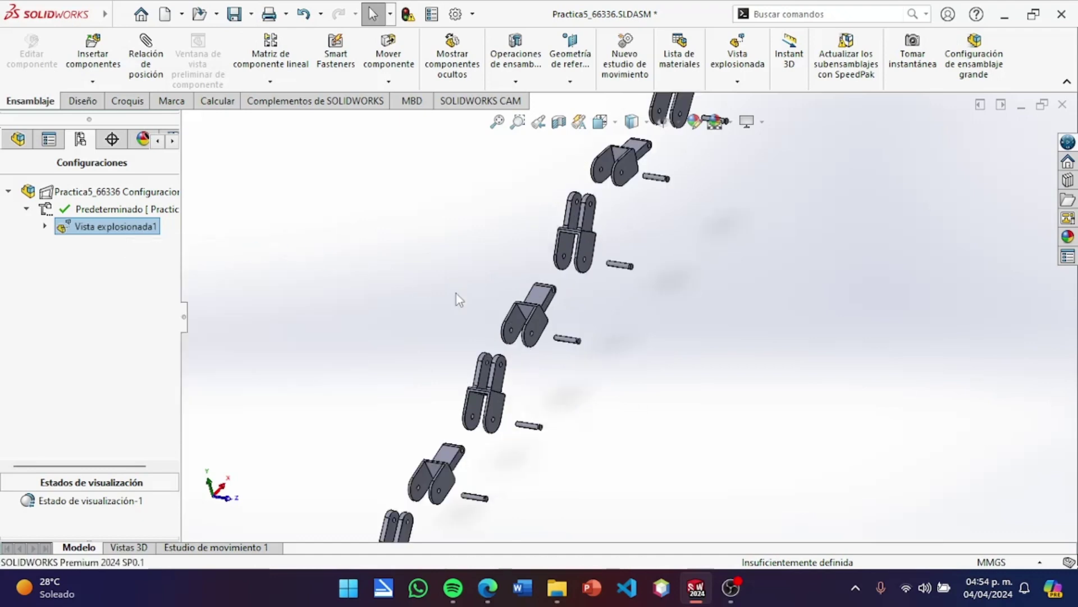